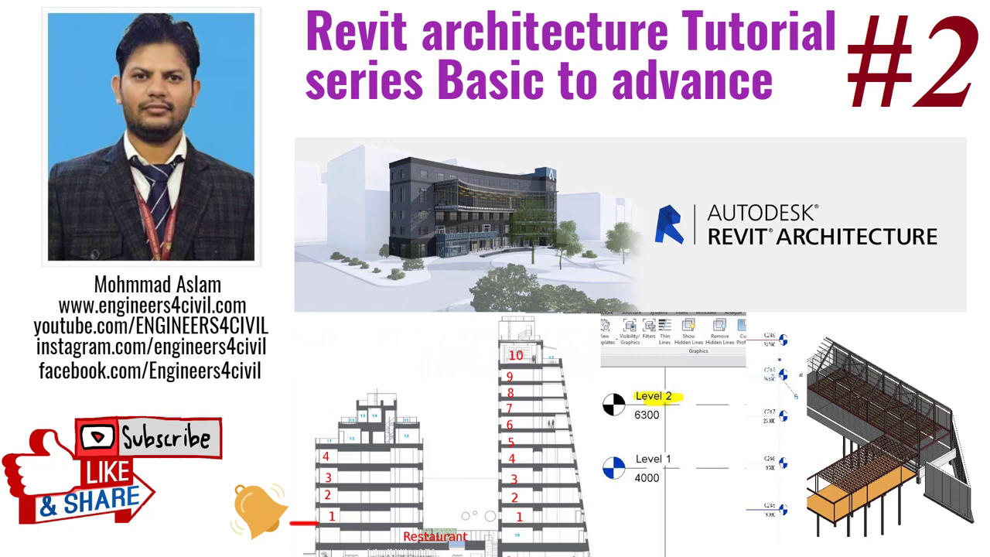
Launch Revit Viewer 2016 by searching 're' in the Windows Start menu.
scroll(773, 362, down, 1)
scroll(783, 365, down, 2)
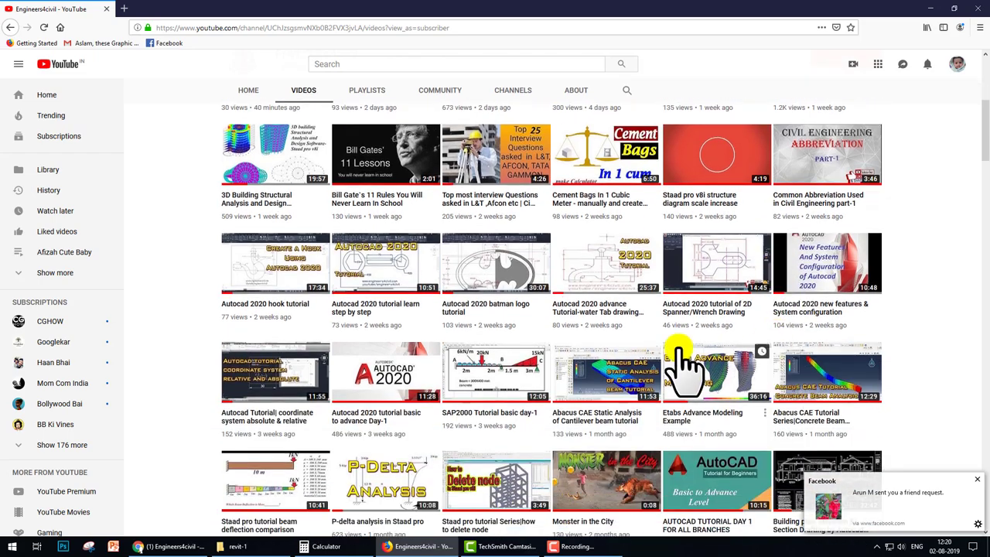
scroll(417, 379, up, 2)
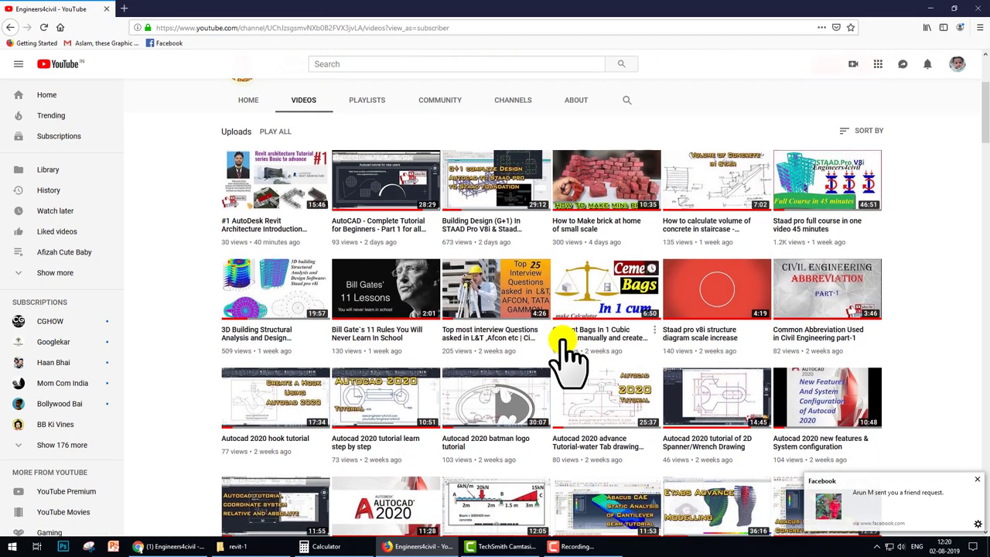
scroll(567, 352, down, 3)
scroll(569, 352, down, 2)
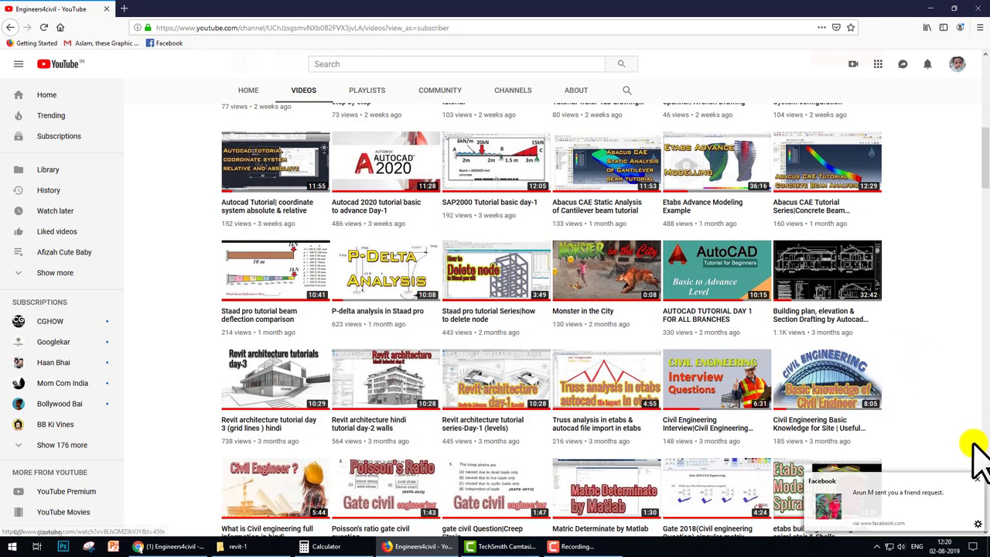
scroll(851, 356, up, 5)
scroll(851, 356, up, 2)
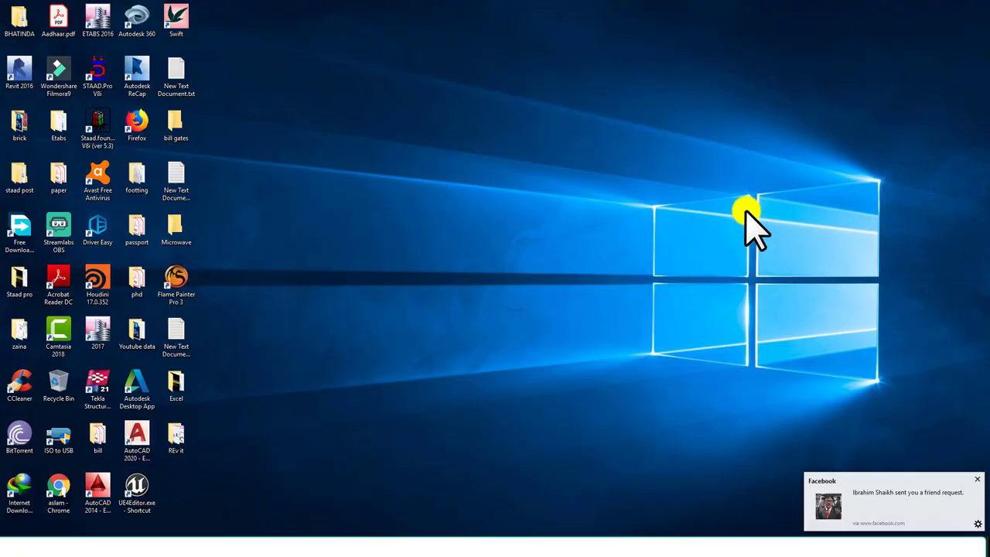
key(super)
text(re)
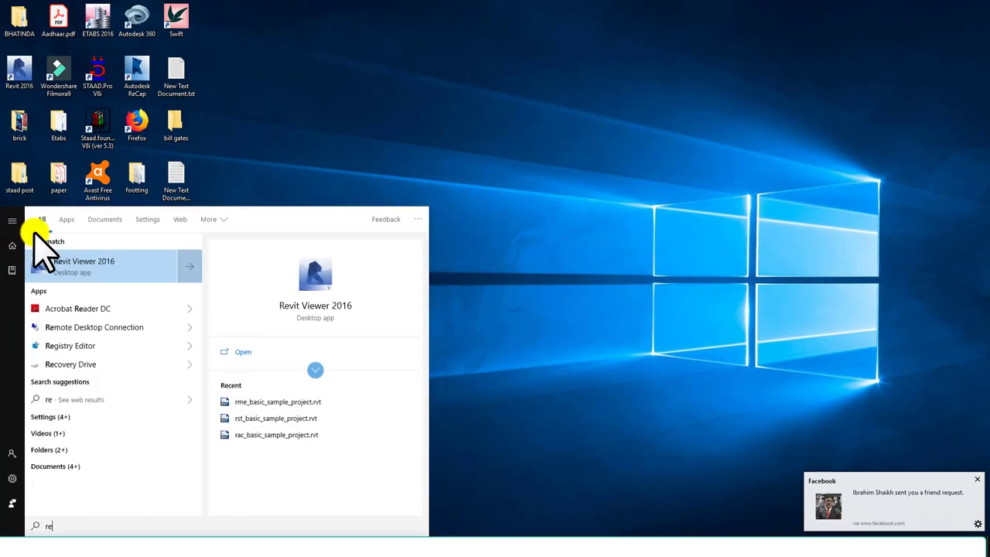
click(65, 266)
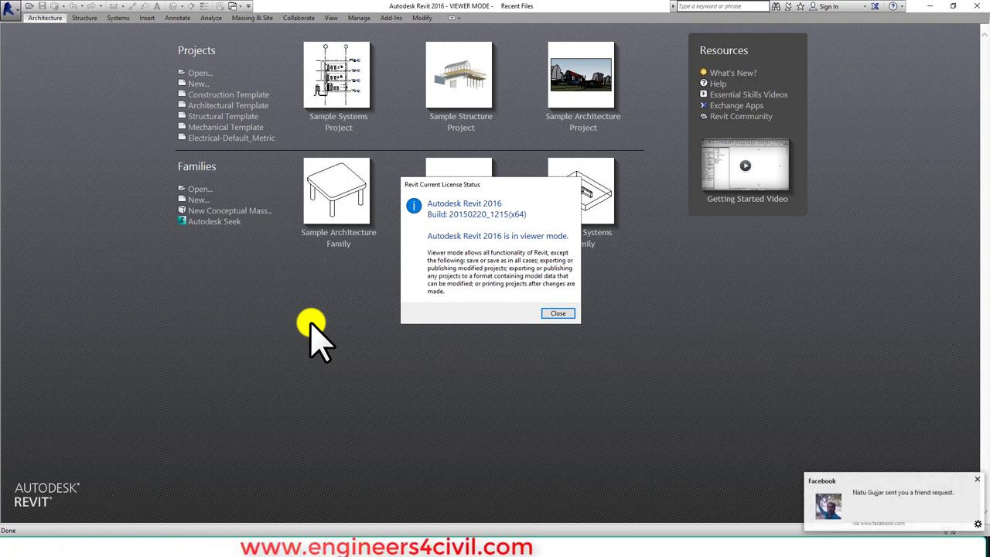
Dismiss the viewer-mode licence notice and start a new project from the Architectural Template.
click(559, 313)
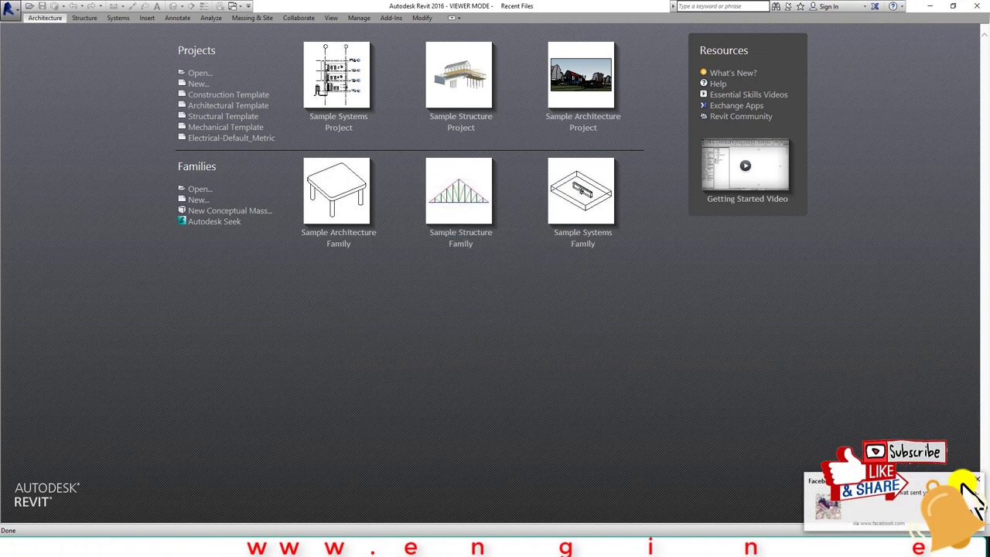
right_click(420, 531)
click(419, 523)
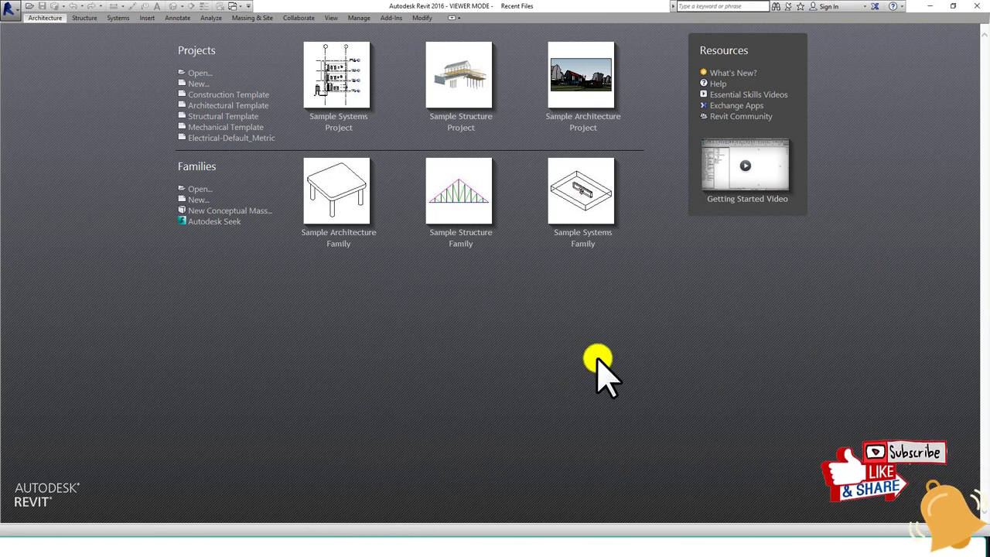
click(232, 106)
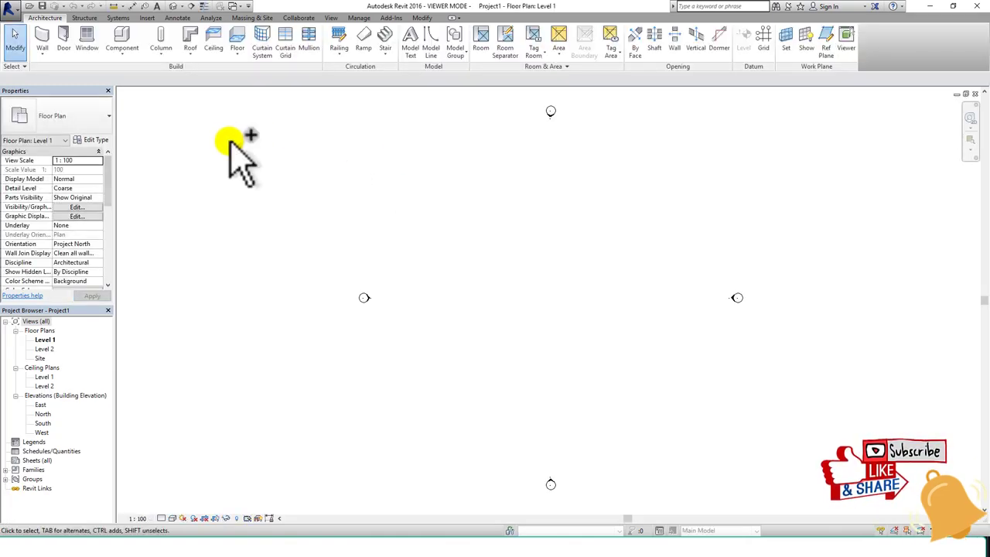
mouse_move(174, 140)
mouse_down()
mouse_move(248, 479)
mouse_move(806, 234)
mouse_move(226, 154)
mouse_up()
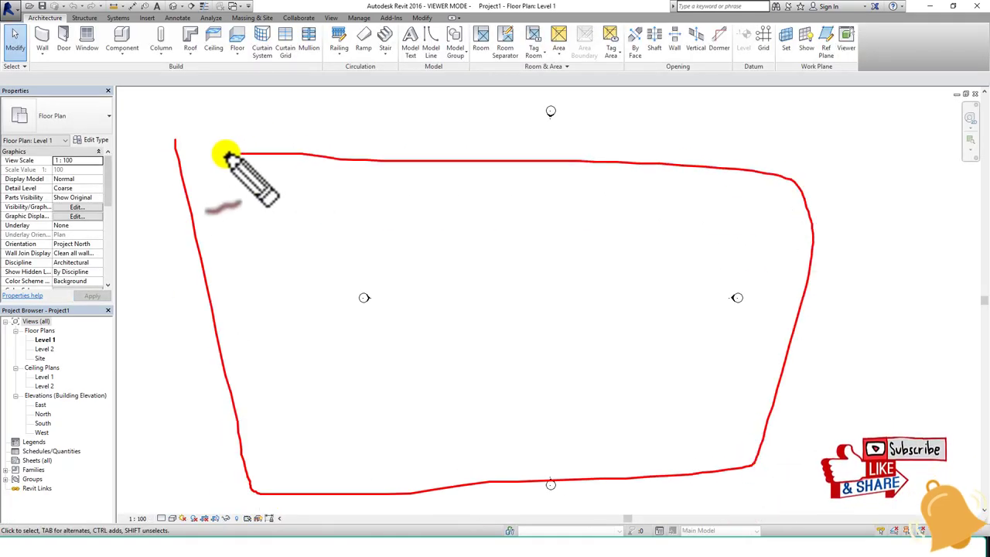
mouse_move(572, 101)
mouse_down()
mouse_move(532, 126)
mouse_move(582, 107)
mouse_up()
mouse_move(395, 281)
mouse_down()
mouse_move(348, 297)
mouse_move(416, 267)
mouse_up()
mouse_move(754, 277)
mouse_down()
mouse_move(700, 325)
mouse_move(762, 275)
mouse_up()
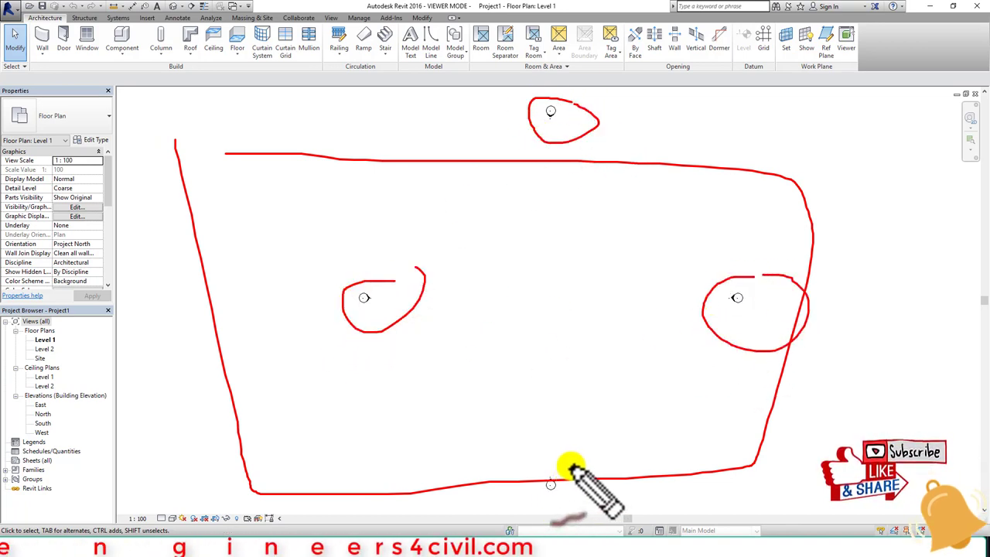
drag(577, 467, 586, 477)
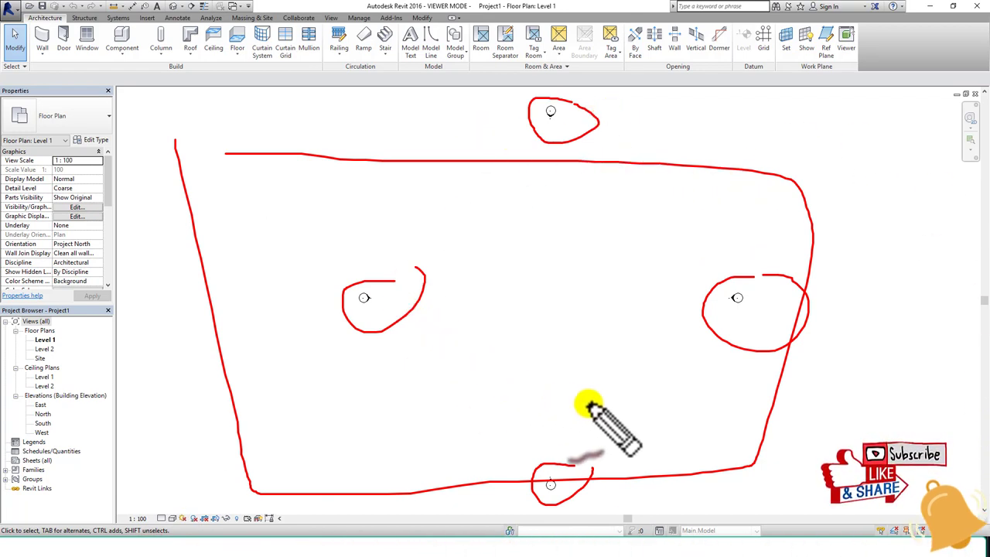
key(e)
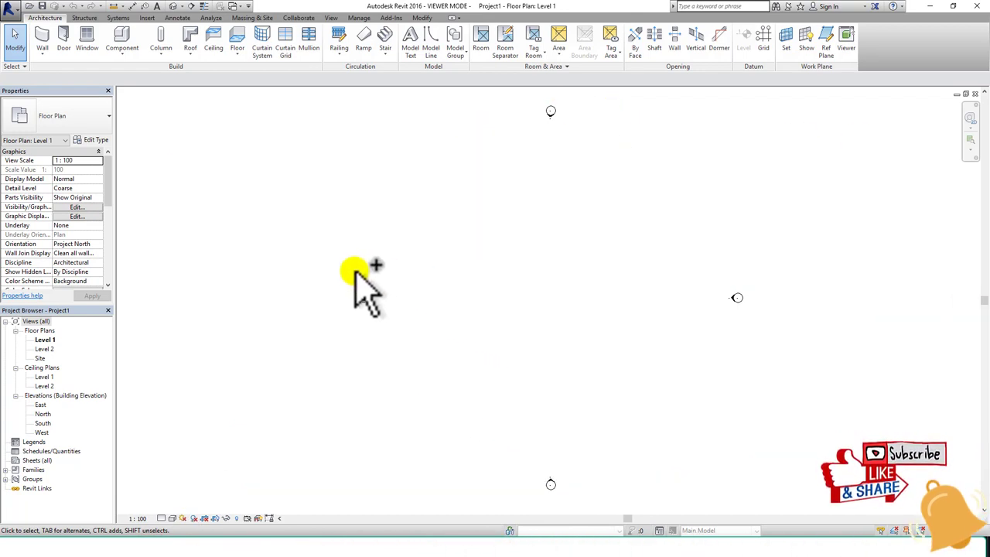
mouse_move(346, 266)
mouse_down()
mouse_move(418, 271)
mouse_move(345, 261)
mouse_up()
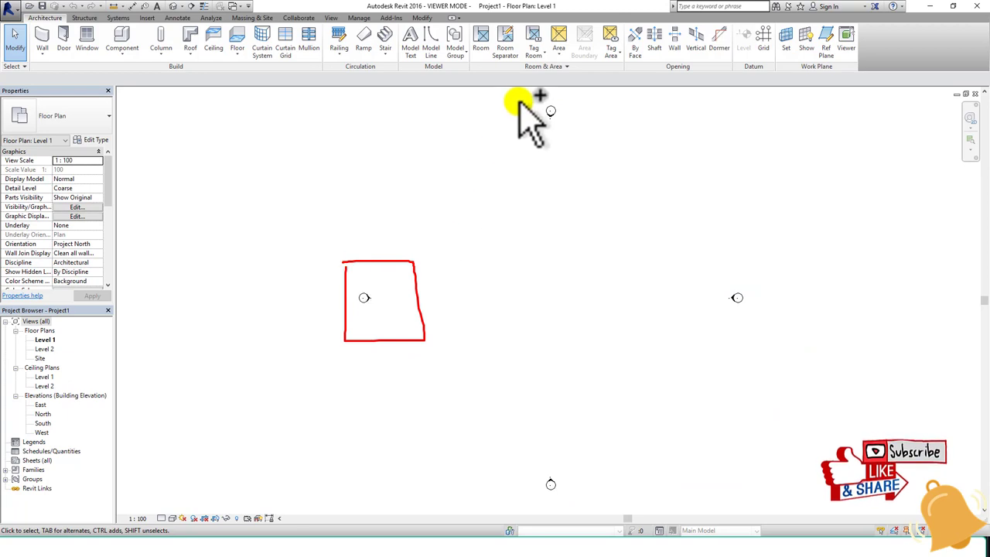
mouse_move(516, 98)
mouse_down()
mouse_move(518, 138)
mouse_move(576, 97)
mouse_move(501, 95)
mouse_up()
mouse_move(720, 266)
mouse_down()
mouse_move(725, 309)
mouse_move(763, 261)
mouse_move(710, 265)
mouse_up()
mouse_move(539, 461)
mouse_down()
mouse_move(552, 499)
mouse_move(539, 463)
mouse_up()
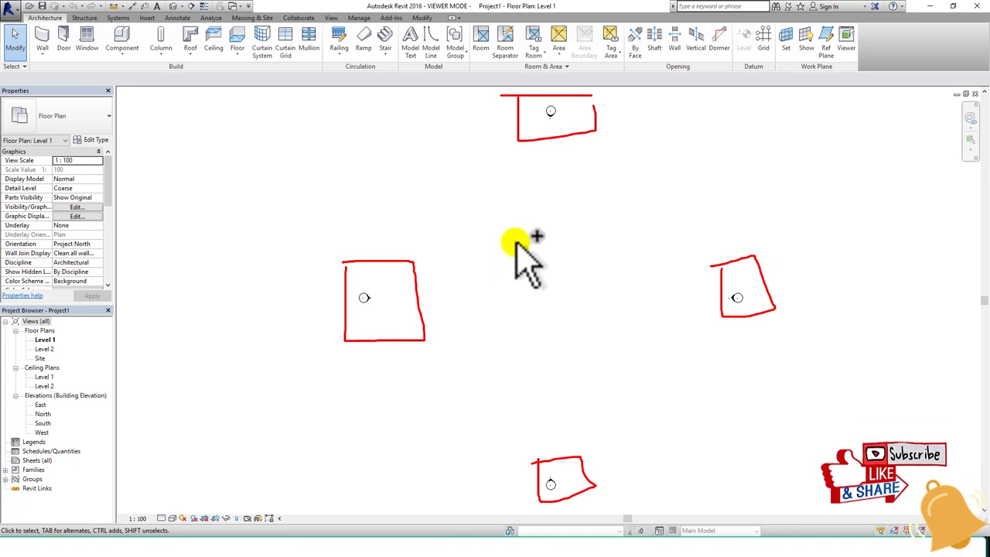
mouse_move(515, 226)
mouse_down()
mouse_move(638, 323)
mouse_move(519, 214)
mouse_move(603, 253)
mouse_move(598, 325)
mouse_up()
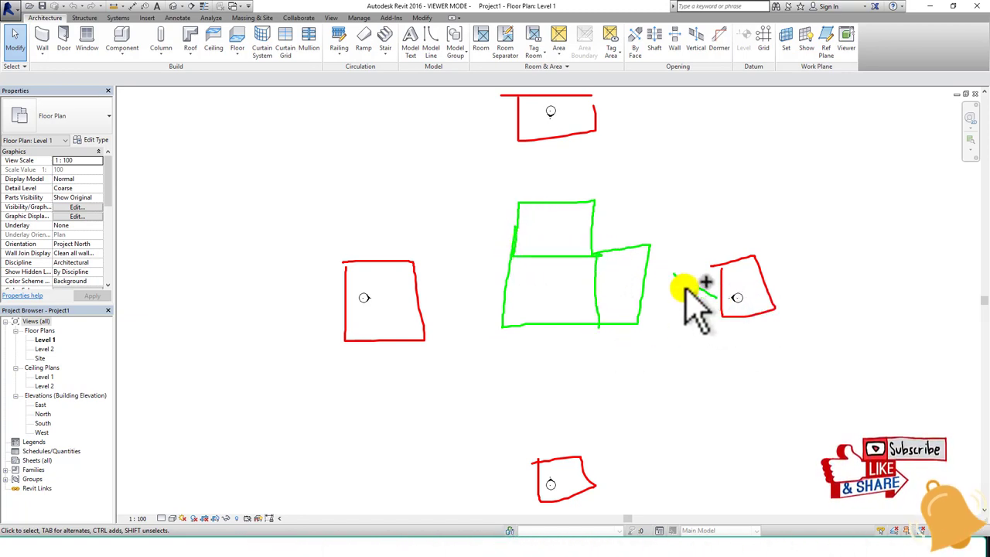
drag(718, 298, 675, 335)
mouse_move(418, 294)
mouse_down()
mouse_move(462, 259)
mouse_move(462, 322)
mouse_up()
mouse_move(509, 393)
mouse_down()
mouse_move(541, 444)
mouse_move(578, 379)
mouse_up()
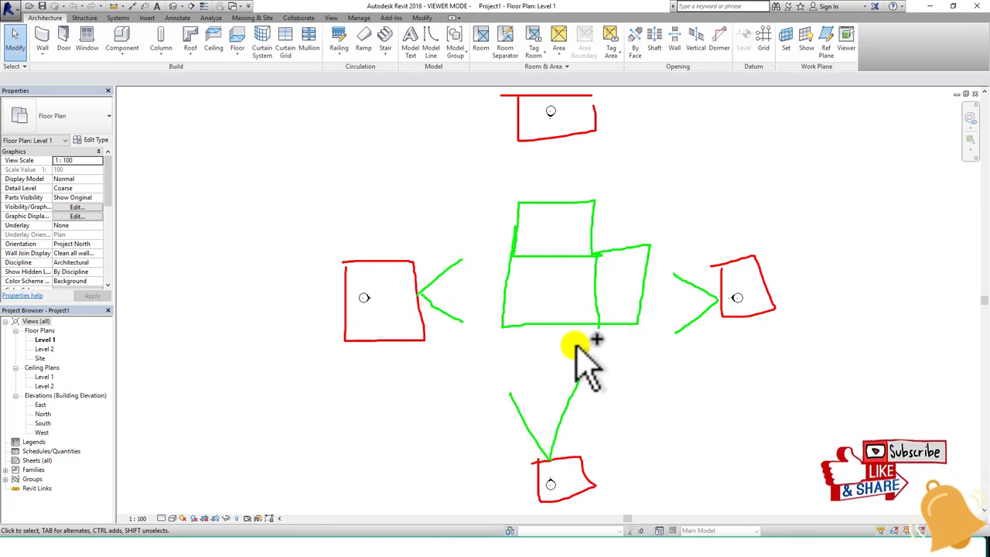
mouse_move(548, 139)
mouse_down()
mouse_move(520, 185)
mouse_move(578, 163)
mouse_up()
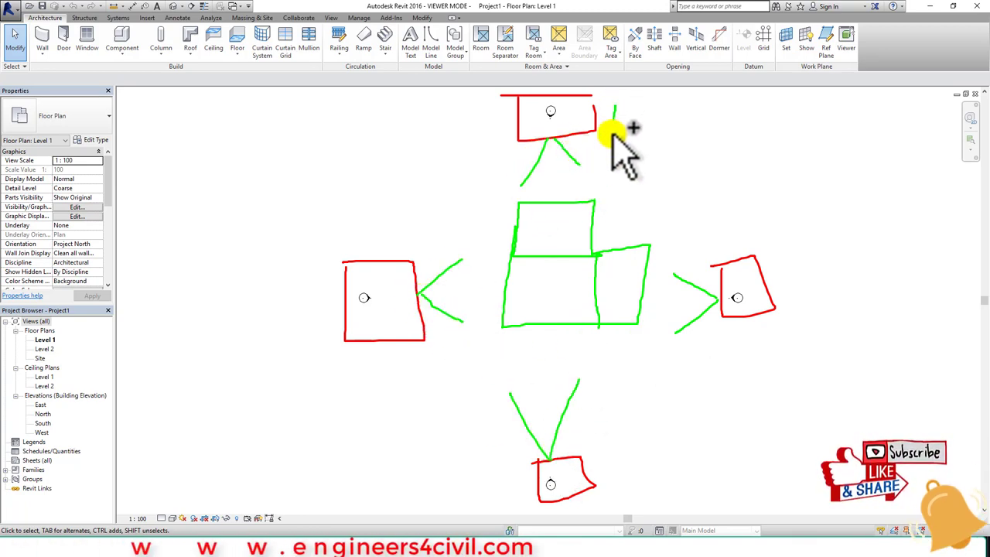
drag(611, 133, 648, 92)
drag(822, 269, 822, 304)
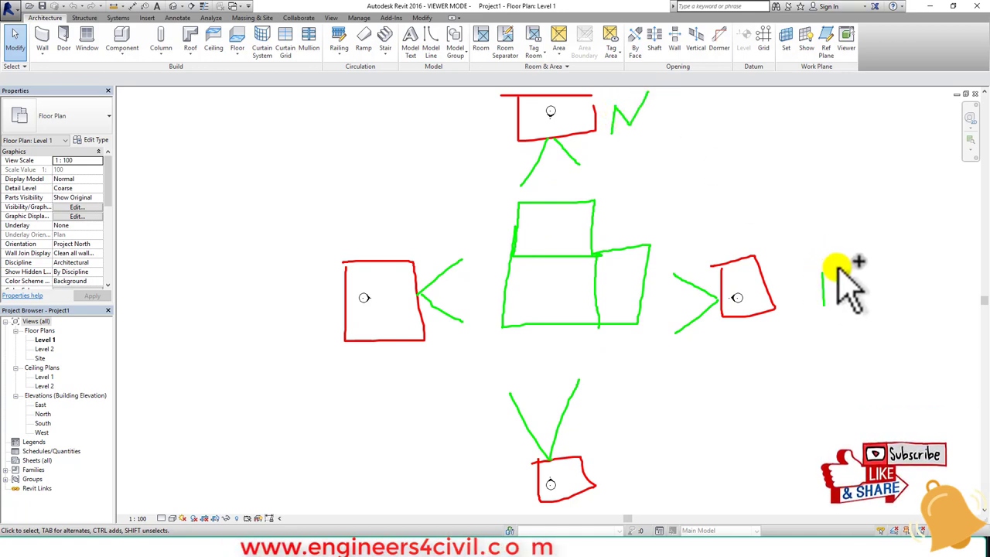
drag(822, 269, 839, 266)
drag(824, 286, 885, 289)
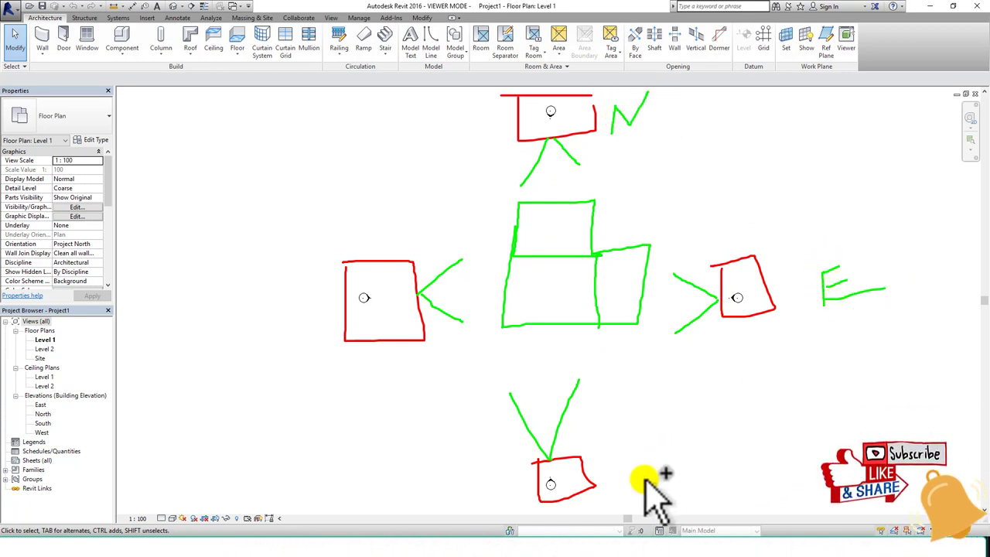
drag(646, 462, 622, 489)
mouse_move(264, 292)
mouse_down()
mouse_move(287, 323)
mouse_move(309, 309)
mouse_up()
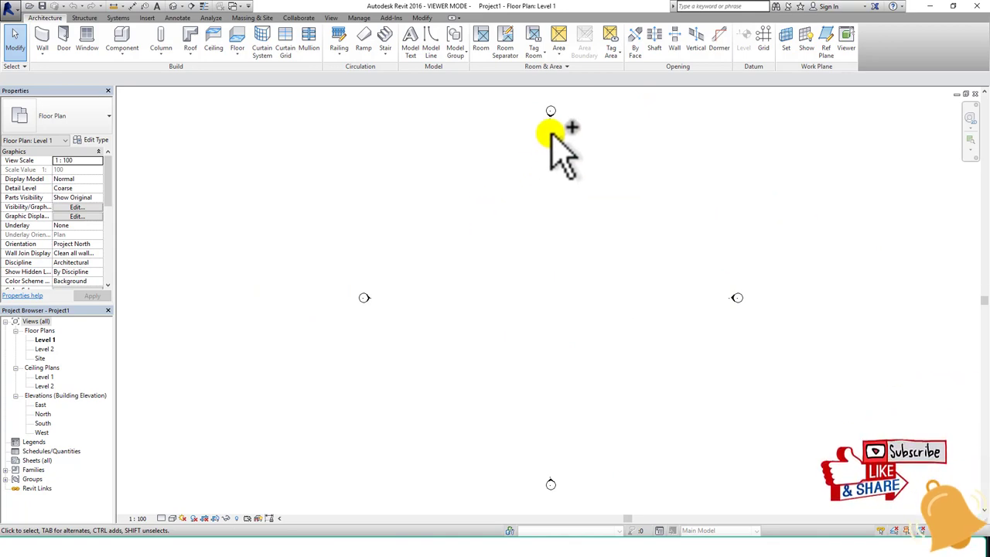
drag(533, 130, 599, 99)
drag(356, 298, 519, 250)
drag(685, 349, 844, 267)
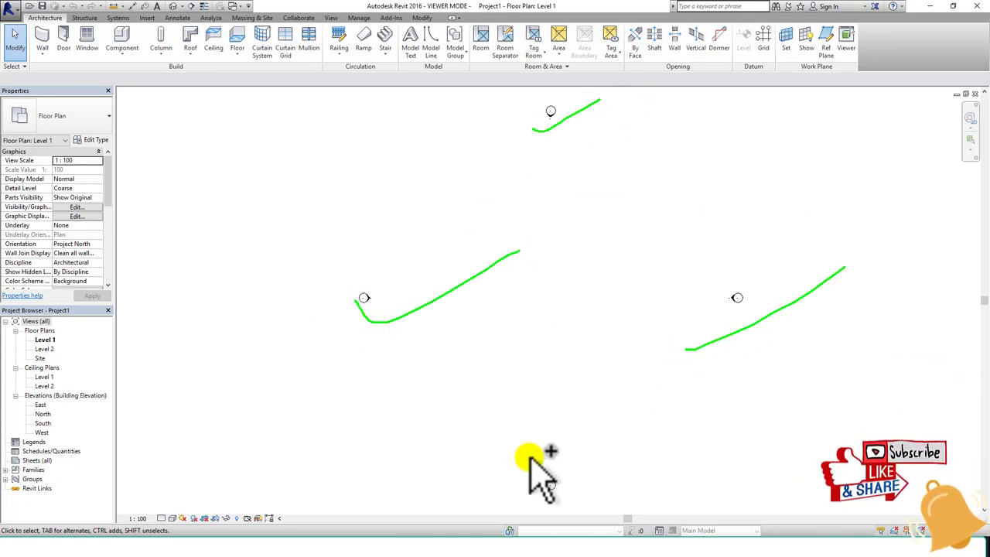
drag(526, 480, 759, 405)
mouse_move(940, 114)
mouse_down()
mouse_move(942, 97)
mouse_move(989, 188)
mouse_up()
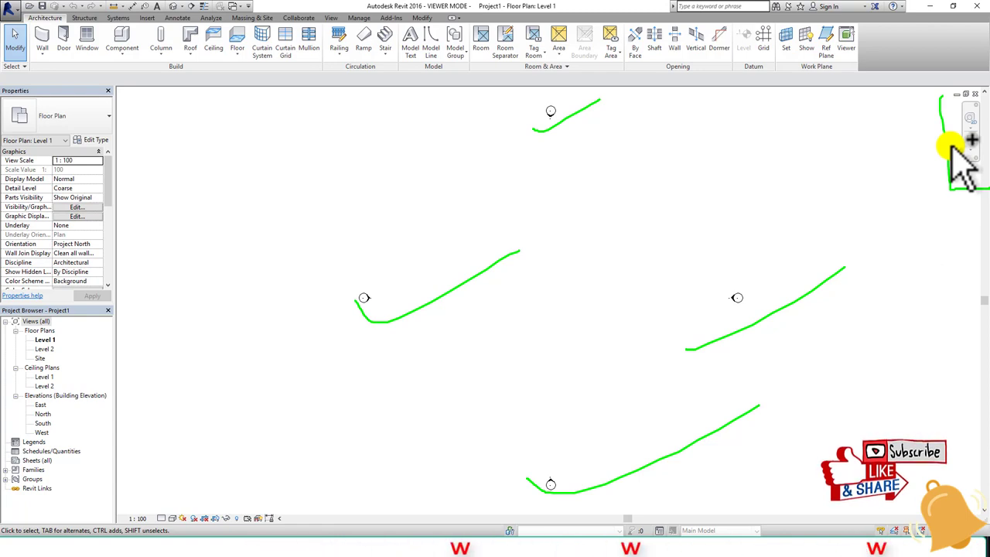
key(Escape)
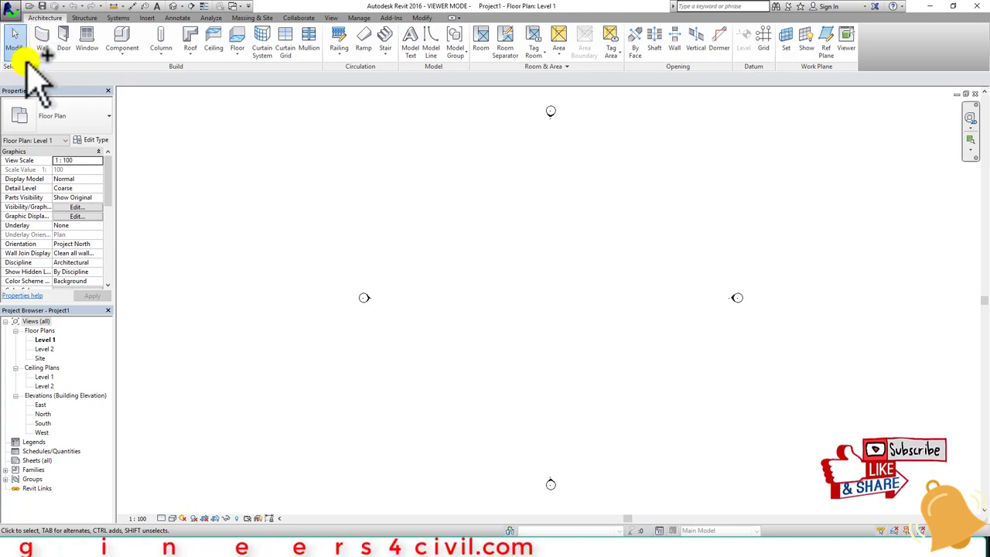
mouse_move(25, 60)
mouse_down()
mouse_move(165, 64)
mouse_move(286, 42)
mouse_up()
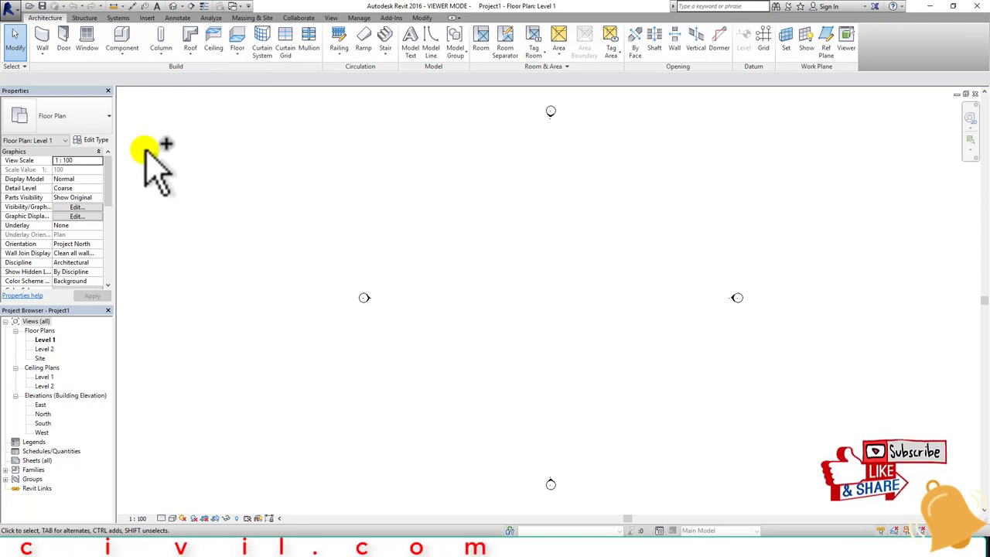
mouse_move(135, 89)
mouse_down()
mouse_move(137, 260)
mouse_move(116, 309)
mouse_move(94, 313)
mouse_up()
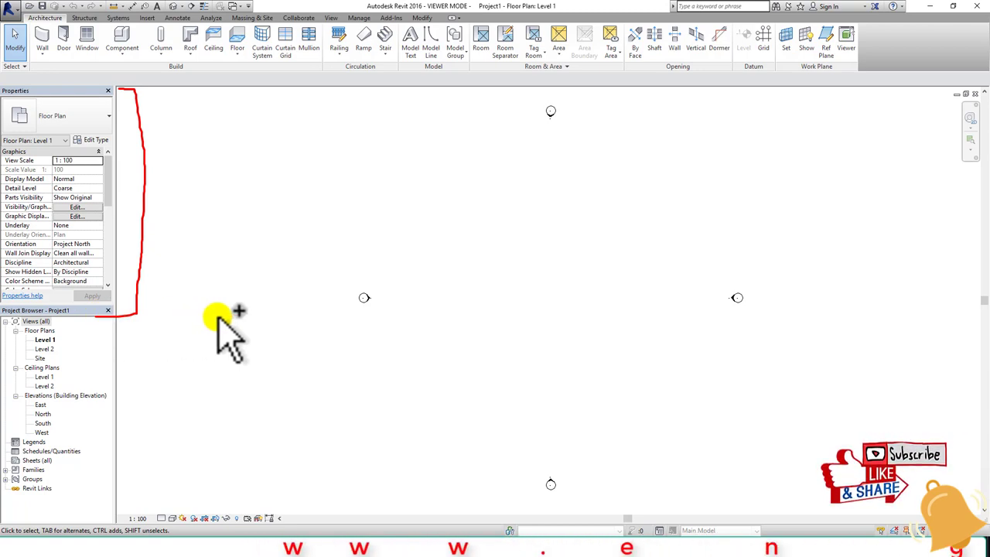
key(Escape)
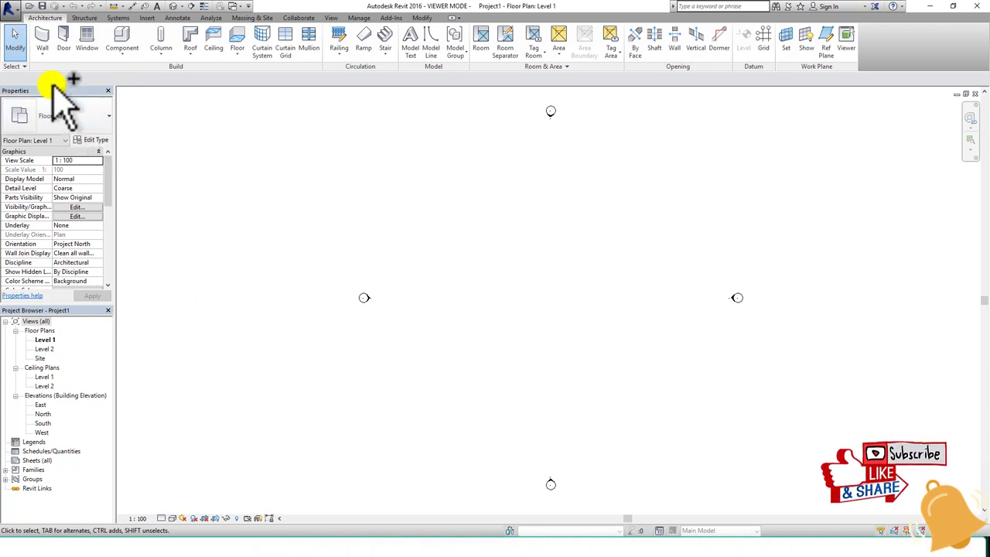
click(43, 40)
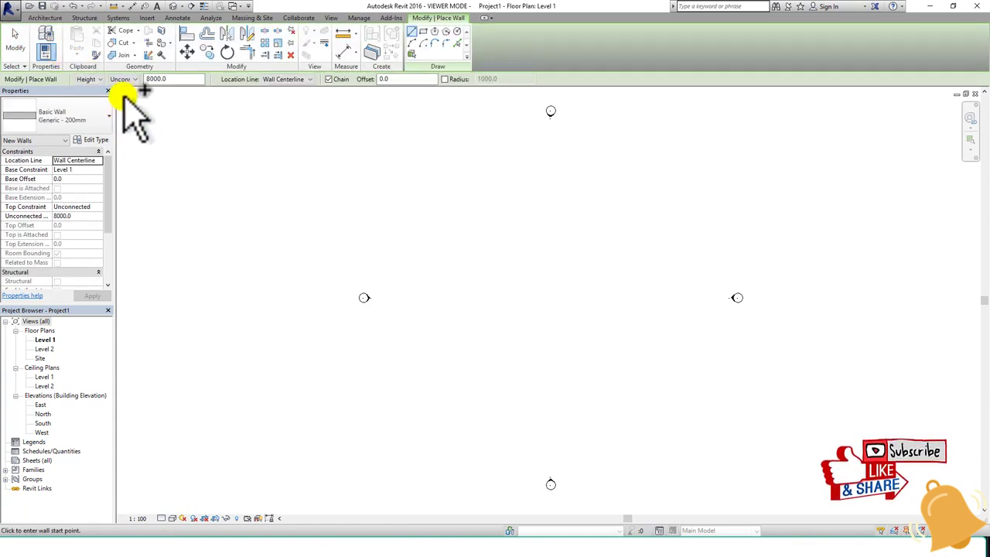
drag(122, 99, 113, 323)
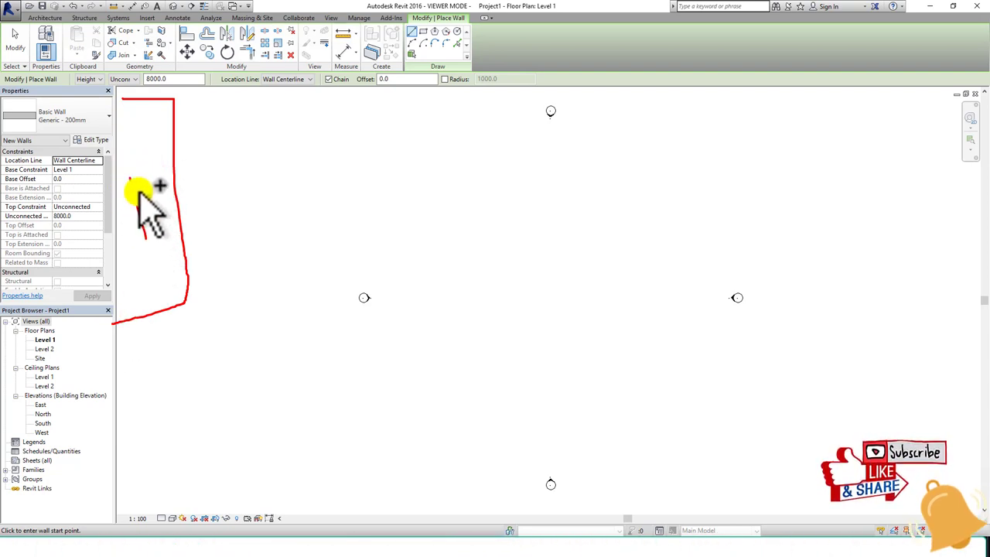
drag(155, 194, 137, 200)
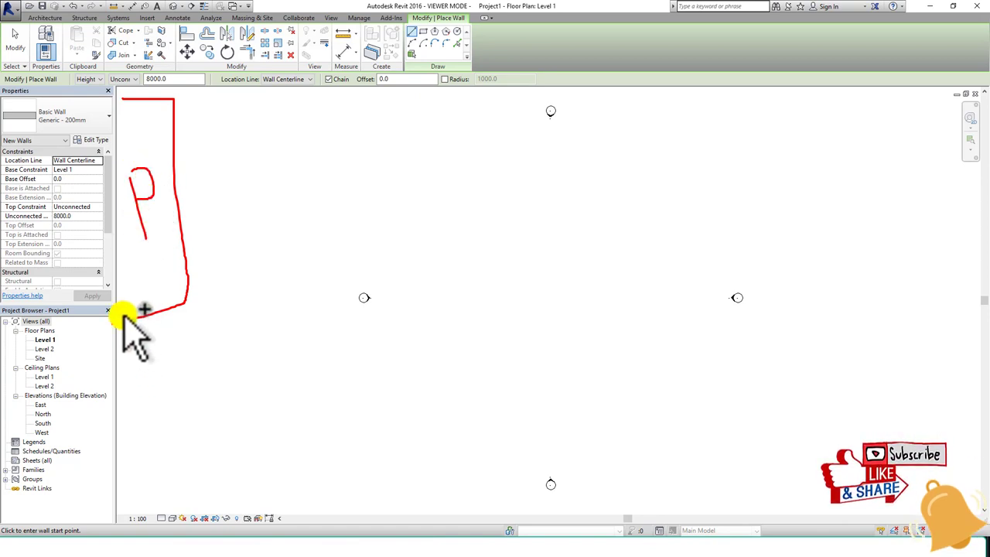
mouse_move(166, 360)
mouse_down()
mouse_move(168, 515)
mouse_move(120, 534)
mouse_up()
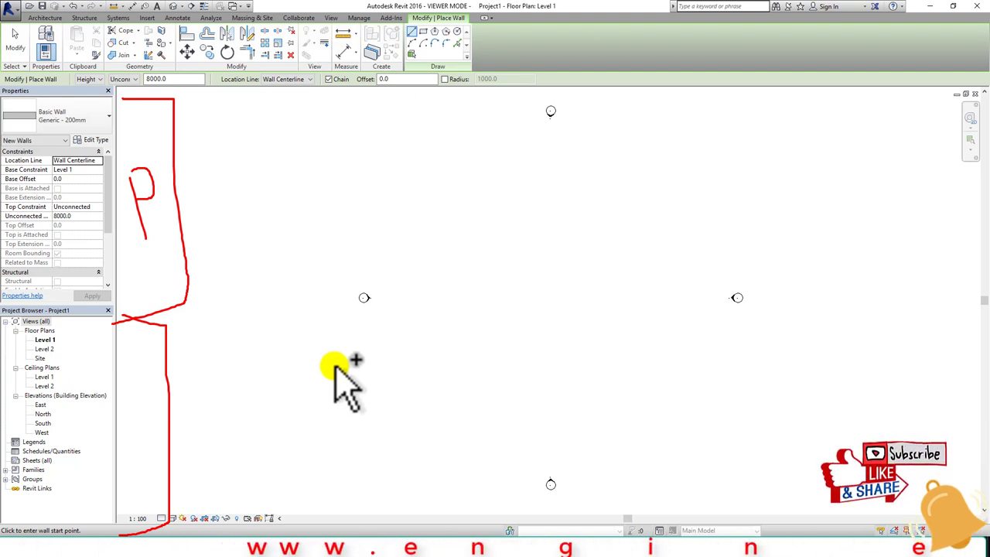
key(Escape)
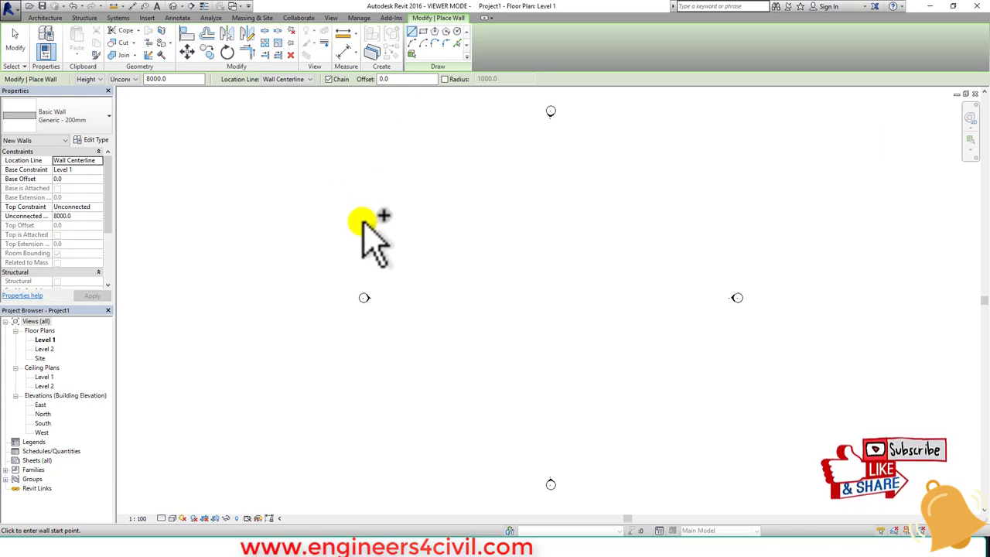
mouse_move(429, 199)
mouse_down()
mouse_move(453, 228)
mouse_move(430, 232)
mouse_up()
drag(475, 184, 479, 300)
drag(518, 251, 591, 300)
mouse_move(364, 165)
mouse_down()
mouse_move(364, 387)
mouse_move(681, 203)
mouse_move(290, 163)
mouse_up()
key(e)
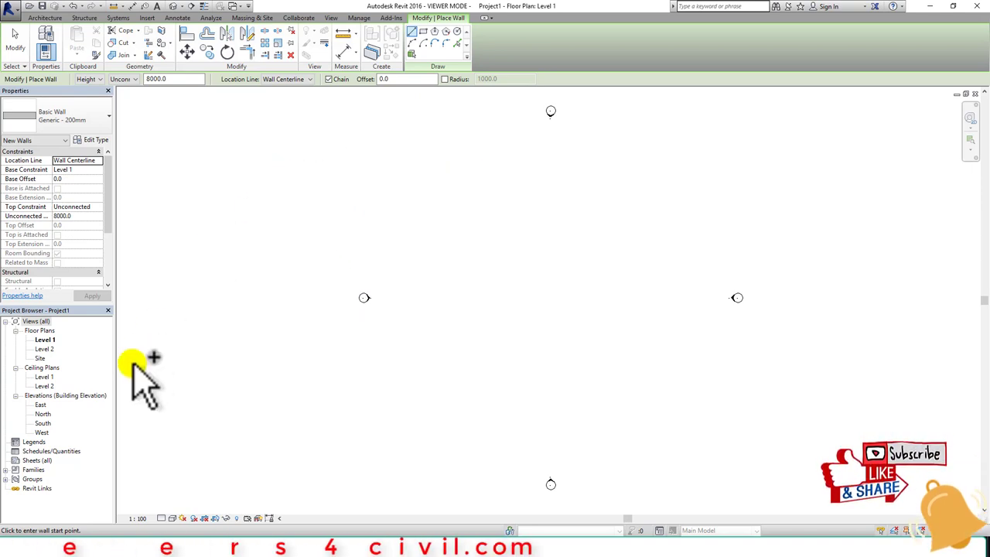
Open the North elevation, frame both levels, and circle the Level 1 and Level 2 heads.
double_click(48, 415)
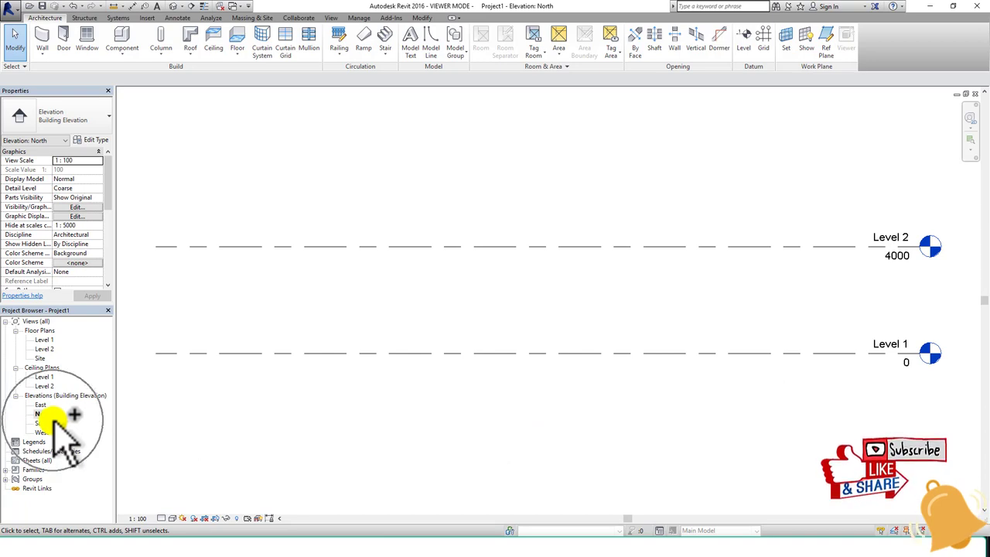
middle_drag(786, 401, 762, 393)
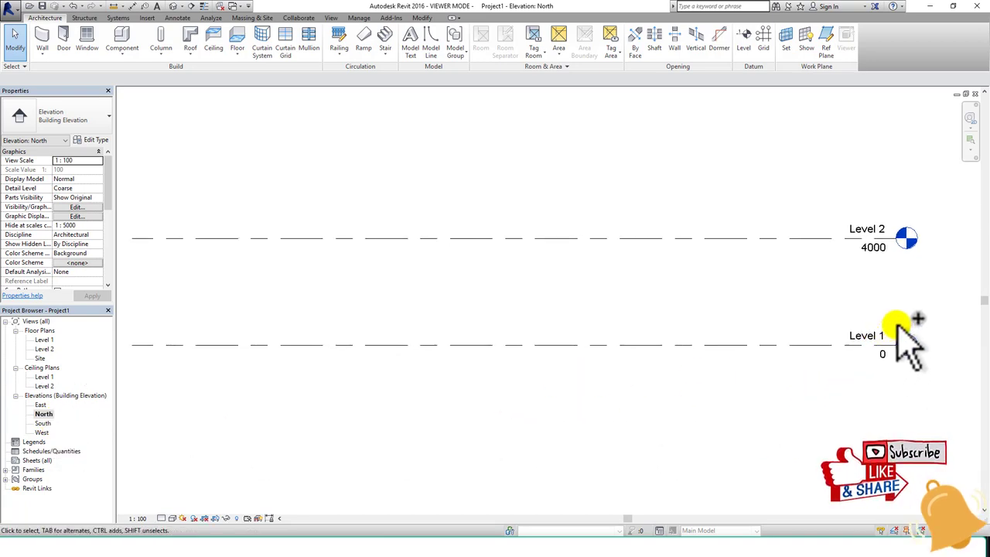
mouse_move(832, 310)
mouse_down()
mouse_move(938, 302)
mouse_move(834, 310)
mouse_up()
drag(835, 208, 823, 215)
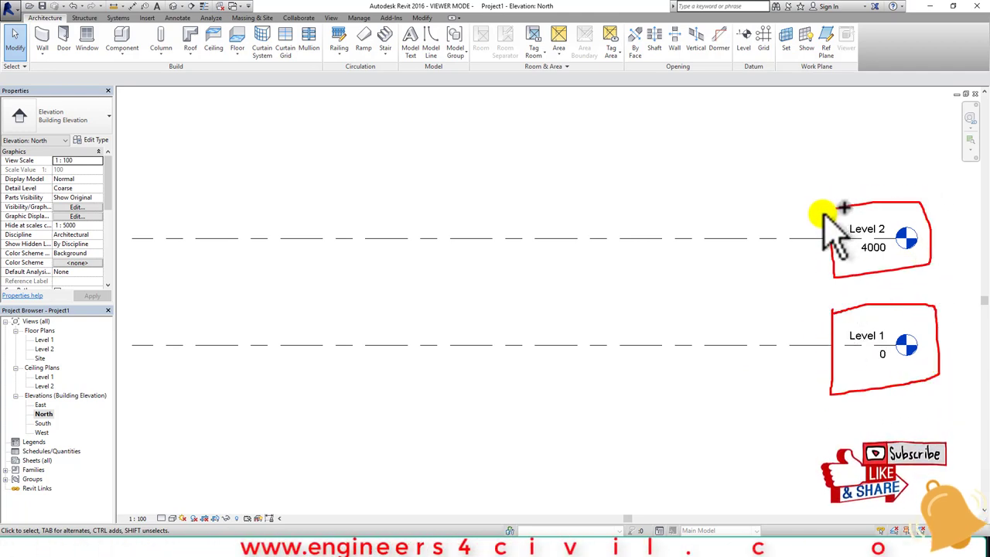
key(Escape)
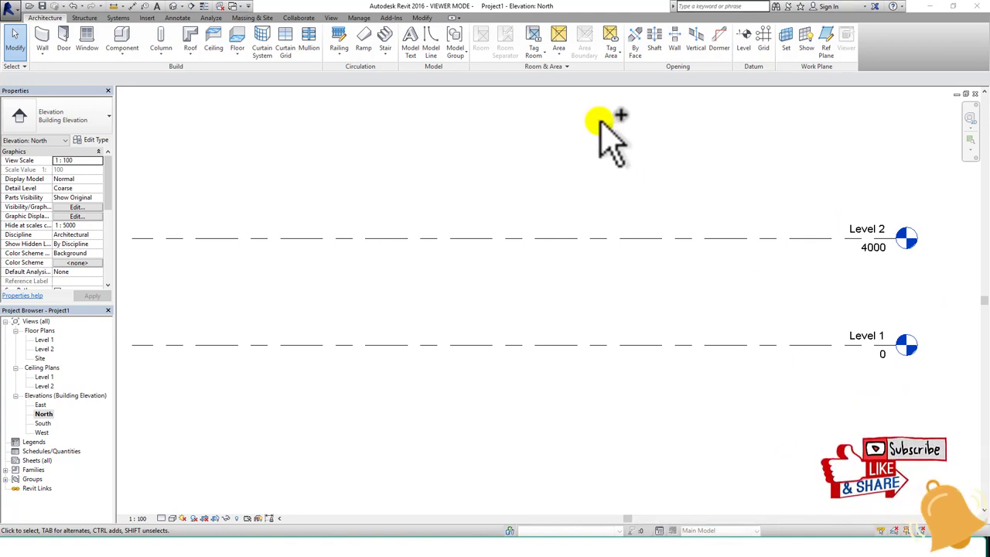
Sketch a building outline with four floor lines over the elevation.
mouse_move(556, 120)
mouse_down()
mouse_move(532, 309)
mouse_move(552, 116)
mouse_move(671, 116)
mouse_move(674, 296)
mouse_move(535, 308)
mouse_up()
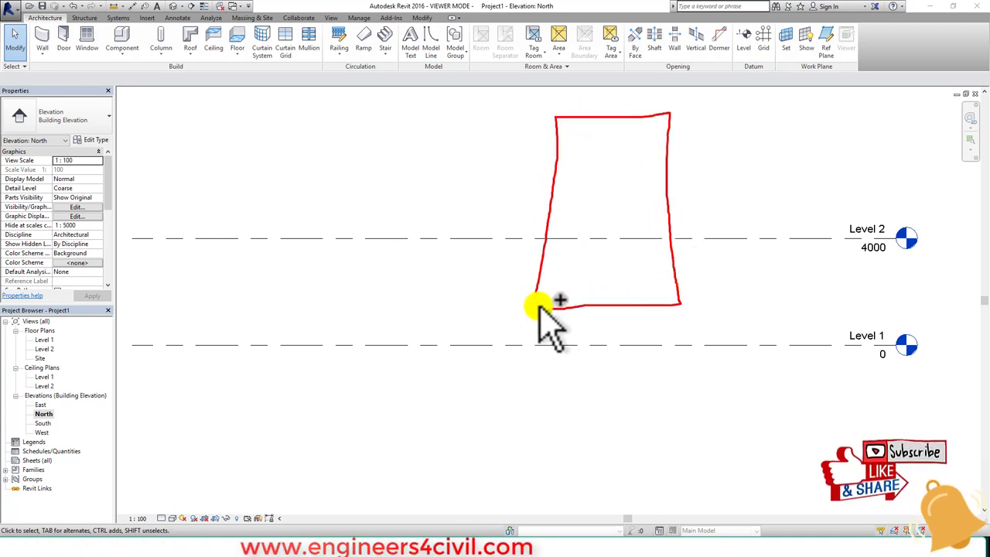
drag(537, 273, 663, 269)
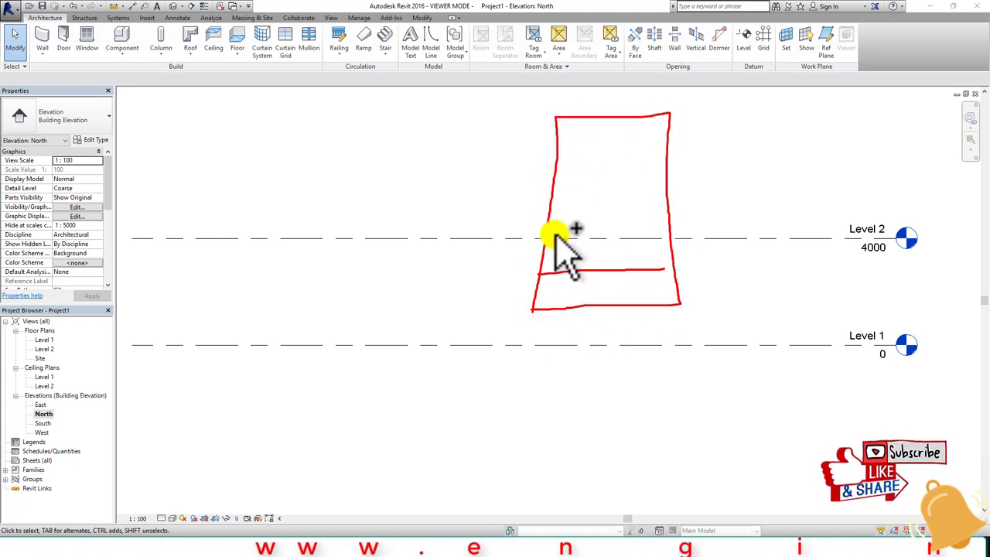
drag(547, 231, 669, 222)
drag(553, 183, 665, 172)
drag(551, 148, 673, 148)
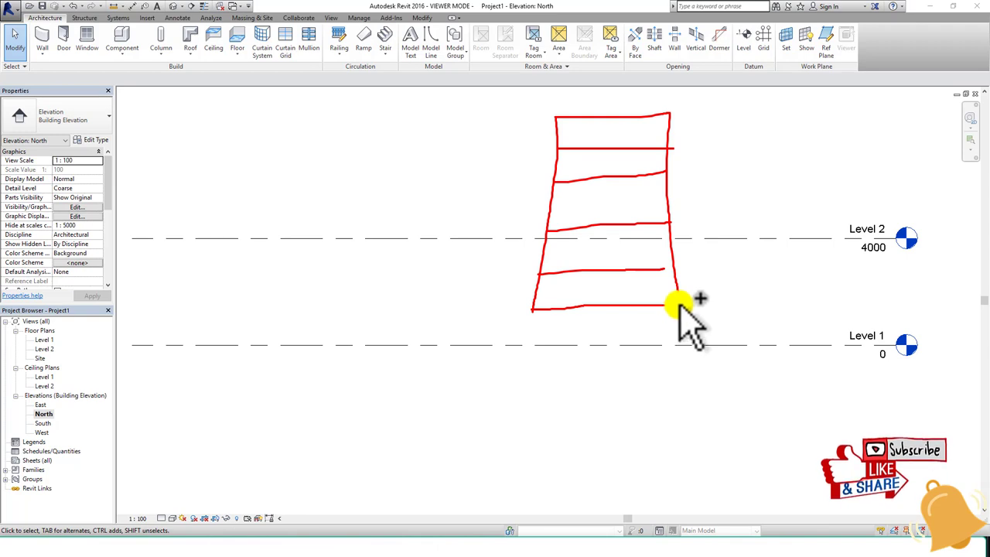
Sketch level marks beside and along the building outline as a planning note.
mouse_move(678, 304)
mouse_down()
mouse_move(768, 302)
mouse_move(765, 314)
mouse_move(834, 317)
mouse_move(847, 296)
mouse_move(866, 320)
mouse_up()
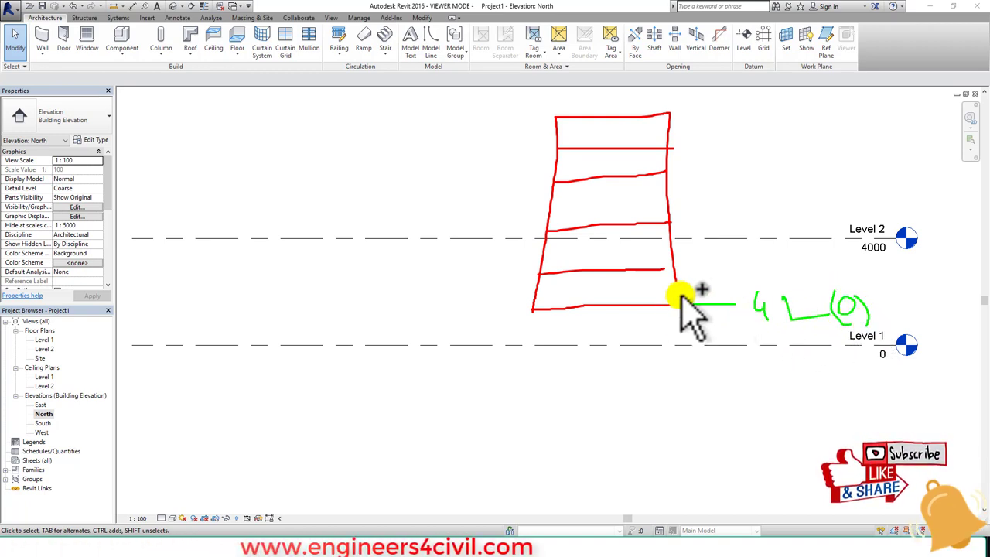
drag(682, 271, 775, 266)
drag(682, 223, 744, 218)
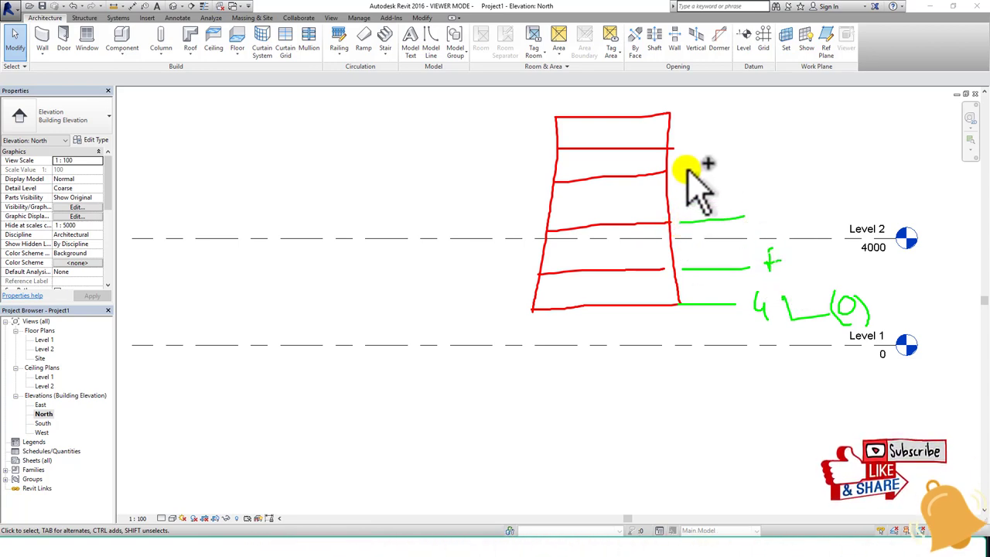
mouse_move(683, 169)
mouse_down()
mouse_move(725, 168)
mouse_move(736, 143)
mouse_up()
drag(696, 114, 742, 114)
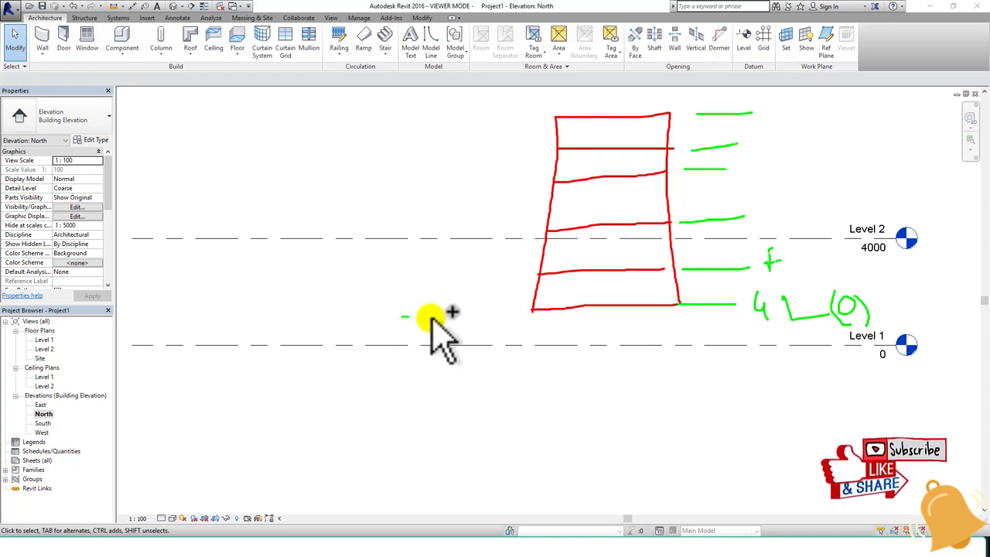
drag(431, 318, 680, 304)
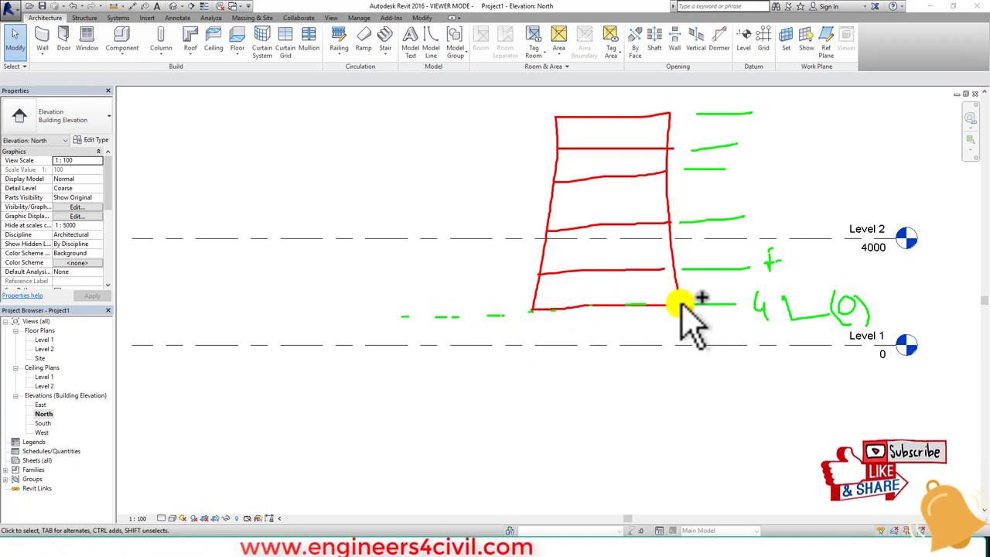
drag(780, 299, 796, 297)
drag(470, 278, 431, 279)
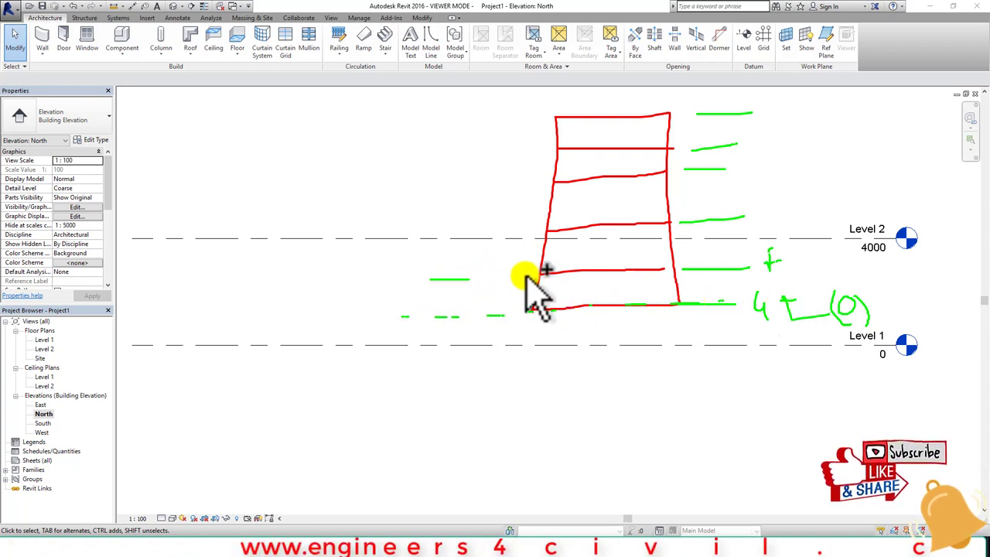
drag(526, 277, 677, 270)
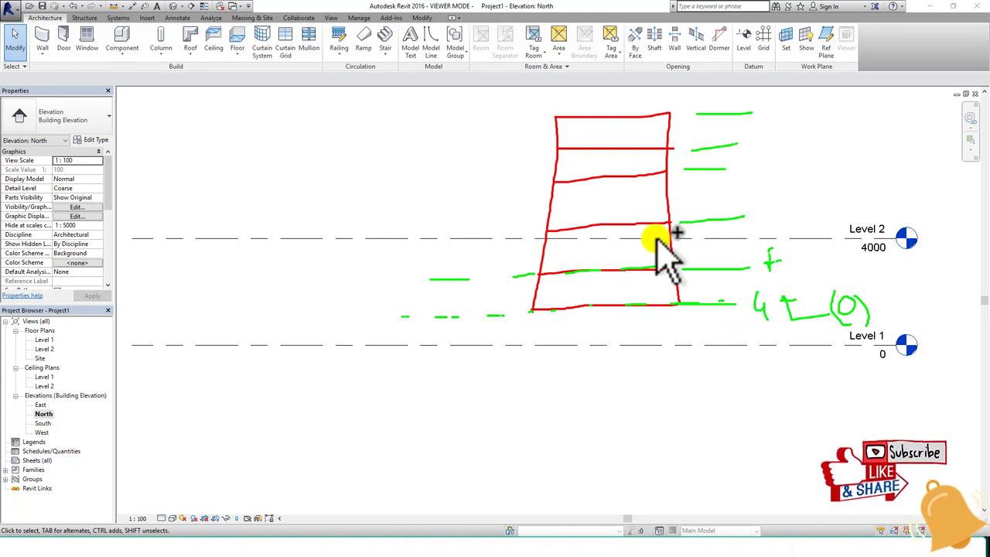
drag(479, 238, 522, 235)
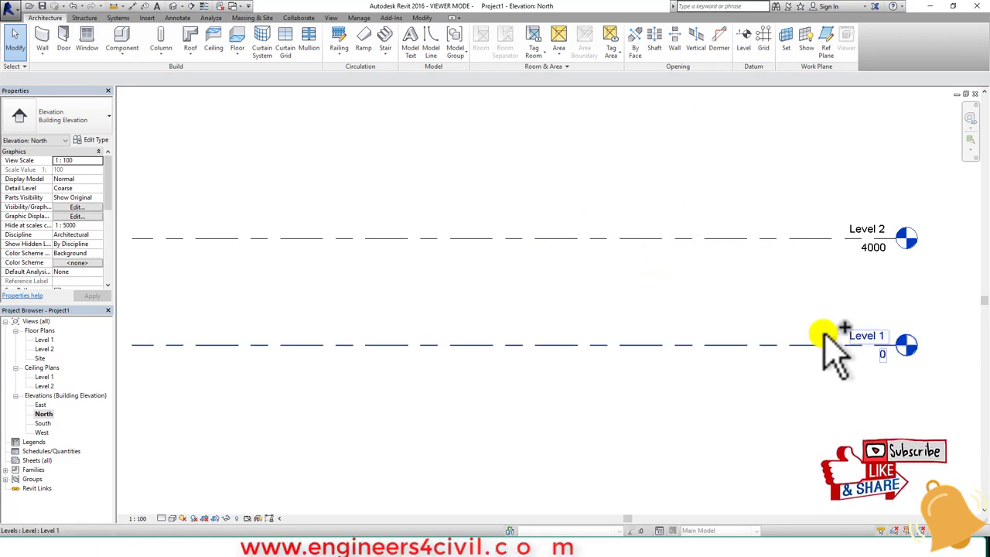
scroll(796, 313, up, 2)
middle_drag(882, 298, 592, 290)
scroll(654, 294, up, 2)
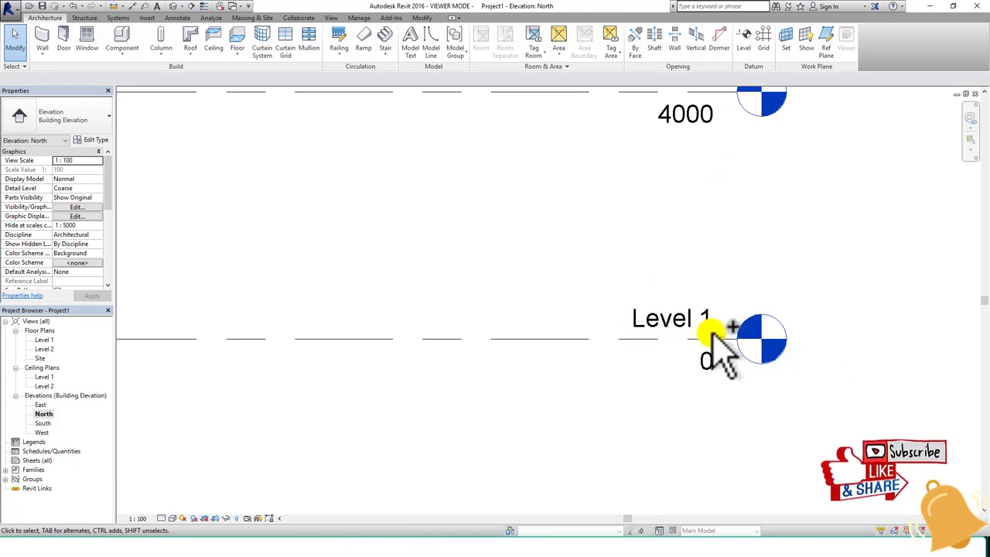
drag(719, 349, 703, 361)
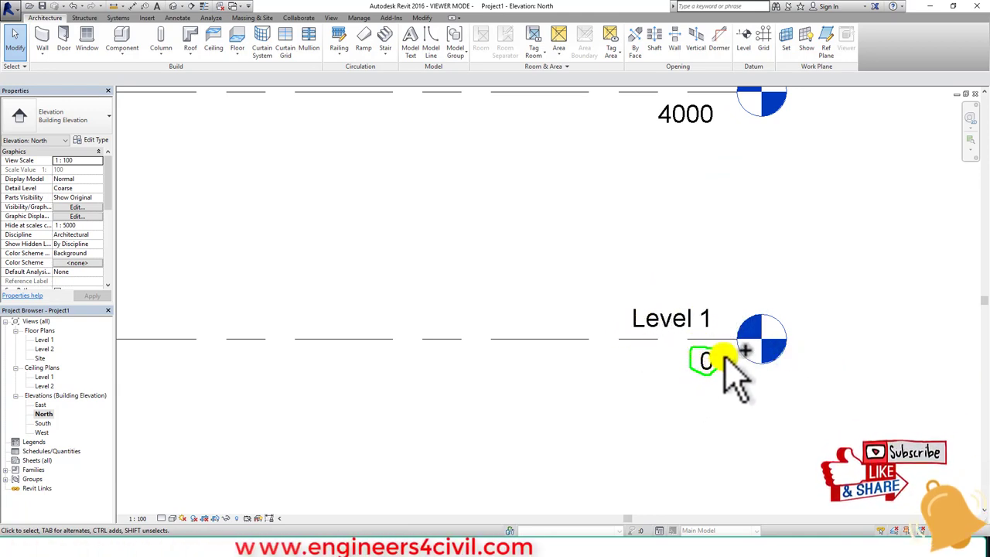
mouse_move(764, 303)
mouse_down()
mouse_move(729, 347)
mouse_move(796, 313)
mouse_move(792, 257)
mouse_move(831, 246)
mouse_up()
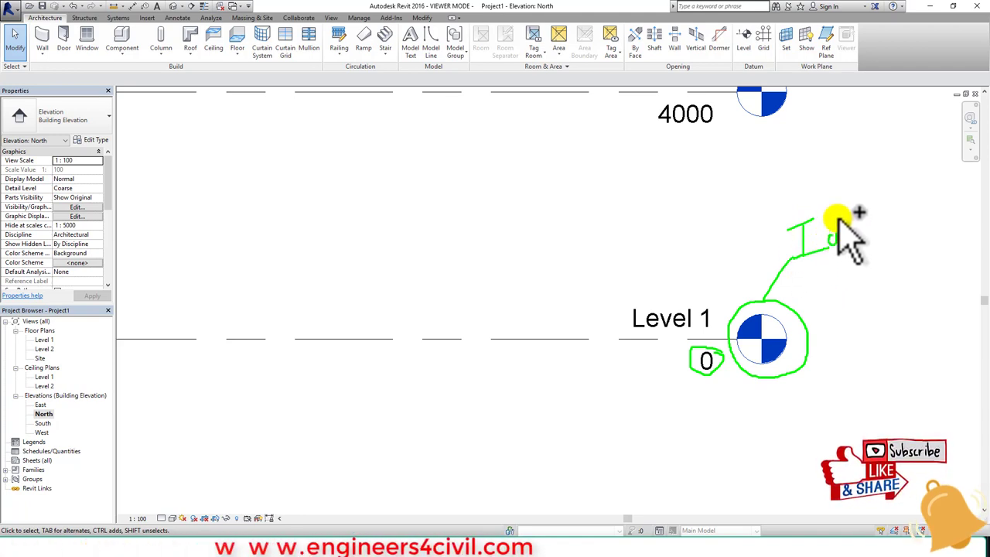
mouse_move(836, 207)
mouse_down()
mouse_move(836, 232)
mouse_move(858, 244)
mouse_up()
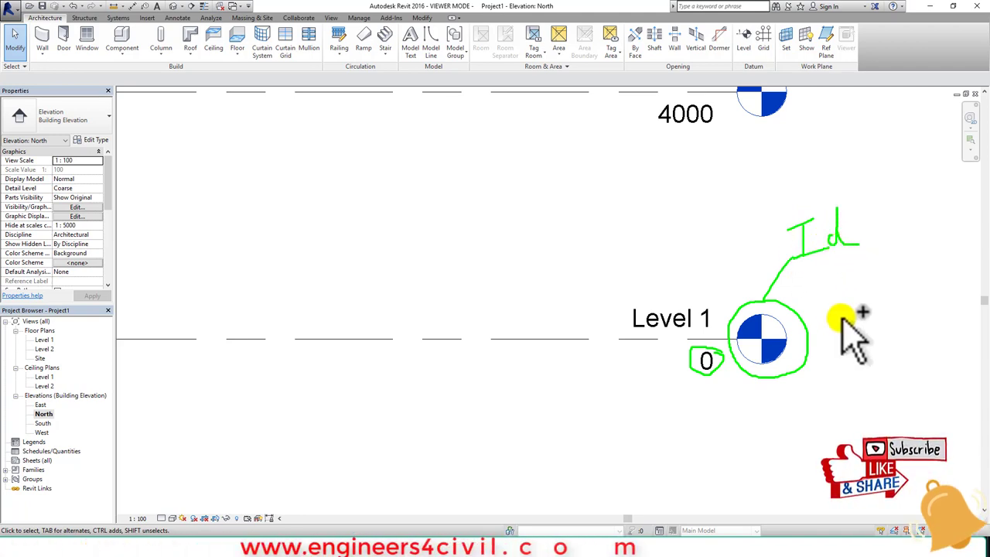
key(Escape)
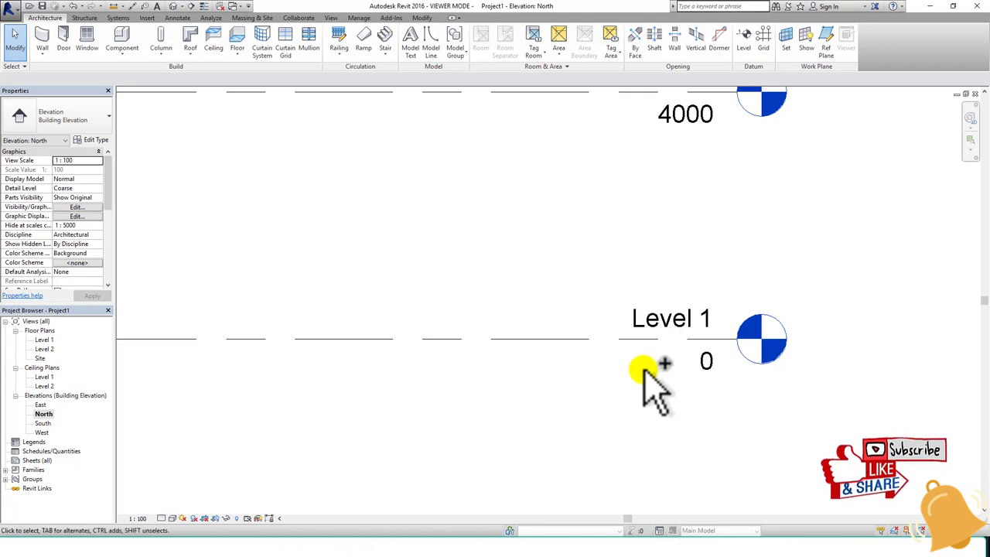
click(697, 317)
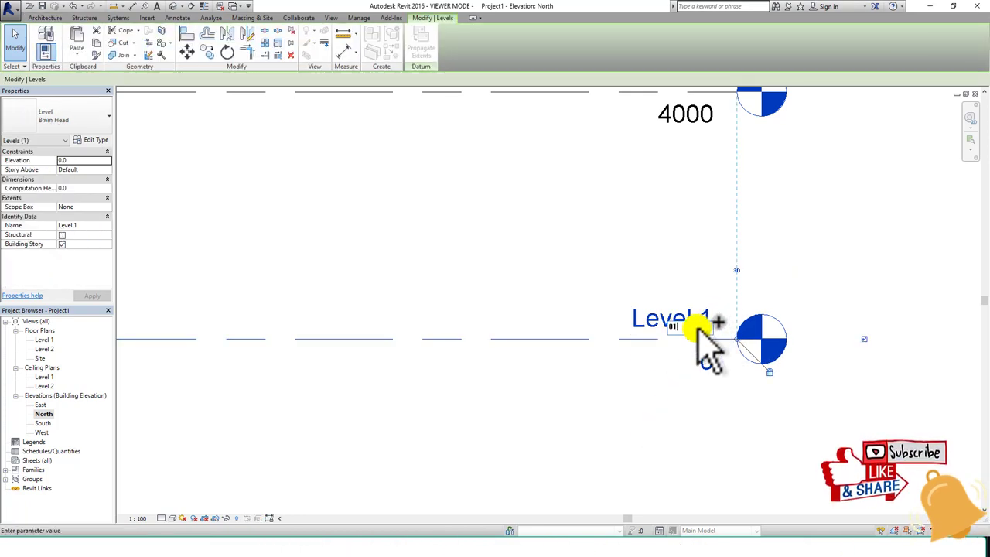
Rename Level 1 to 01 GF, including its matching plan views.
text(G)
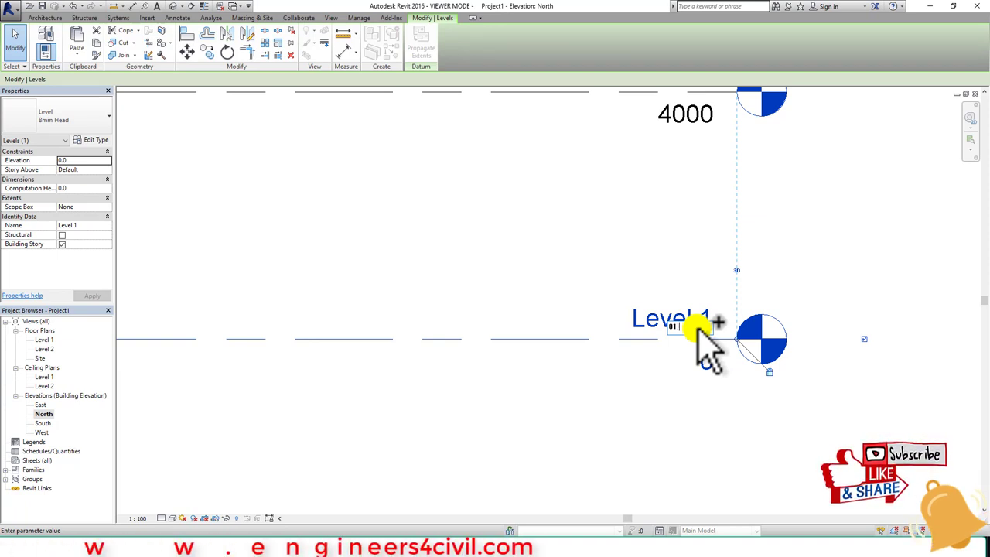
text(F)
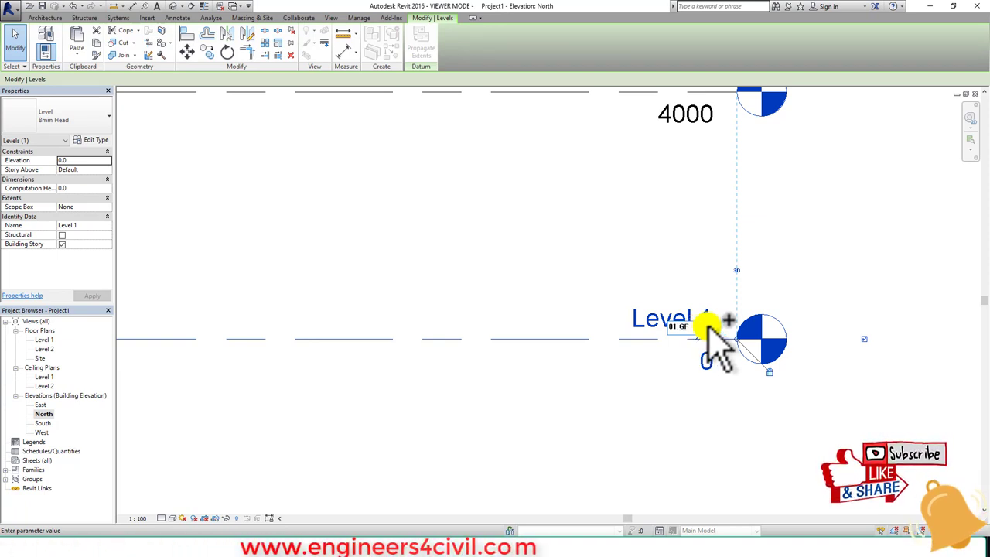
key(Return)
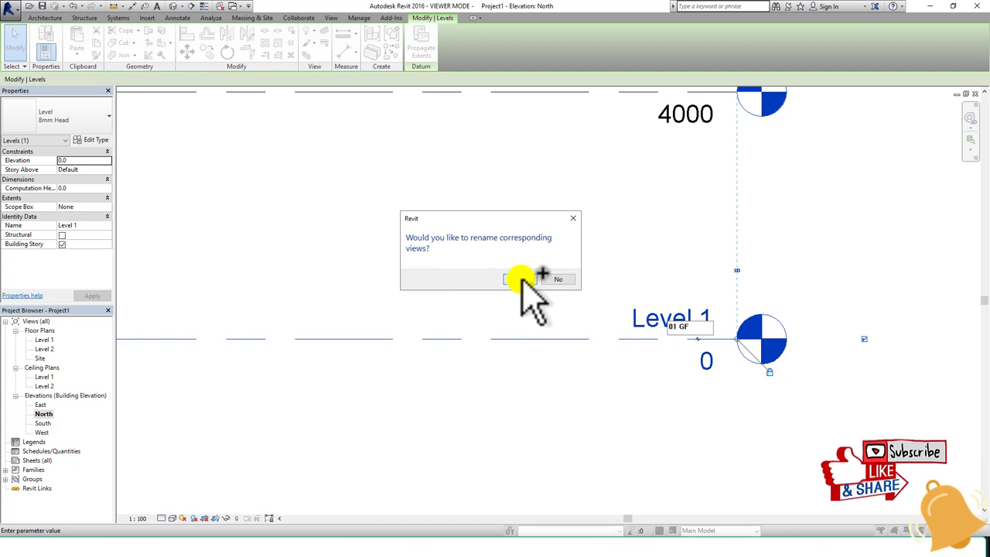
click(520, 280)
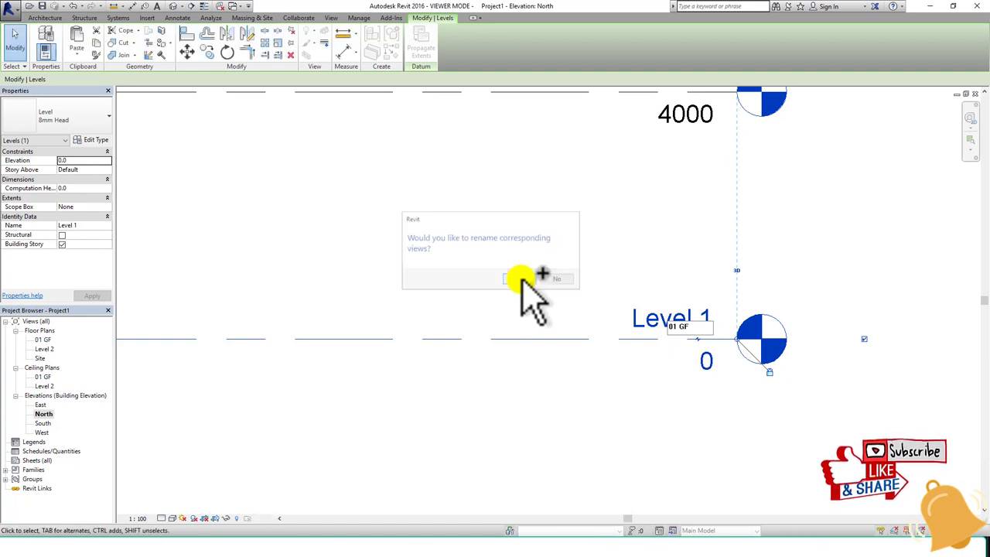
scroll(735, 298, up, 1)
scroll(734, 298, down, 2)
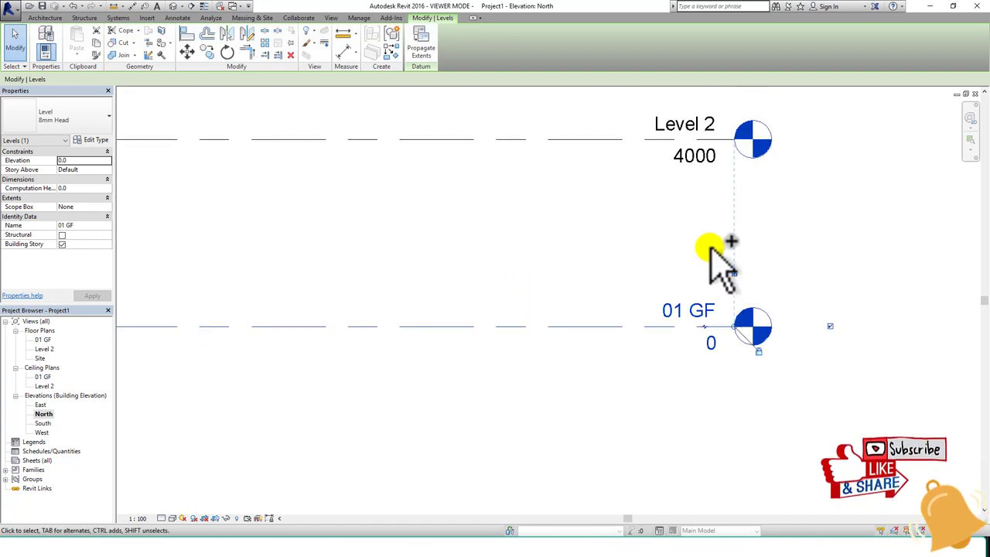
middle_drag(712, 250, 670, 376)
Rename Level 2 to 02 f-1, including its matching plan views.
double_click(653, 277)
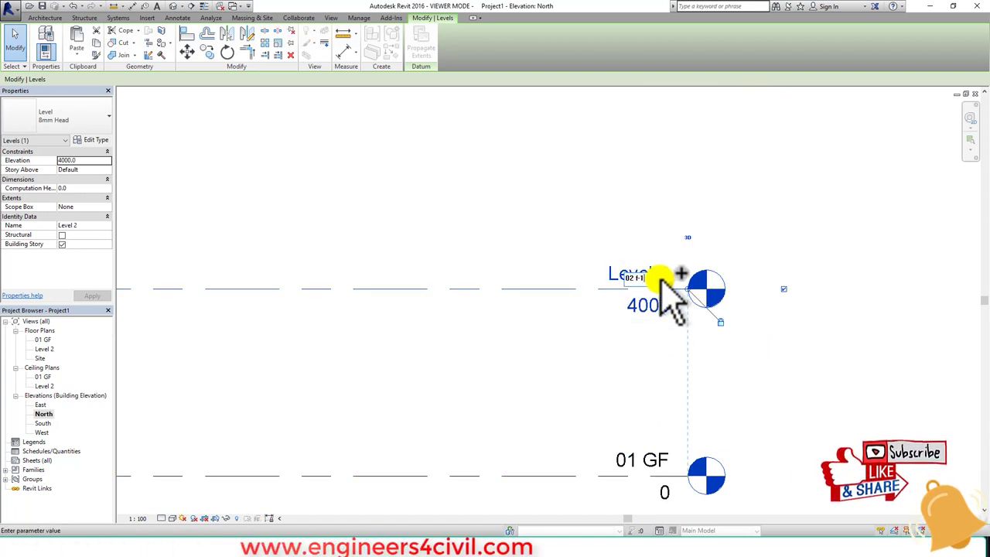
click(812, 363)
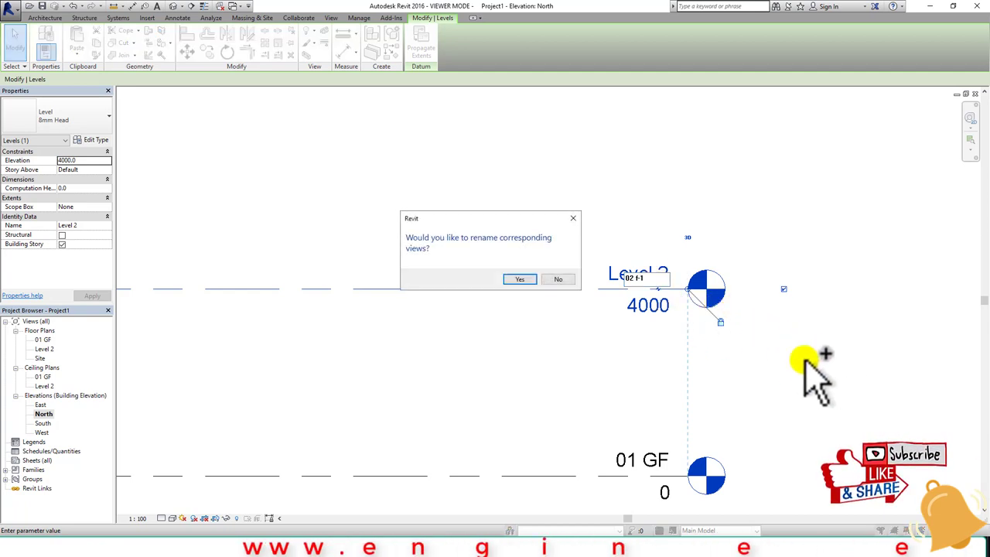
click(520, 280)
scroll(657, 369, down, 1)
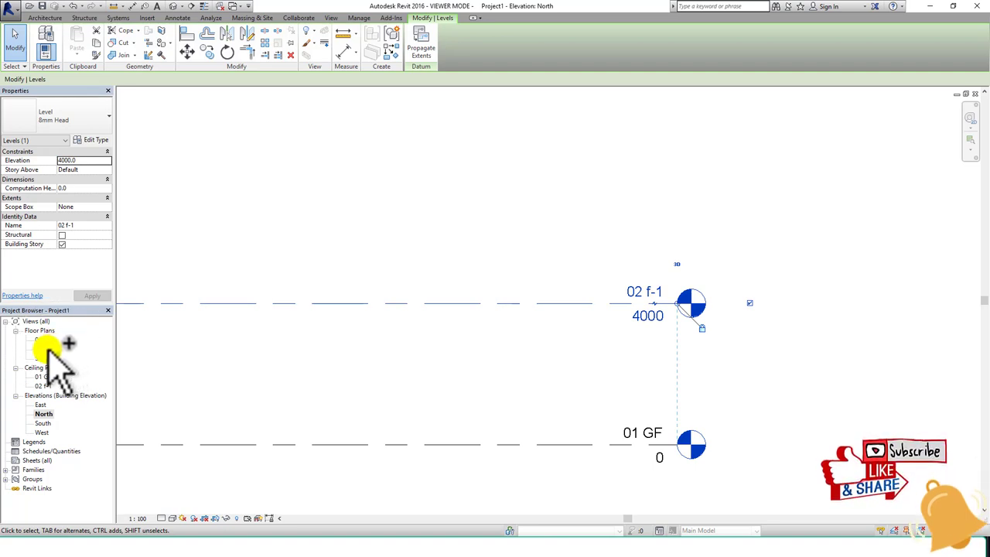
scroll(587, 372, down, 1)
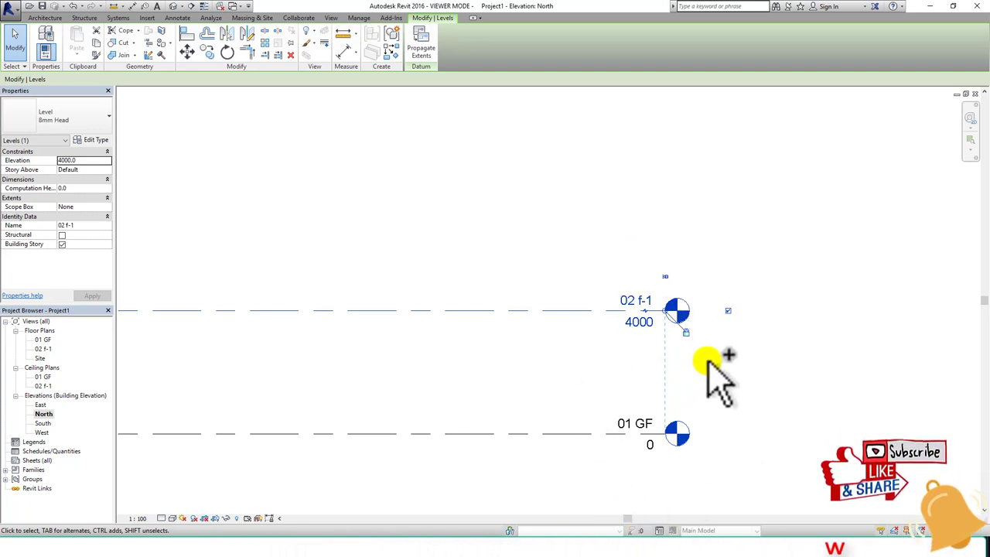
scroll(730, 348, up, 2)
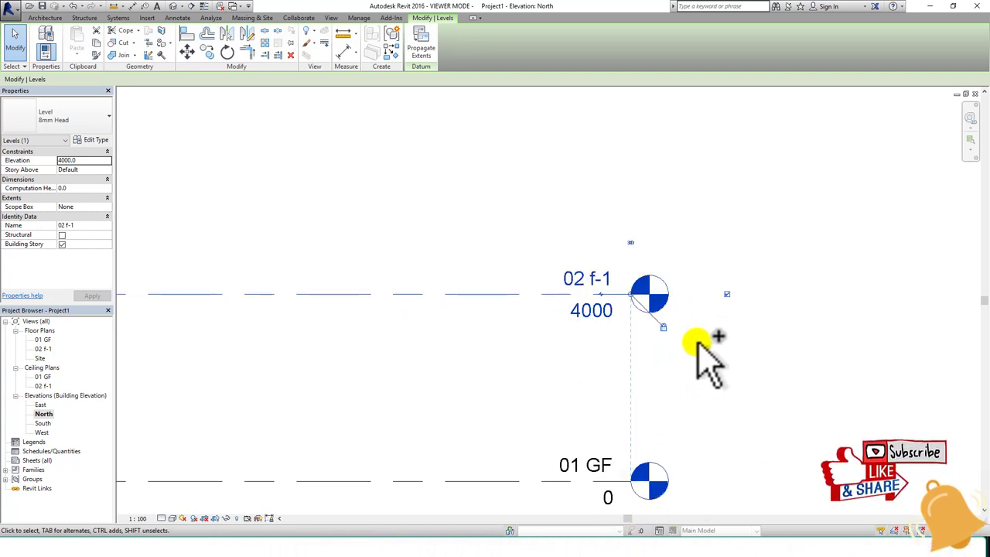
Change 02 f-1's elevation from 4000 to 3000 and hide the bubble at its other end.
click(735, 293)
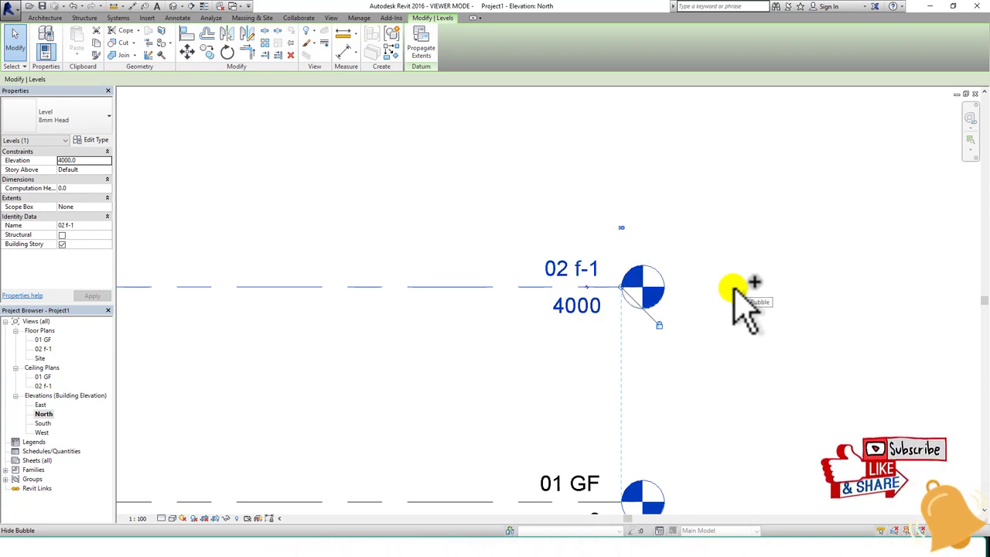
click(581, 308)
text(3)
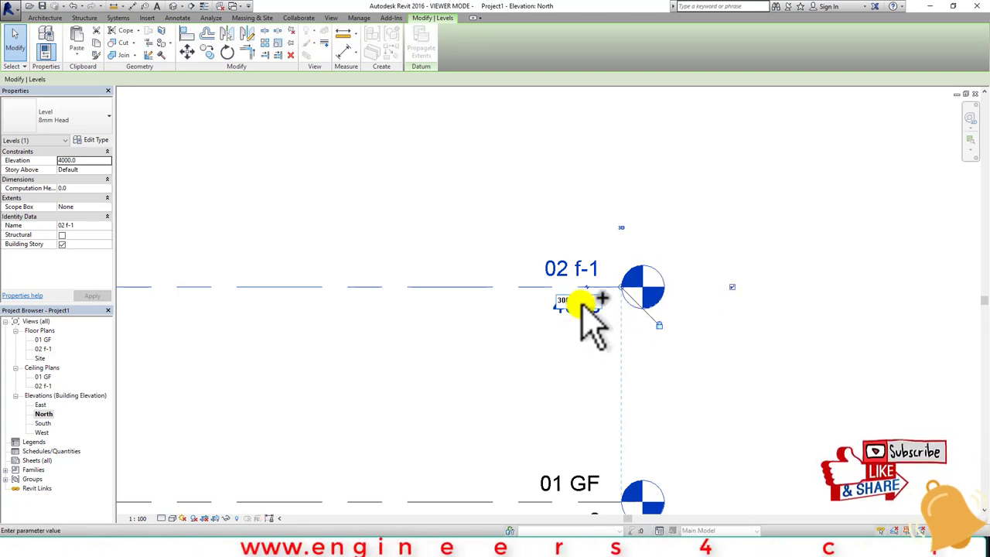
text(00)
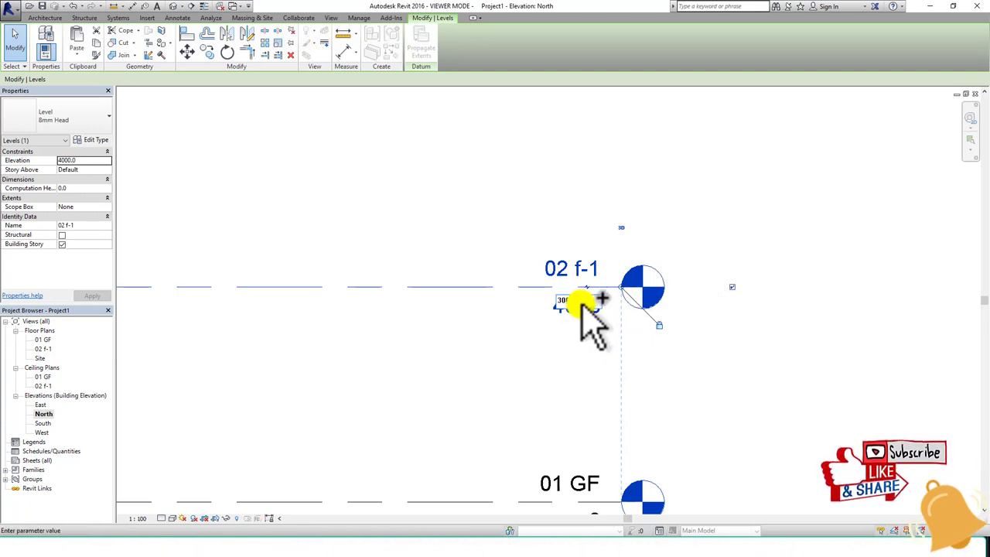
key(Return)
scroll(590, 321, down, 1)
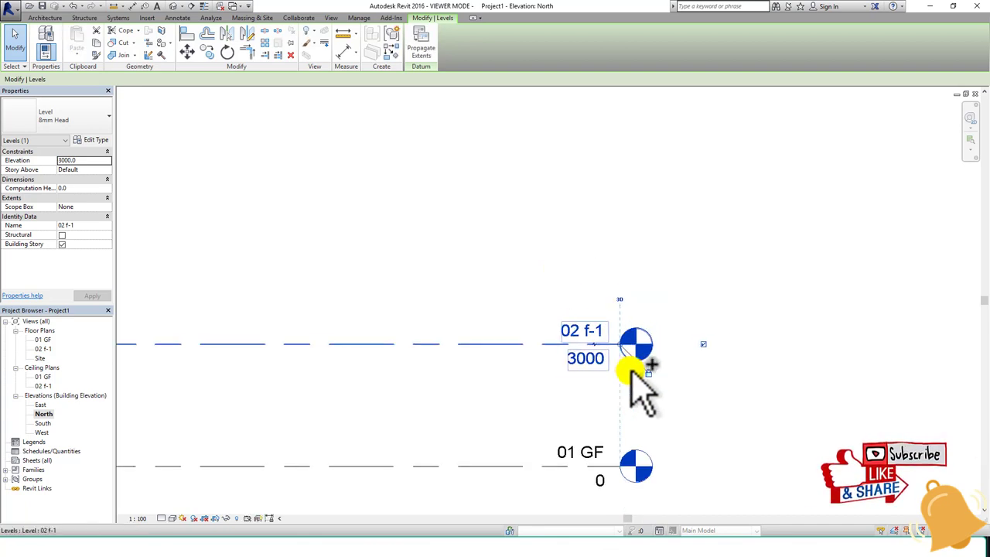
middle_drag(365, 431, 541, 376)
scroll(545, 387, down, 2)
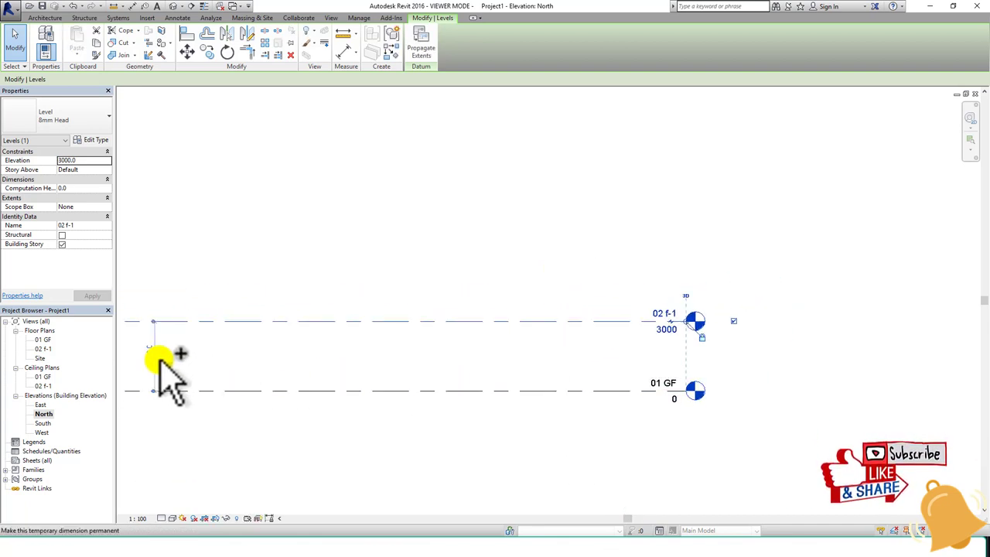
scroll(719, 296, up, 1)
scroll(719, 294, up, 1)
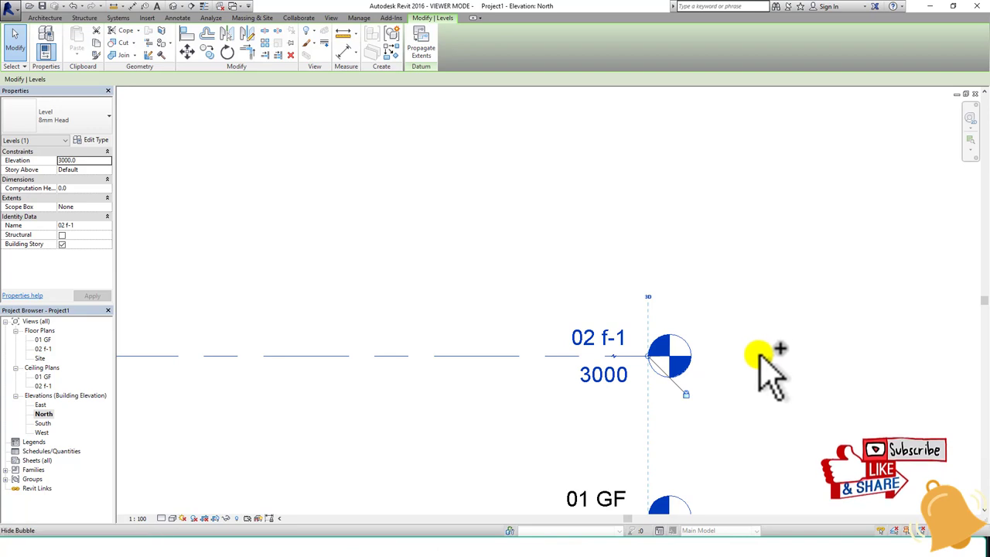
click(760, 358)
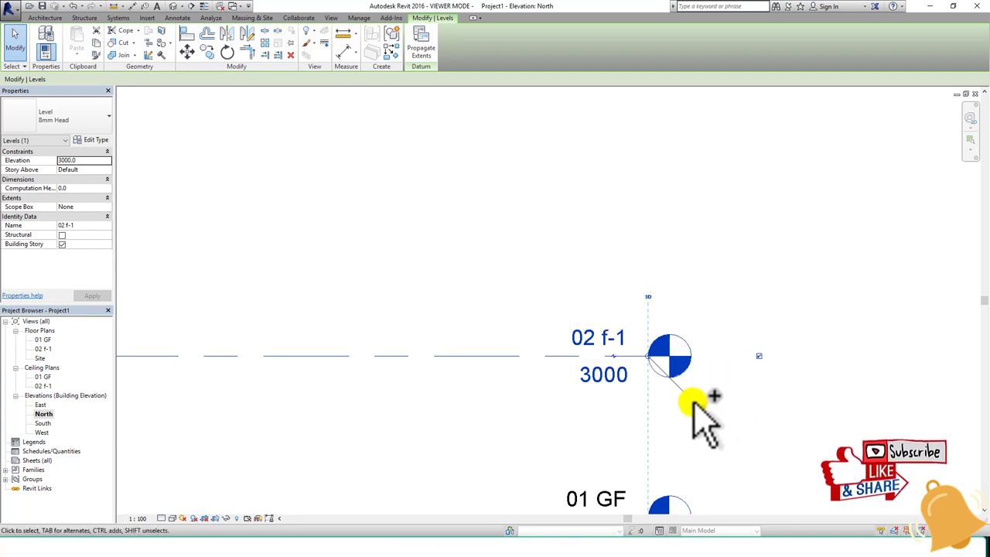
scroll(390, 404, down, 2)
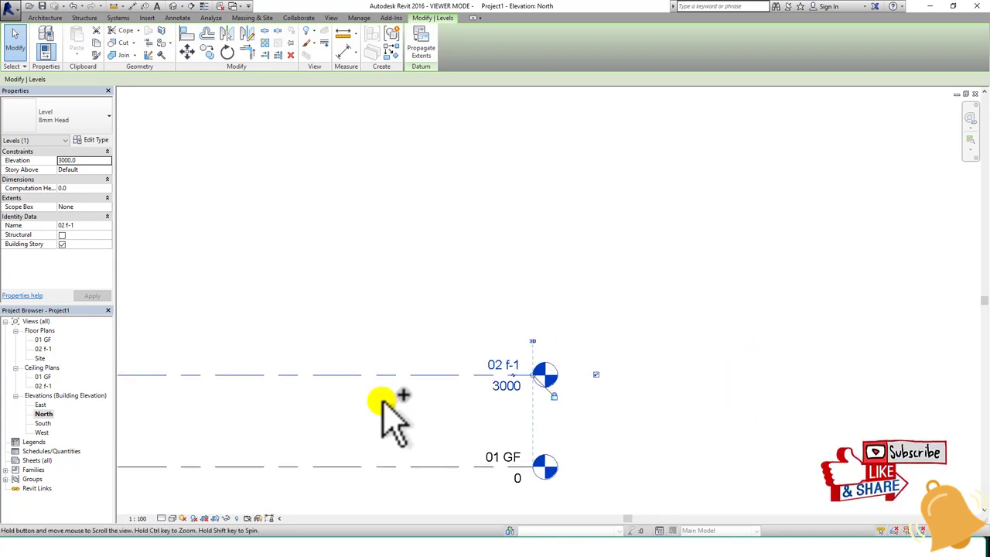
Zoom to fit the elevation and show a bubble at the level's left end.
key(z)
key(f)
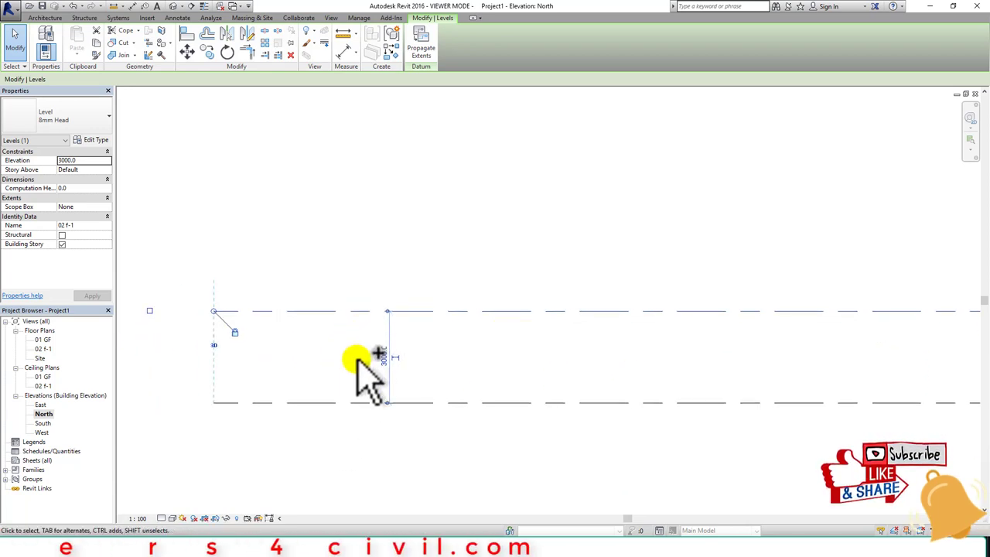
middle_drag(422, 386, 391, 355)
middle_drag(681, 327, 762, 353)
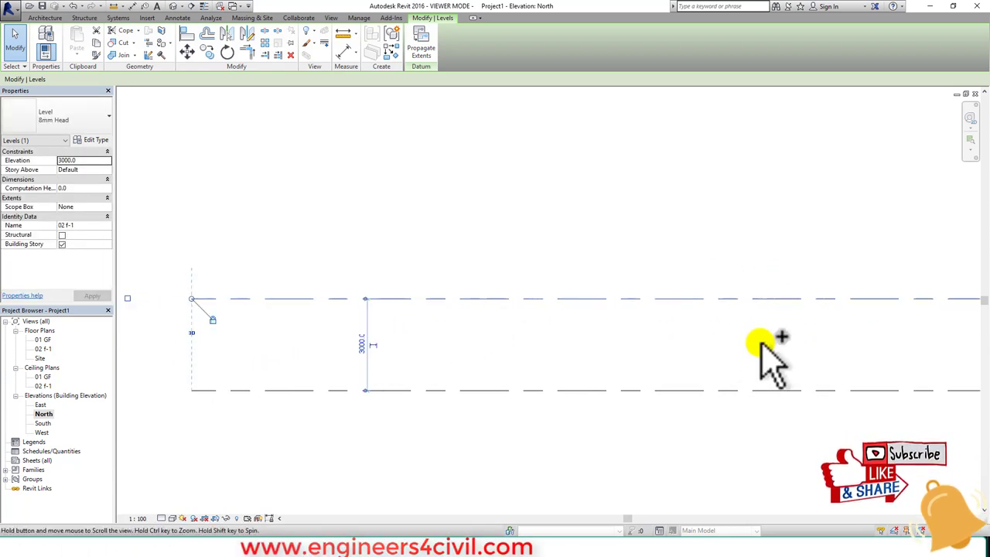
click(195, 292)
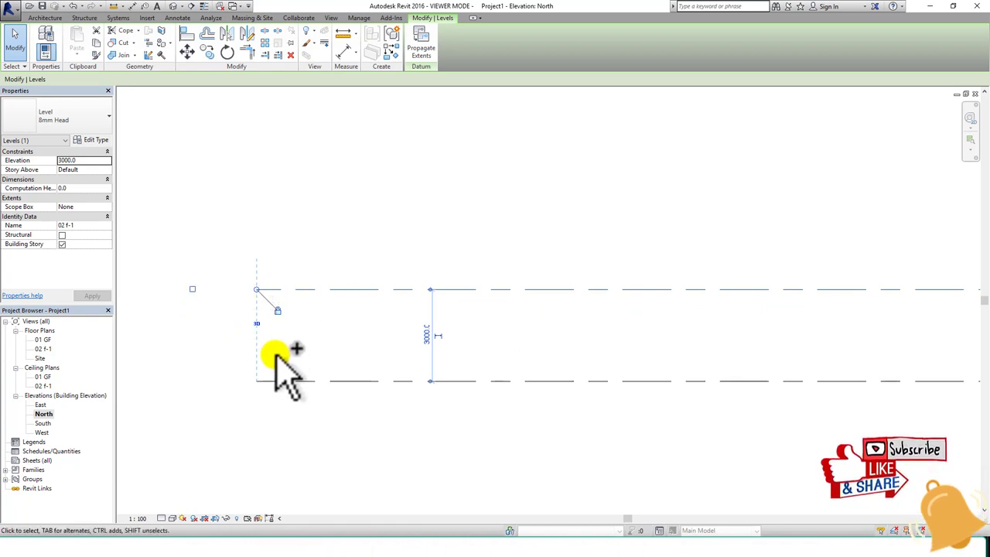
drag(210, 380, 295, 417)
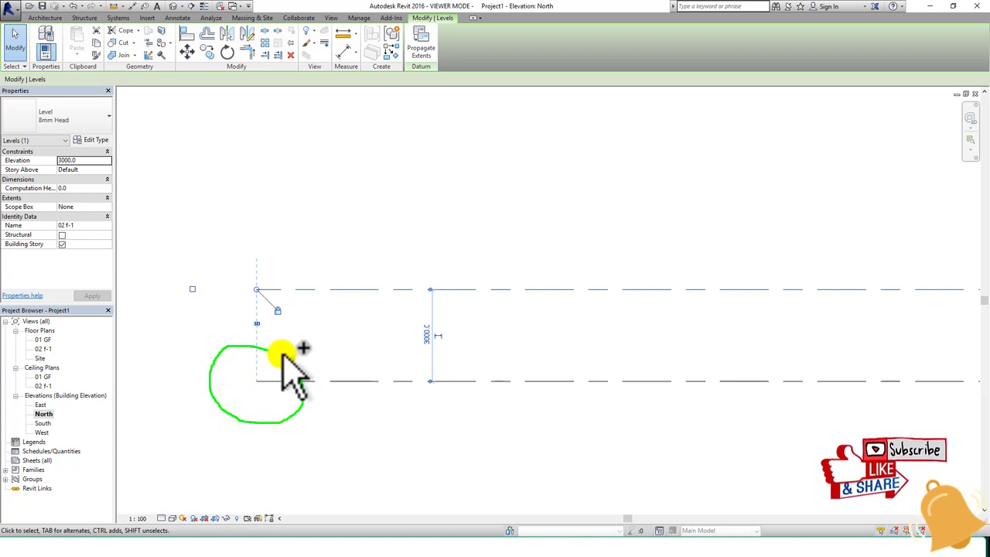
drag(287, 265, 291, 333)
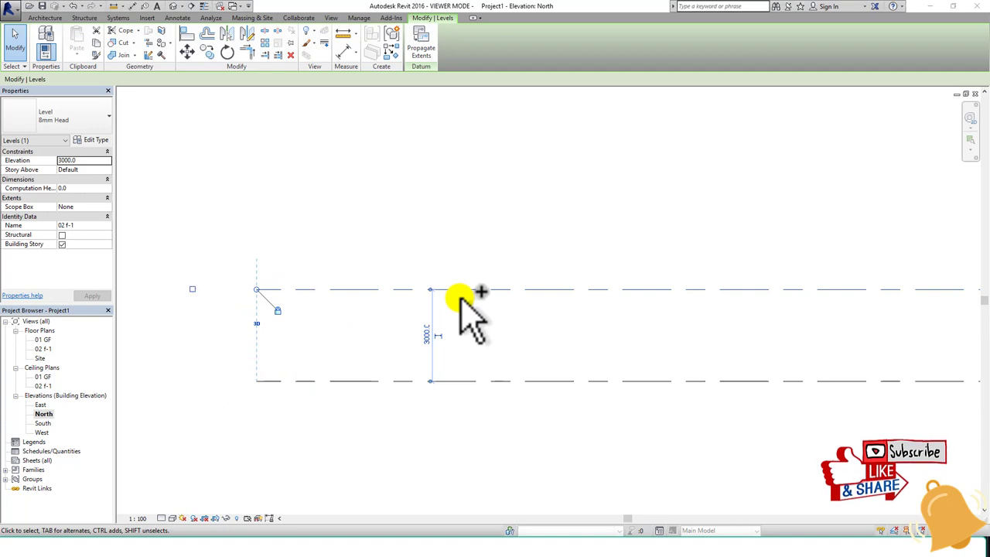
Drag the aligned right ends of 02 f-1 and 01 GF leftward together.
scroll(278, 313, down, 2)
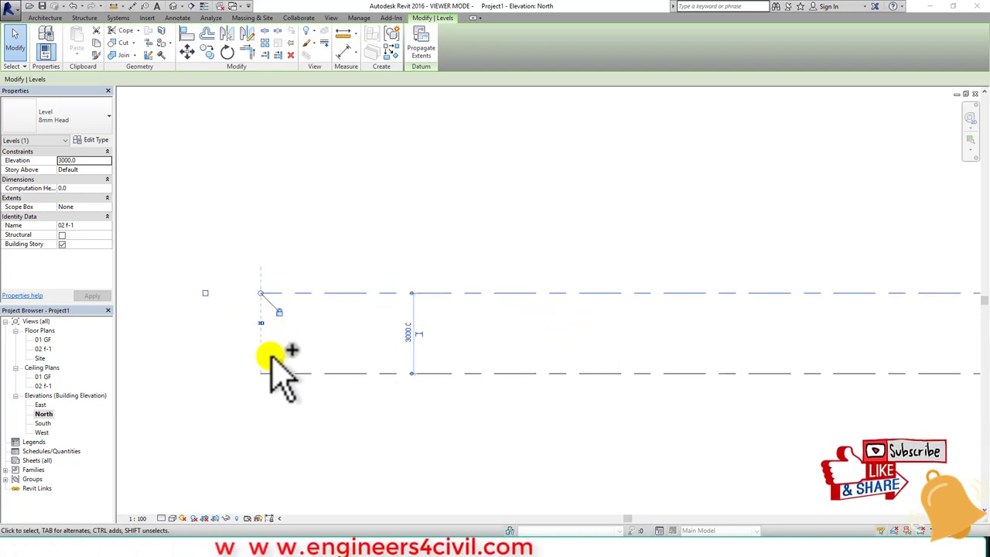
scroll(561, 340, down, 2)
middle_drag(785, 329, 525, 300)
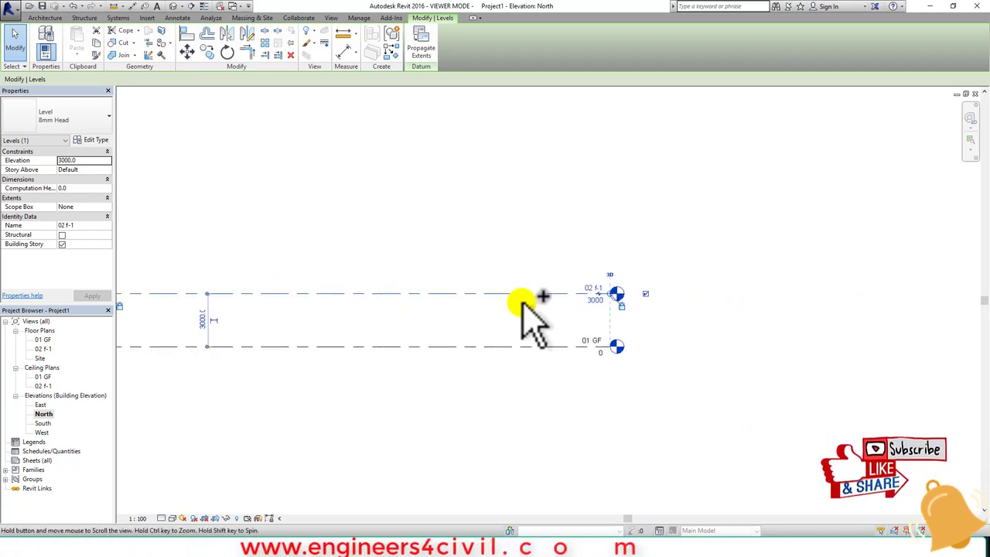
scroll(565, 306, up, 2)
scroll(586, 303, up, 2)
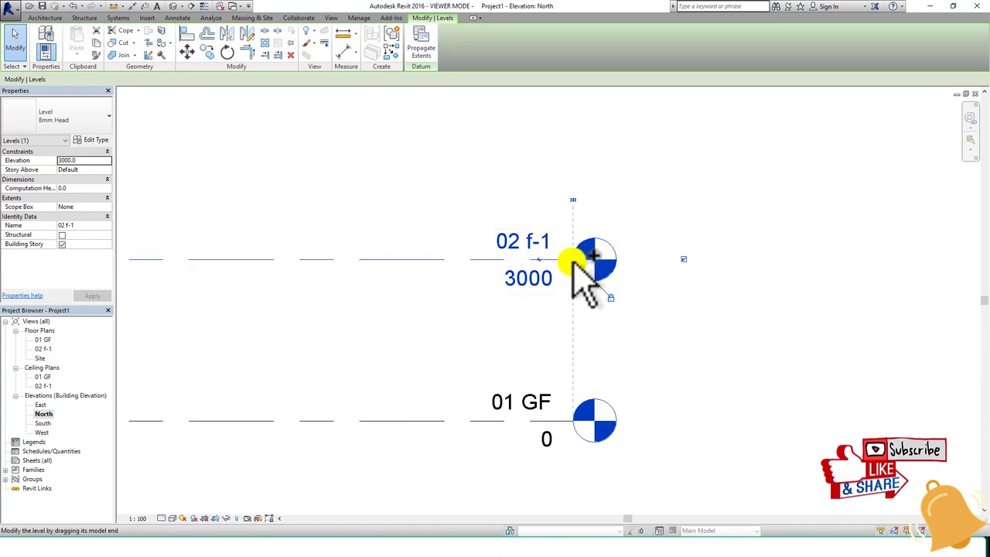
drag(573, 260, 455, 263)
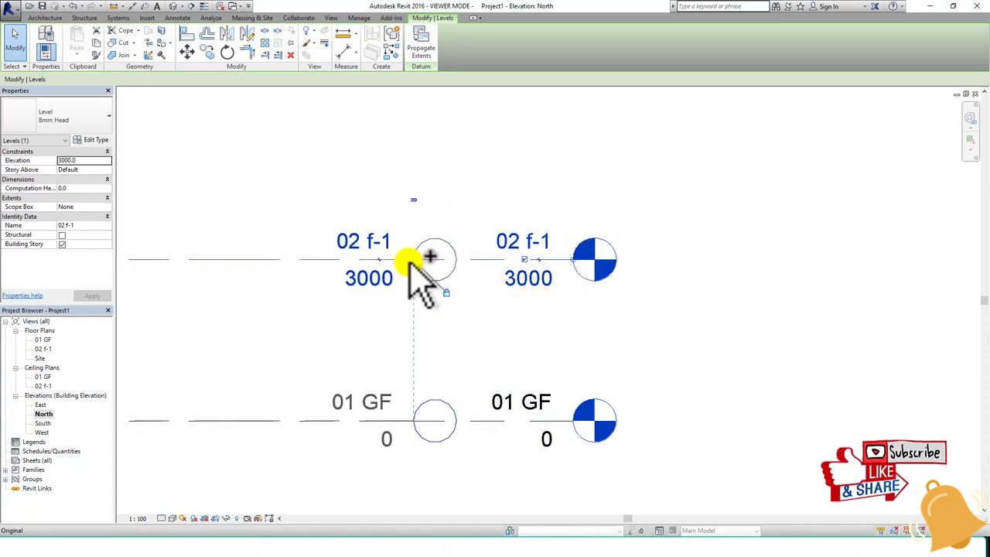
drag(455, 261, 335, 265)
scroll(336, 265, down, 2)
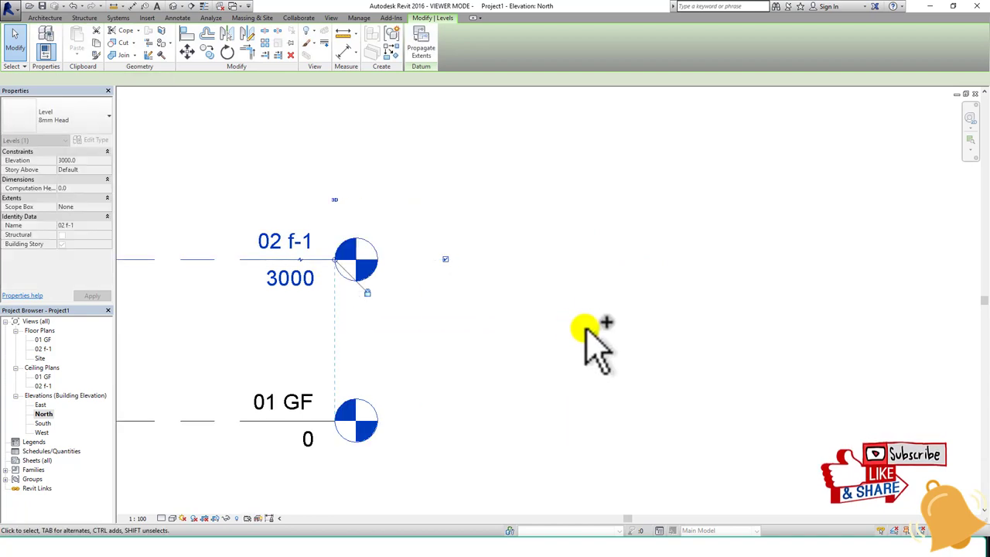
scroll(580, 348, down, 1)
scroll(464, 333, down, 1)
middle_drag(356, 317, 488, 313)
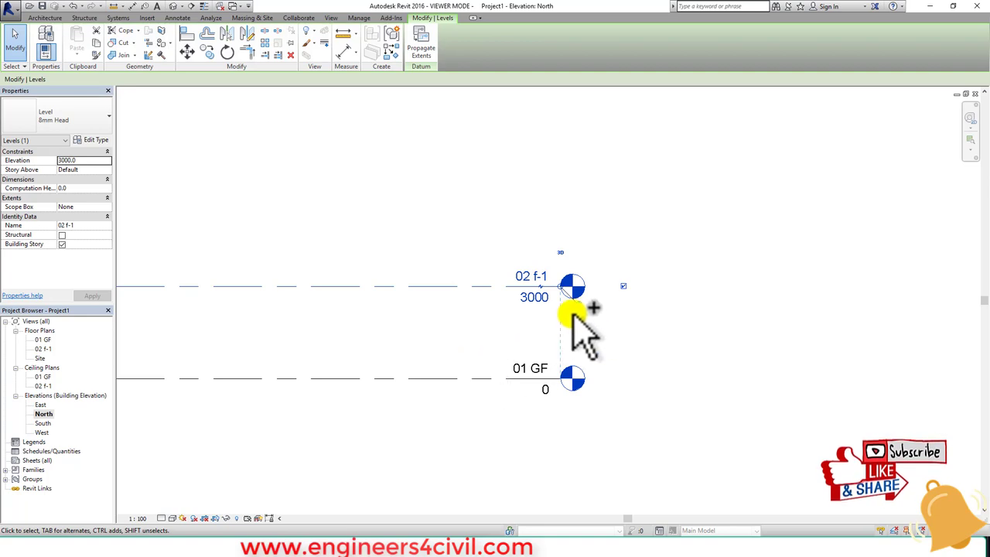
Realign 02 f-1's level end directly above the 01 GF head, then deselect it.
scroll(549, 293, up, 2)
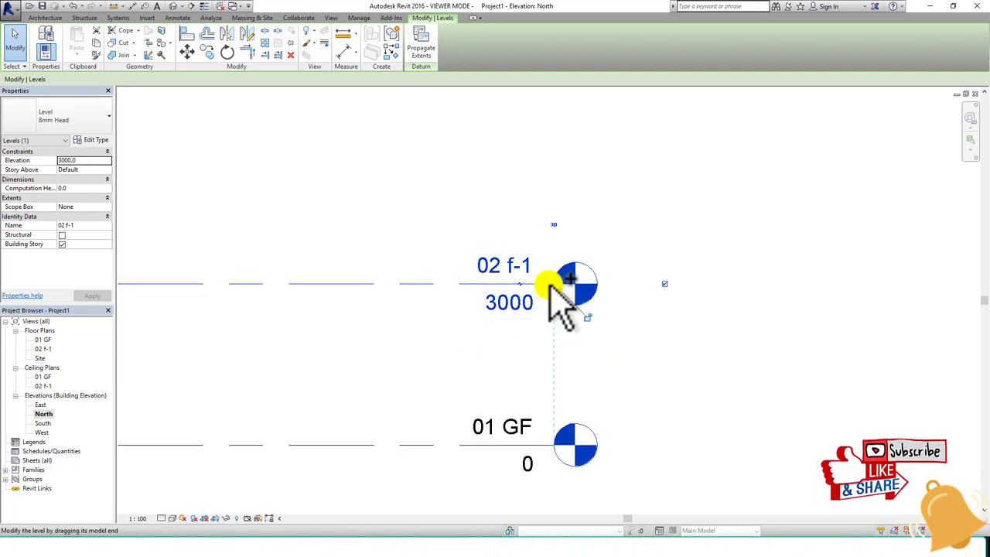
drag(554, 289, 455, 294)
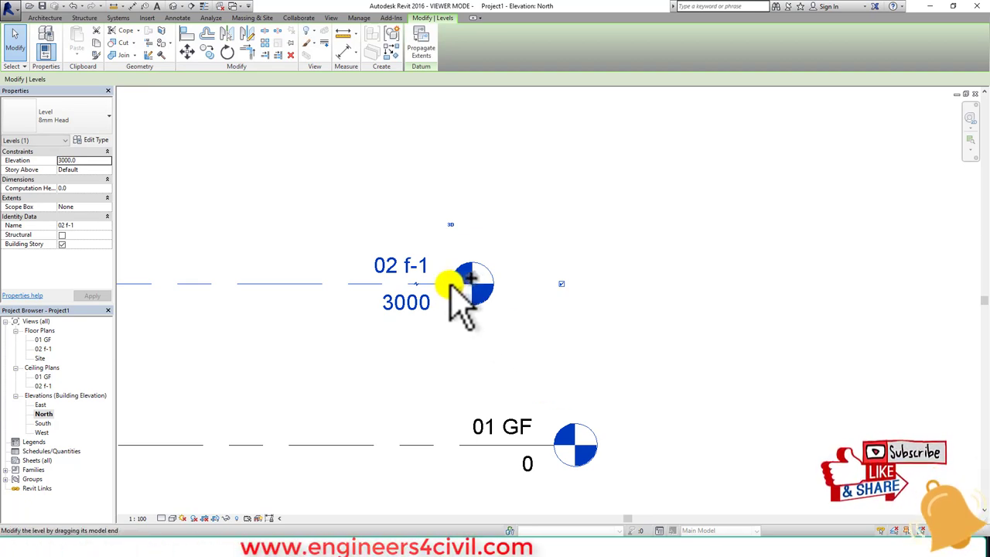
drag(452, 286, 555, 292)
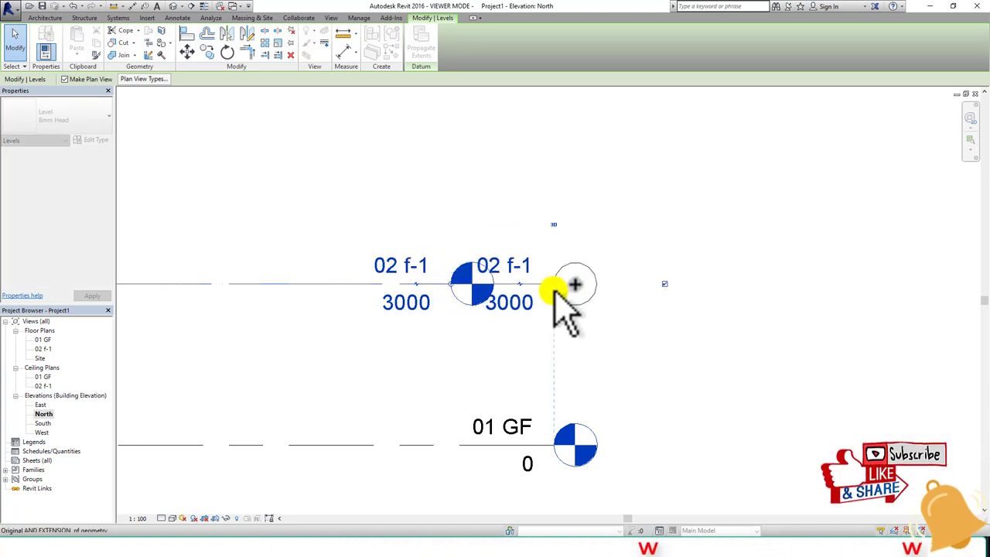
drag(554, 292, 553, 286)
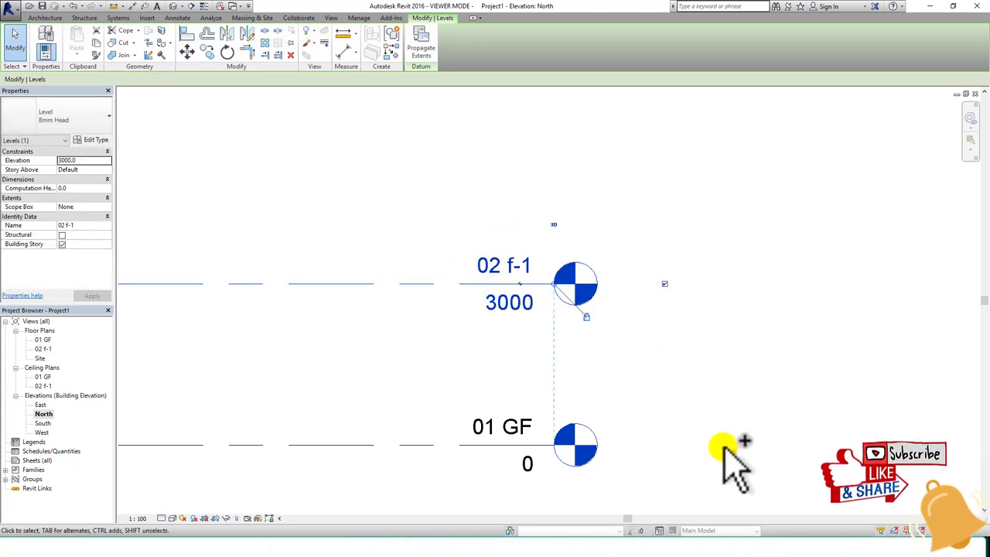
scroll(734, 452, down, 3)
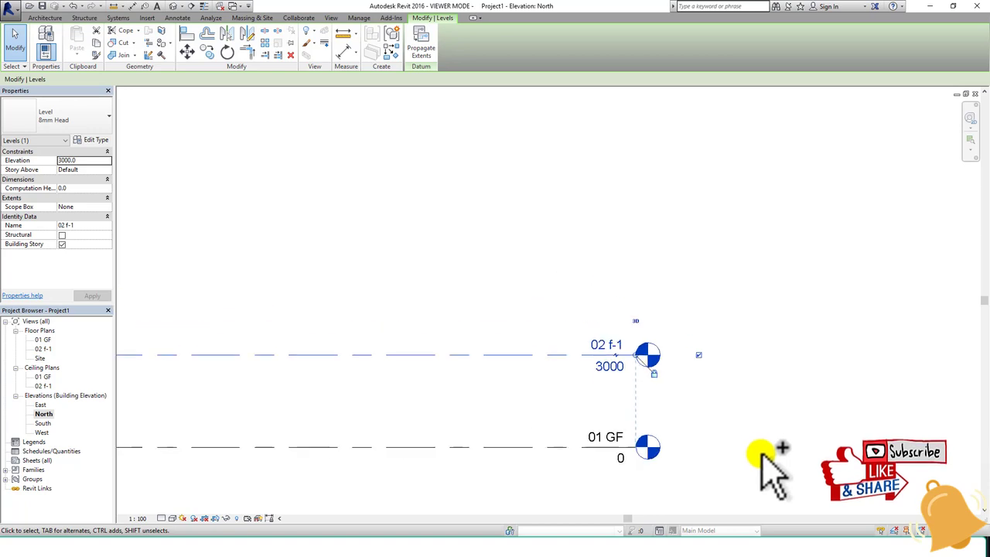
click(777, 453)
scroll(433, 410, down, 1)
Move 02 f-1's level head from the right end to the left end.
middle_drag(325, 421, 528, 371)
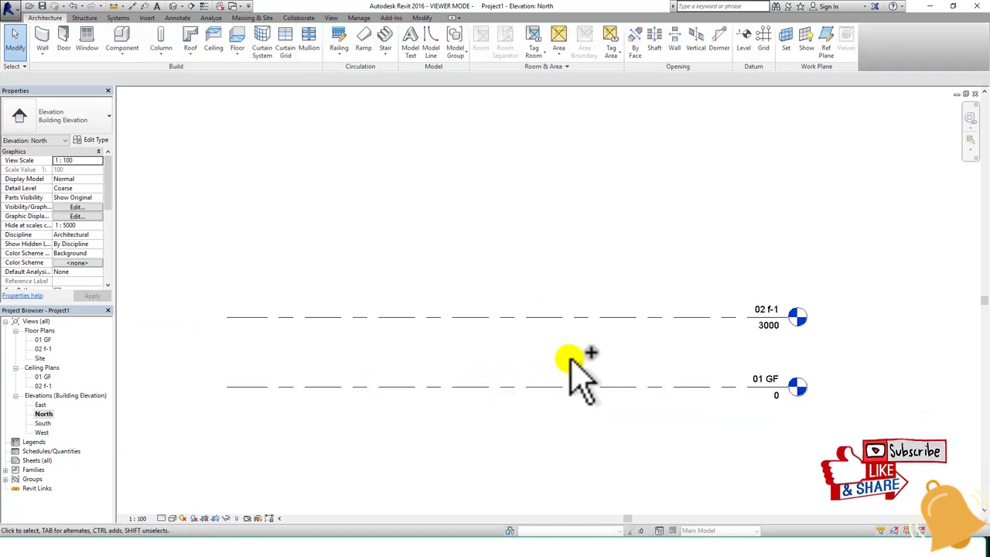
click(262, 316)
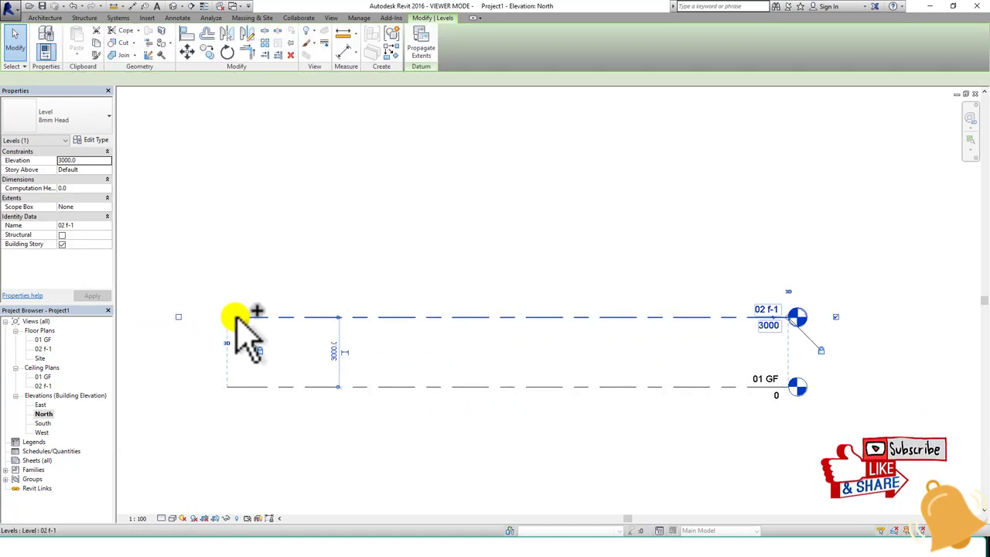
click(181, 316)
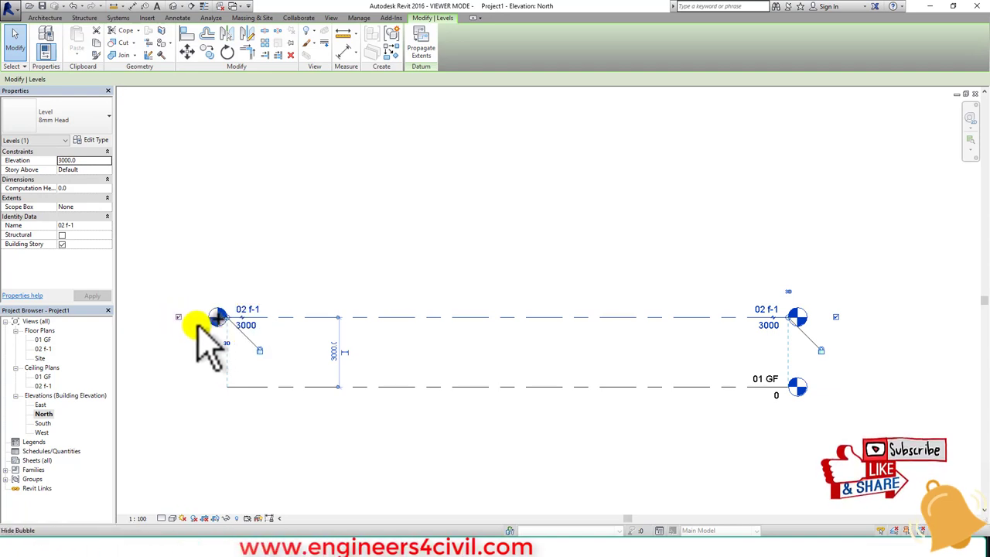
click(453, 349)
click(748, 316)
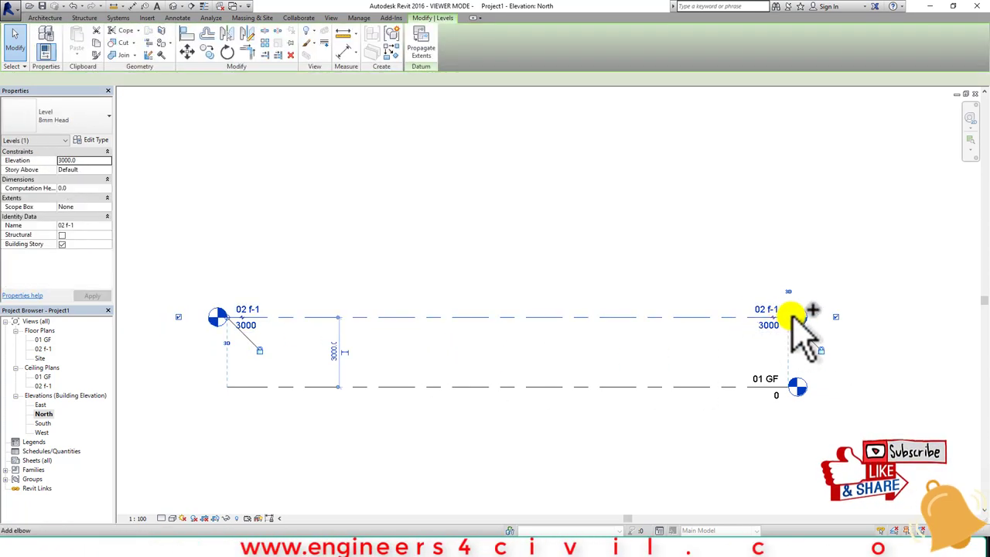
click(835, 316)
click(872, 386)
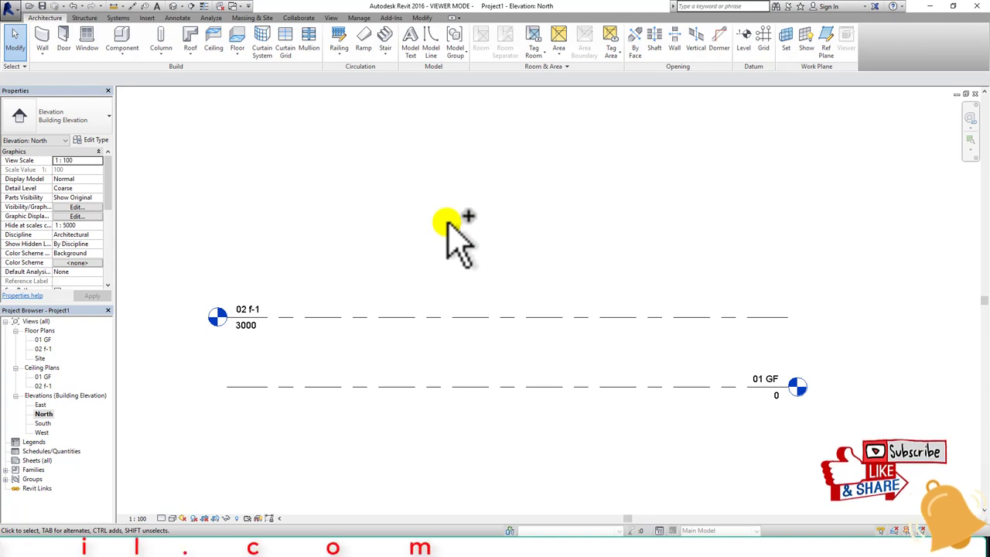
click(358, 17)
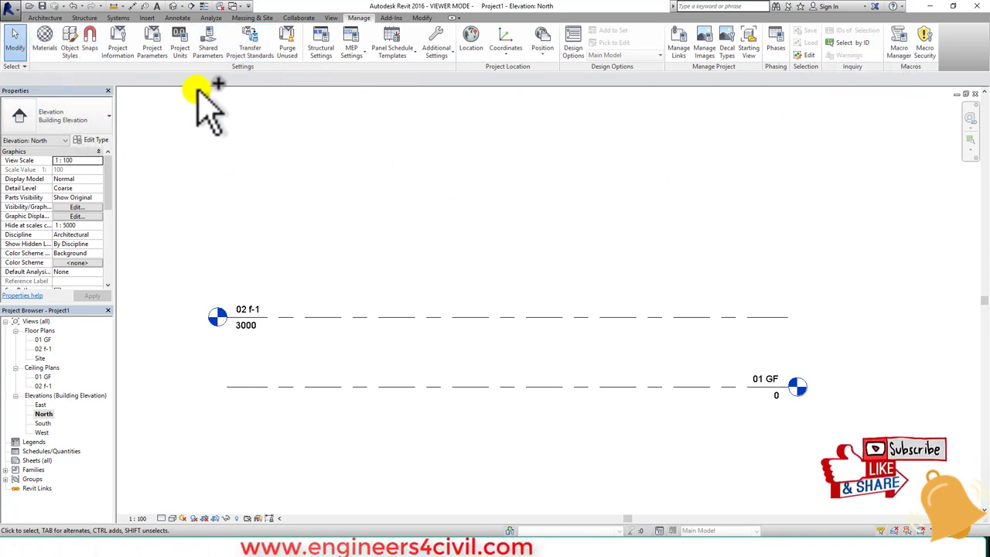
click(179, 38)
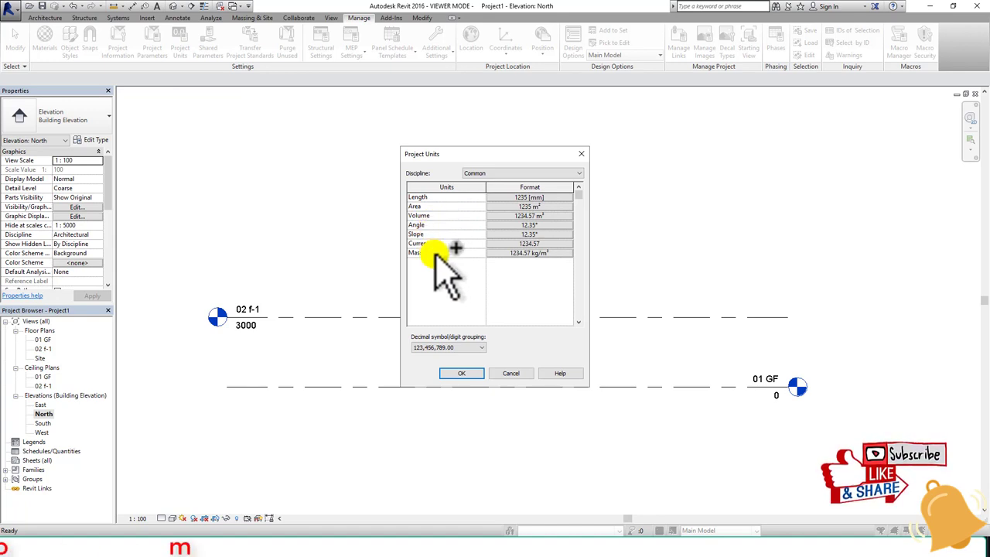
click(514, 374)
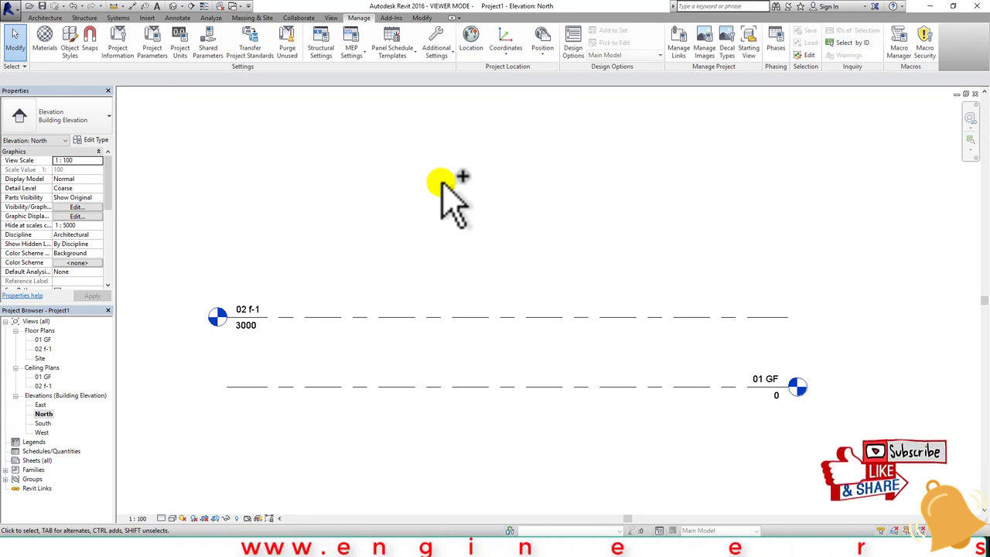
key(n)
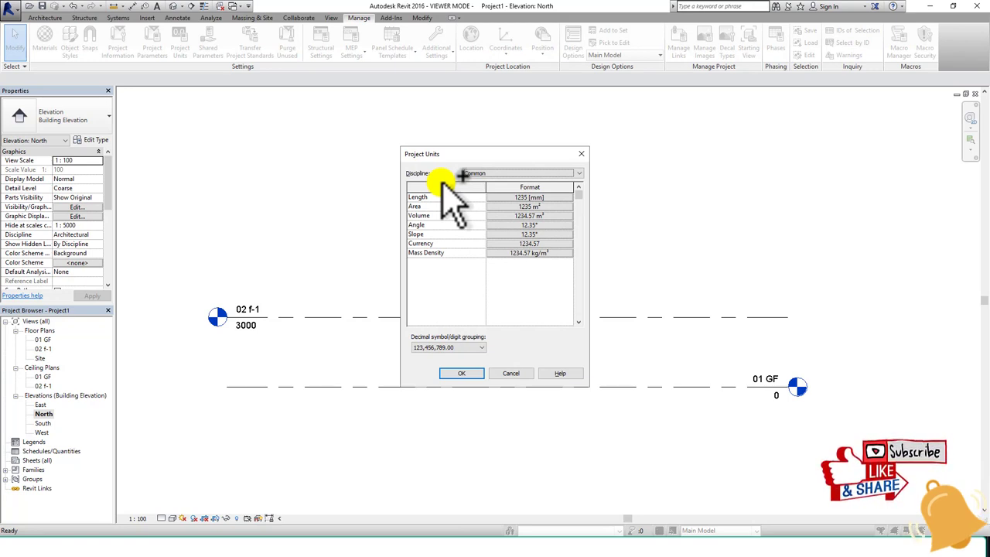
click(556, 197)
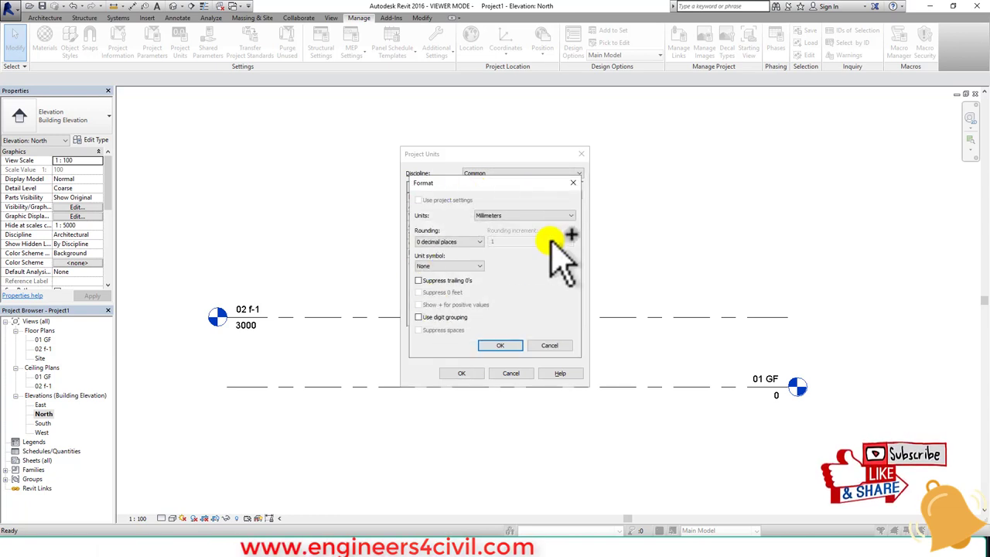
click(480, 240)
click(483, 246)
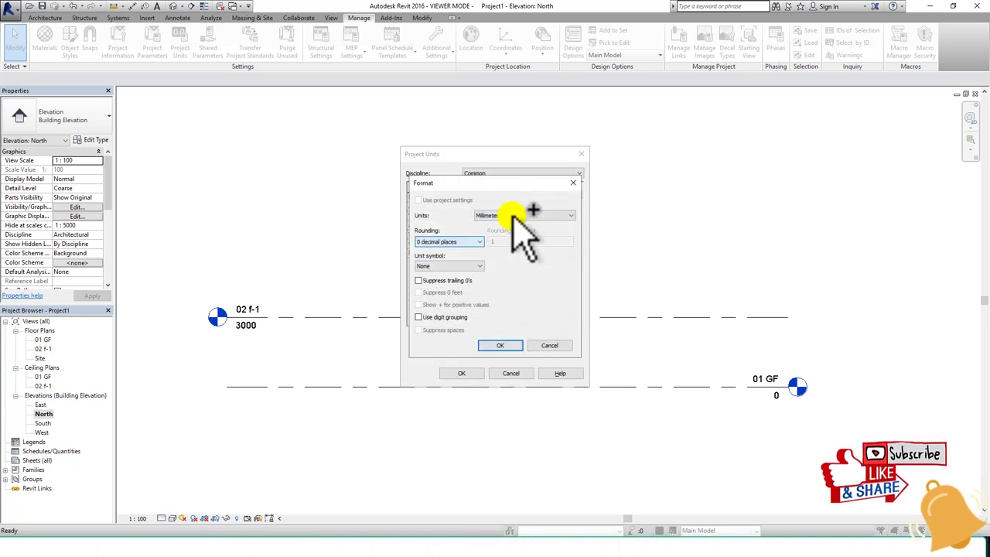
click(513, 214)
click(514, 214)
click(504, 345)
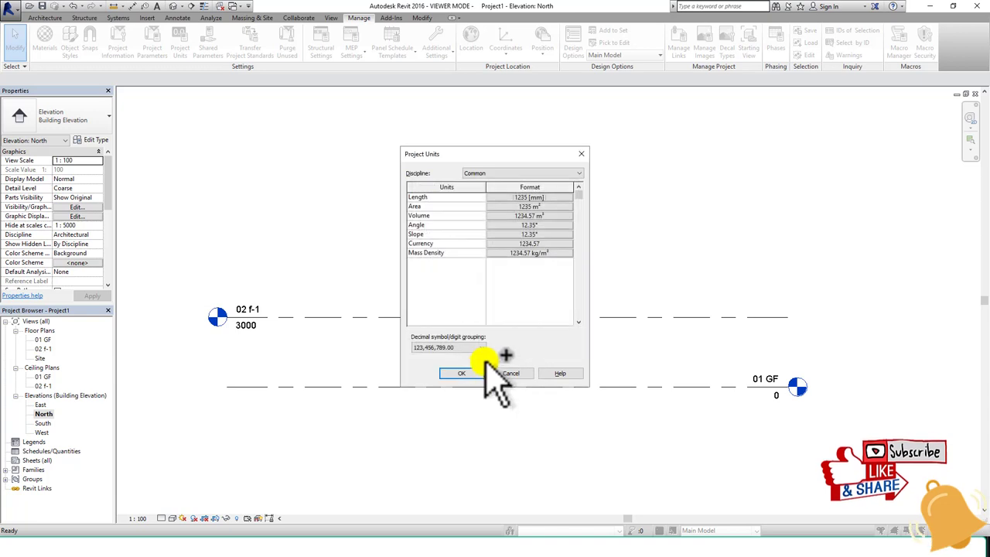
click(465, 374)
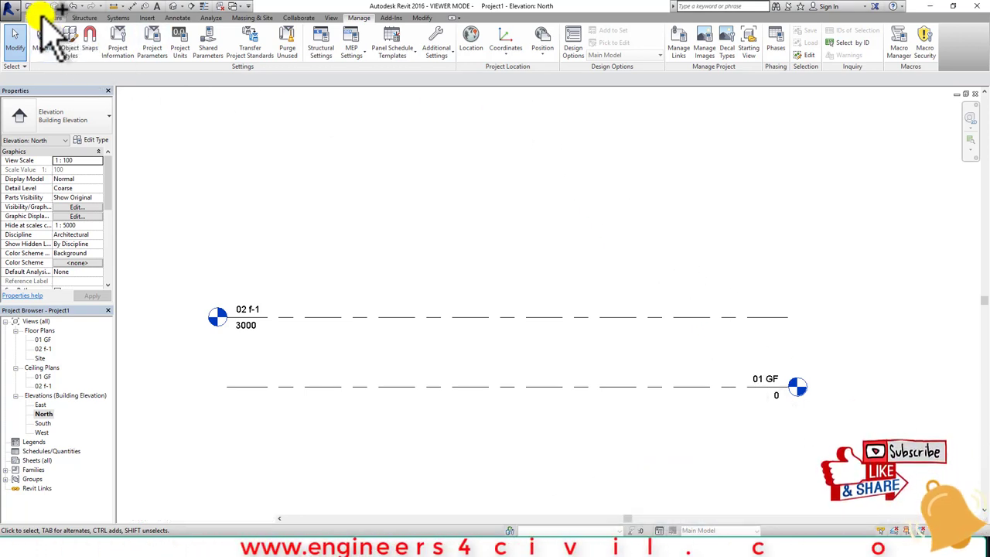
Draw new level 02 f-2 at 6000, 3000 above 02 f-1, and select it.
click(45, 17)
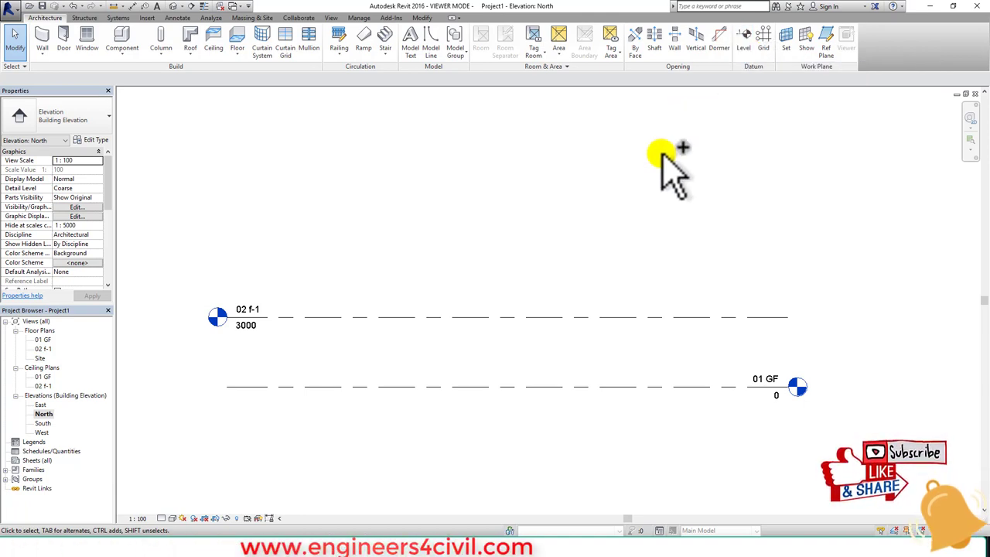
key(l)
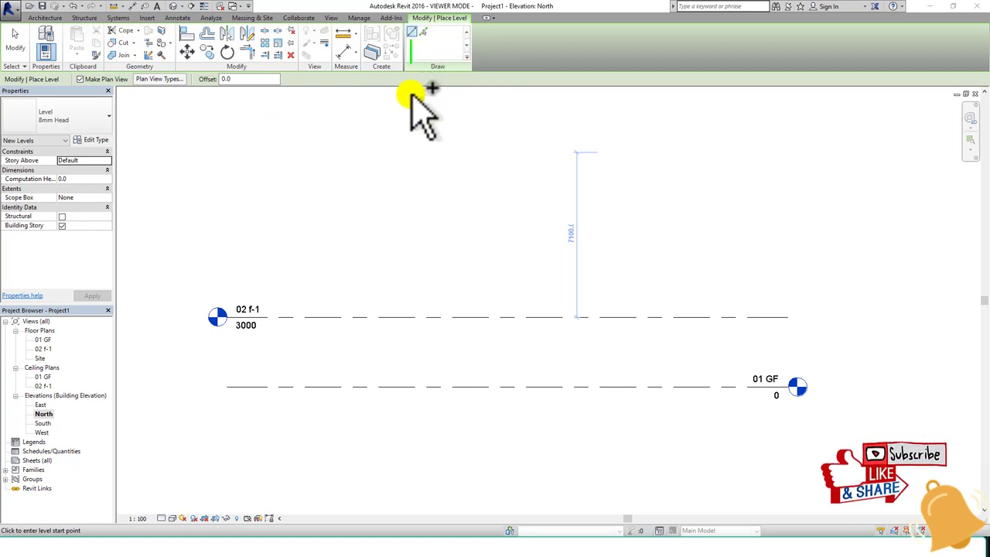
mouse_move(409, 39)
mouse_down()
mouse_move(409, 175)
mouse_move(435, 136)
mouse_up()
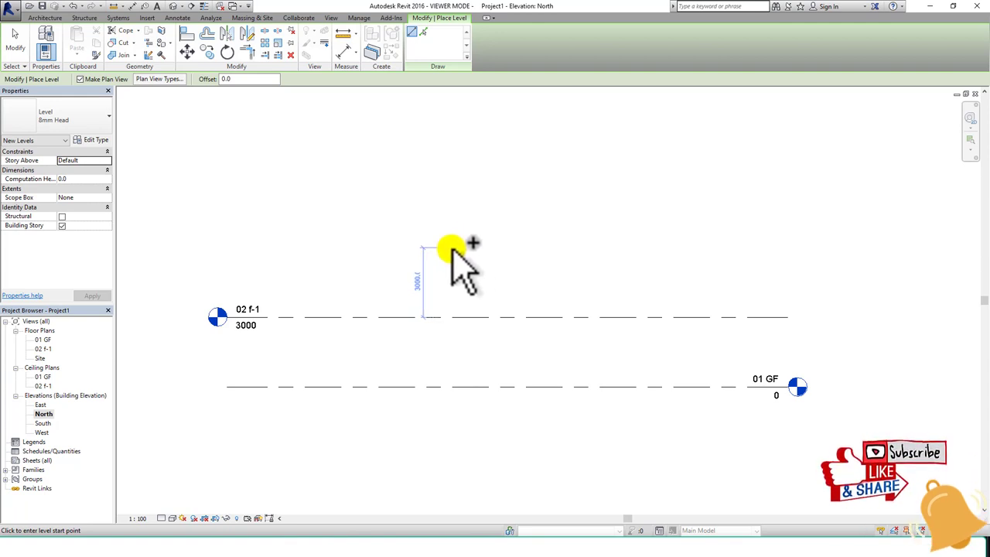
click(452, 248)
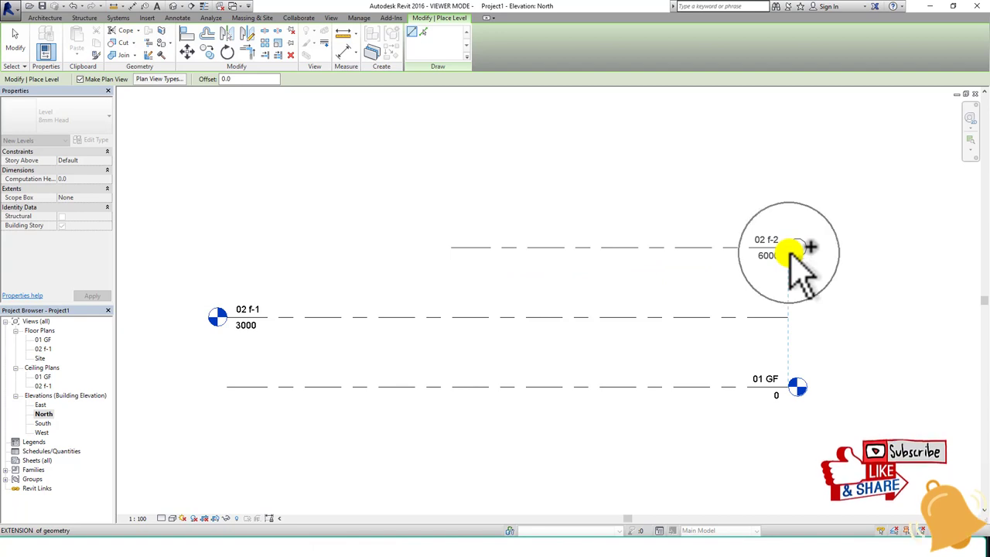
click(793, 249)
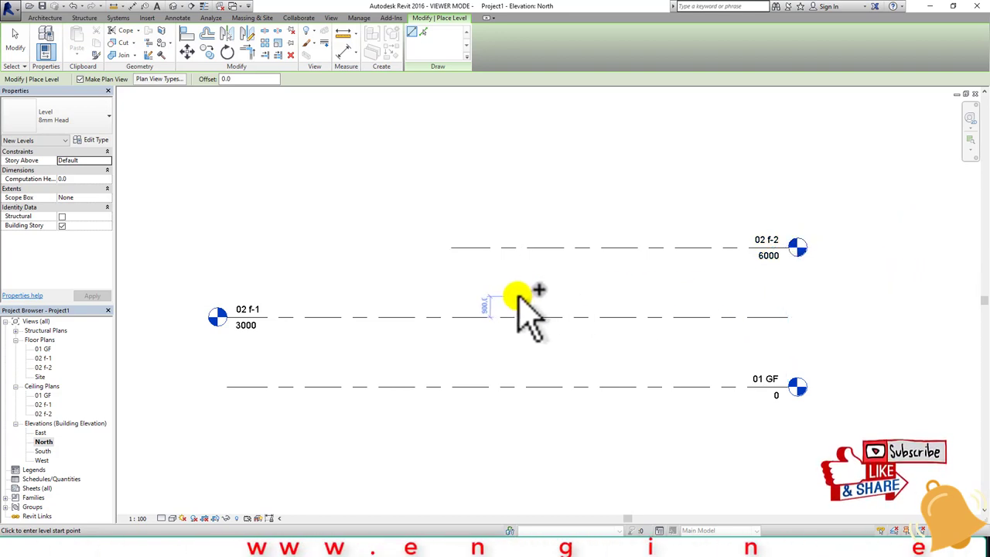
key(Escape)
click(462, 248)
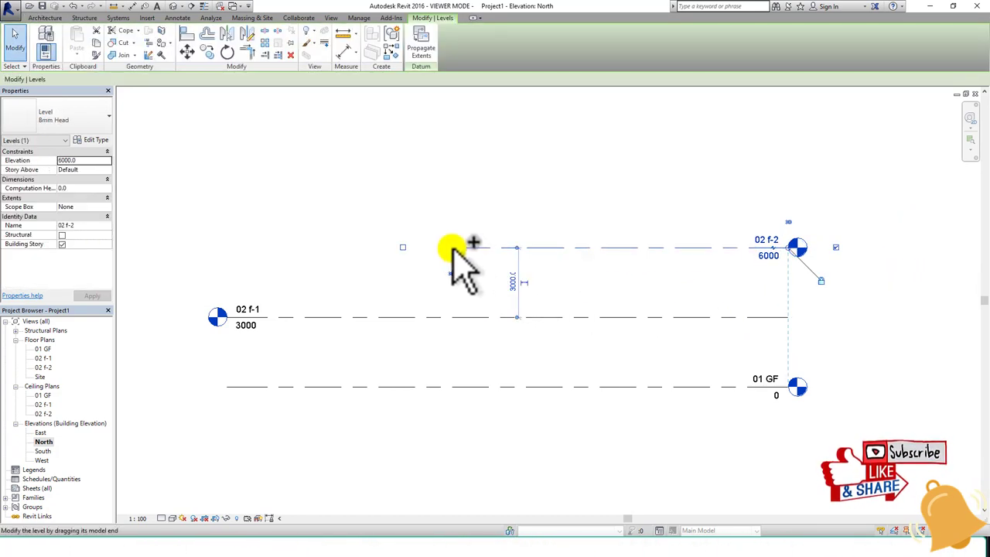
Align 02 f-2's left end with the other levels and add level 02 f-3 at 9000.
drag(446, 248, 232, 249)
click(778, 298)
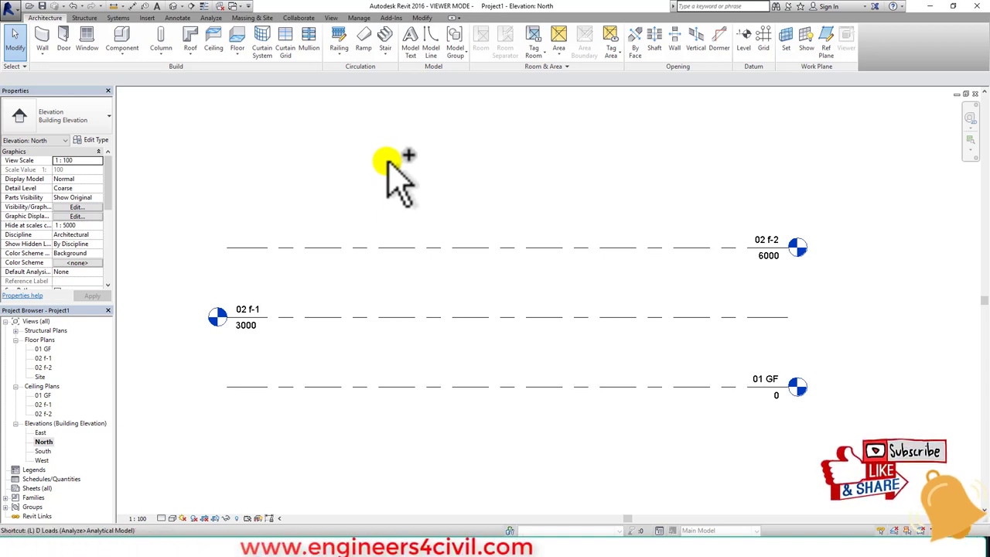
key(l)
key(l)
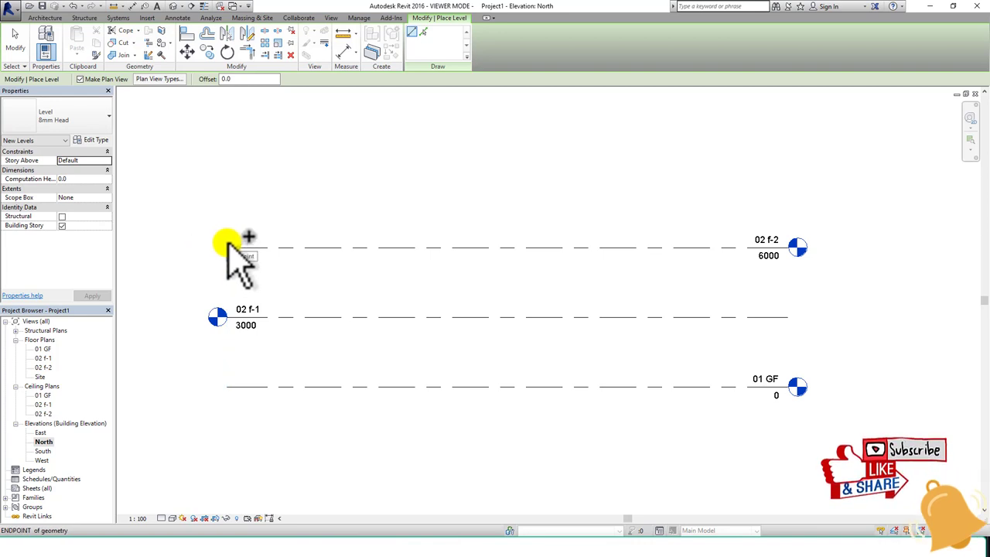
click(226, 179)
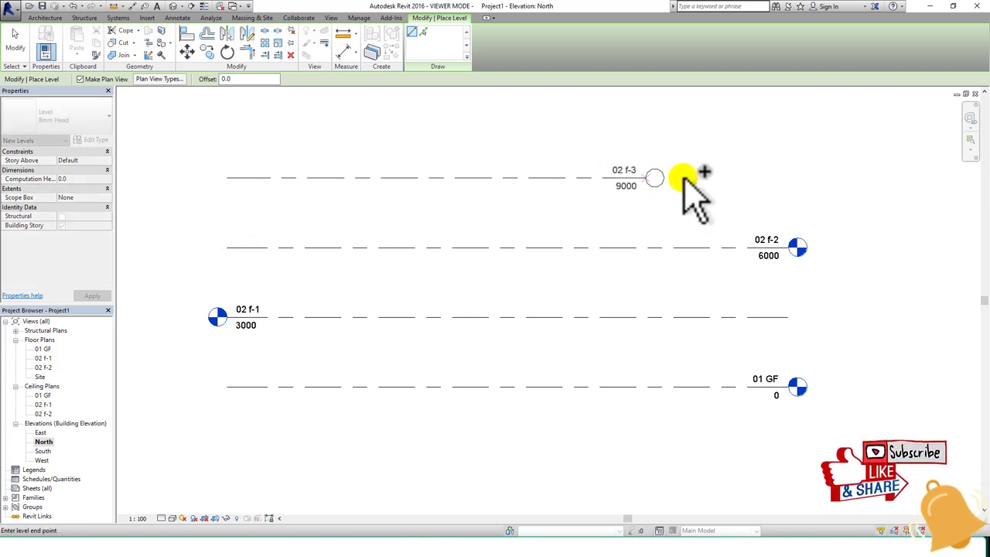
click(789, 179)
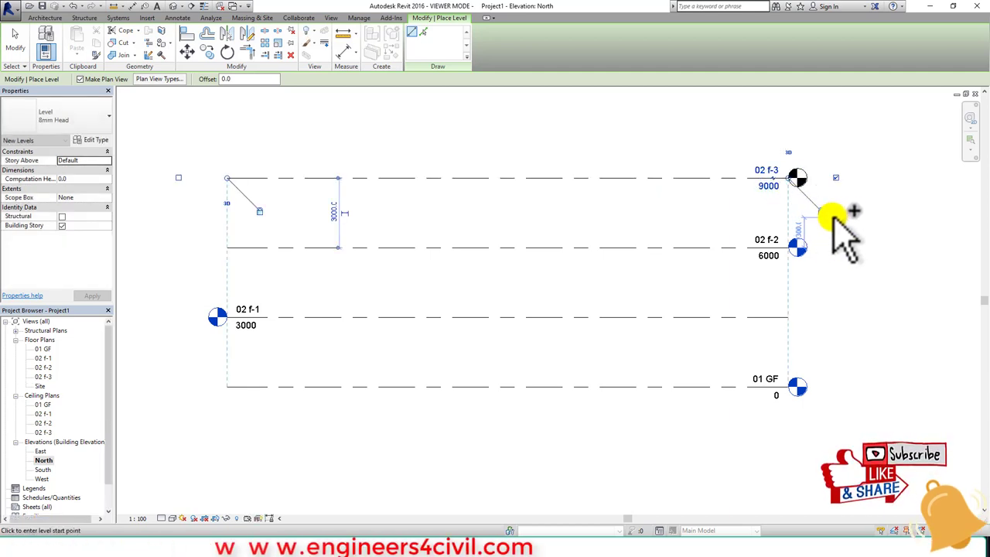
key(Escape)
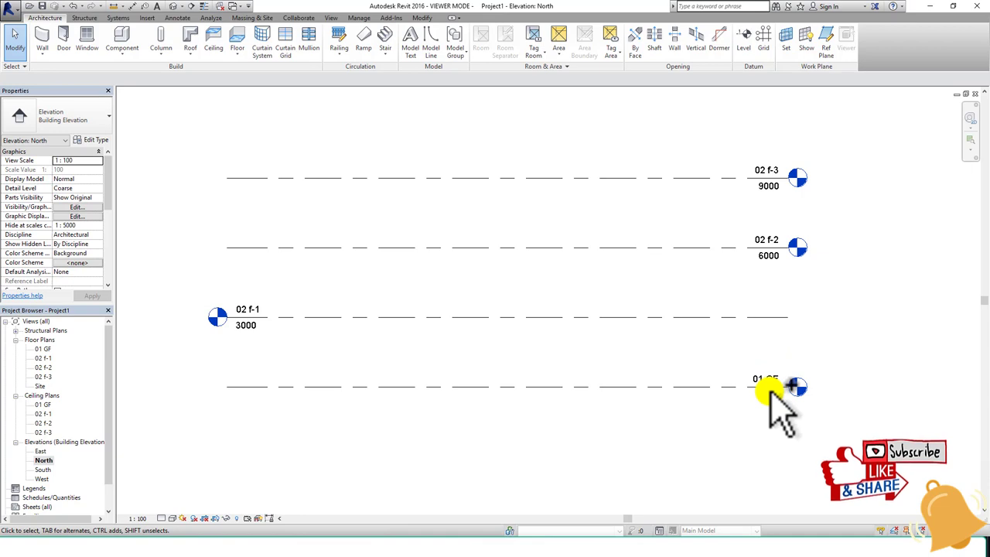
Show level heads at both ends of 02 f-1.
click(788, 317)
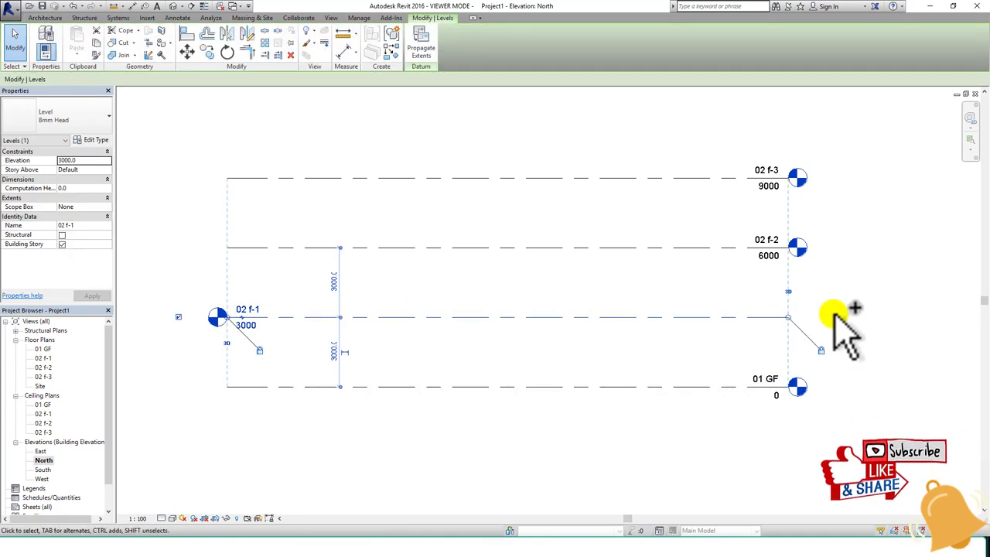
click(835, 315)
click(890, 379)
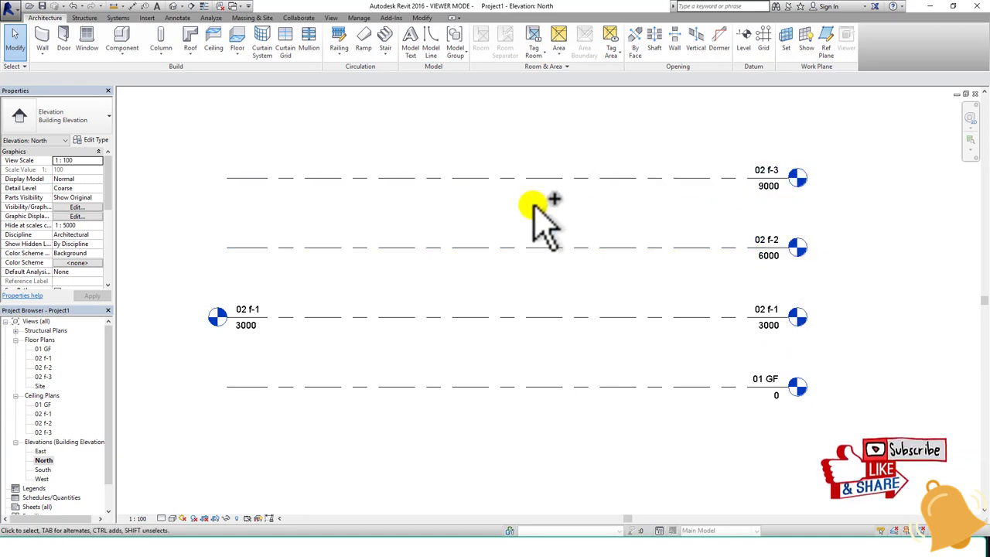
middle_drag(541, 220, 531, 300)
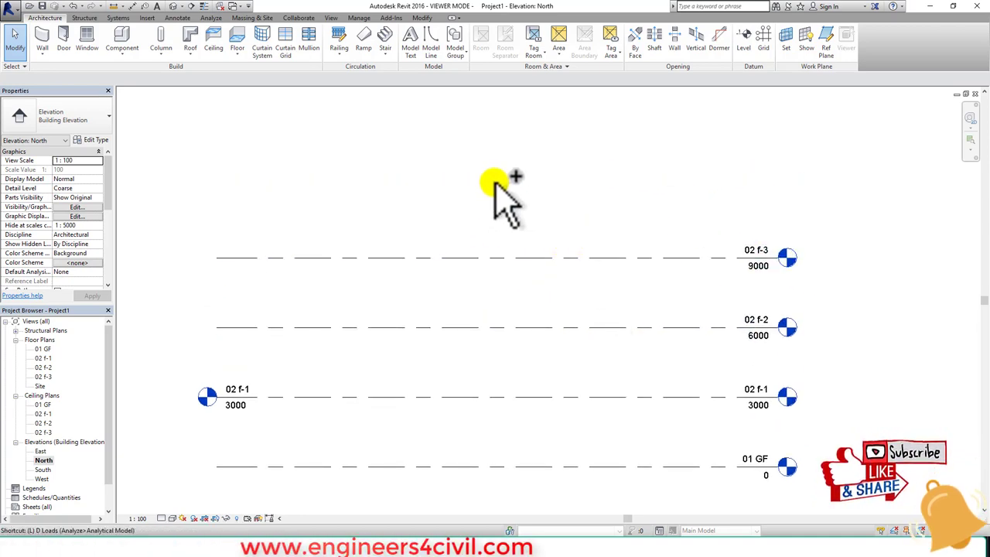
Add levels 02 f-4 and 02 f-5 by picking existing levels with a 3500 offset.
key(l)
key(l)
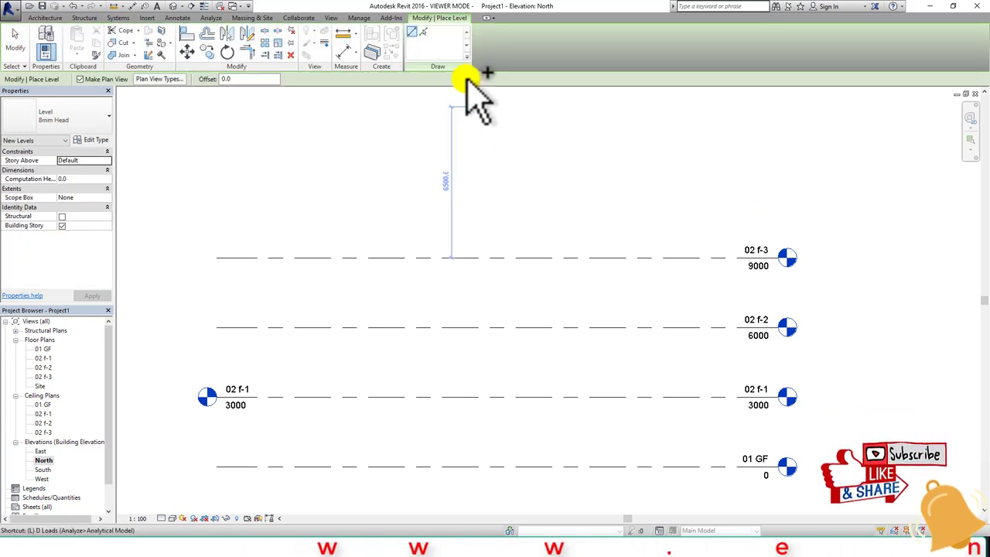
click(424, 32)
click(249, 80)
text(3500)
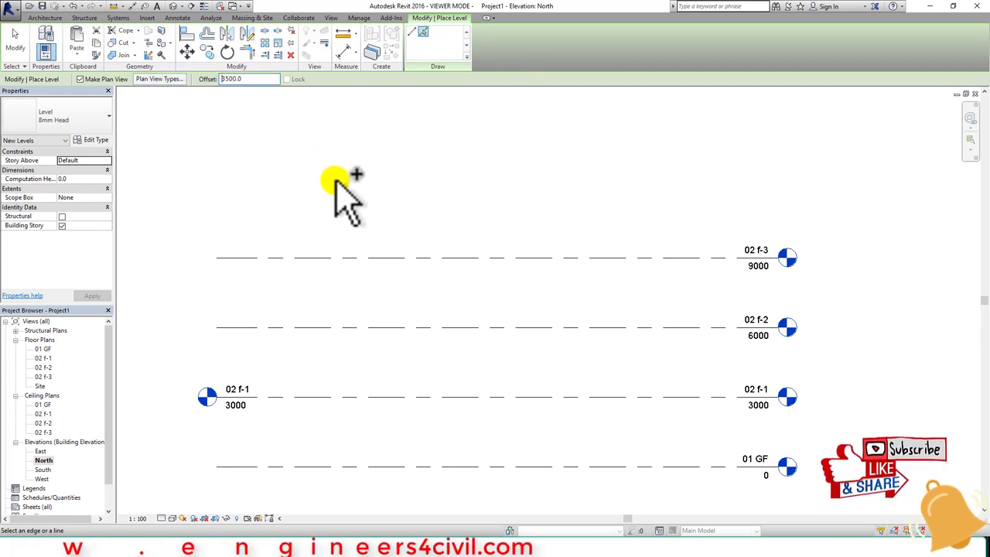
click(392, 258)
click(457, 175)
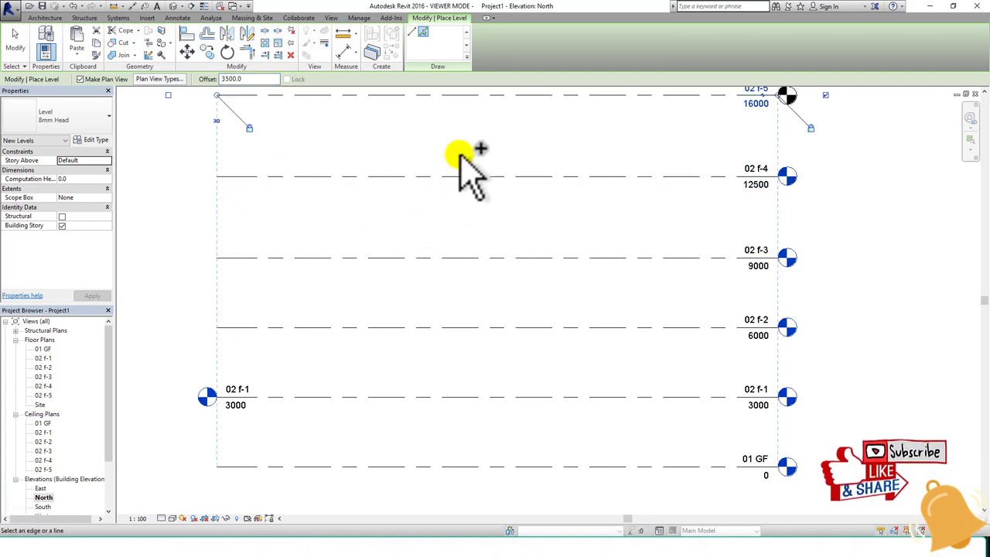
Undo the misplaced extra level along with level 02 f-5.
middle_drag(460, 151, 468, 263)
click(471, 210)
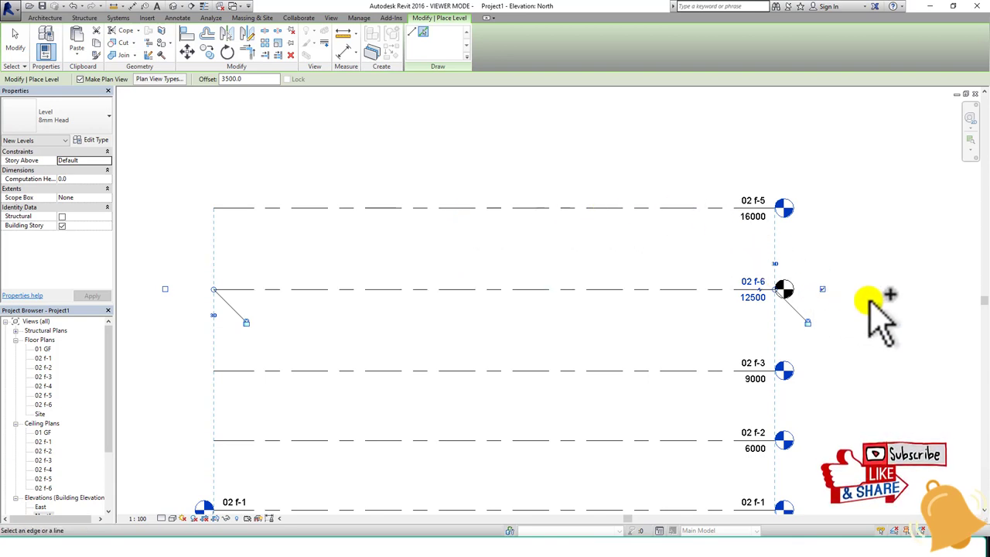
key(ctrl+z)
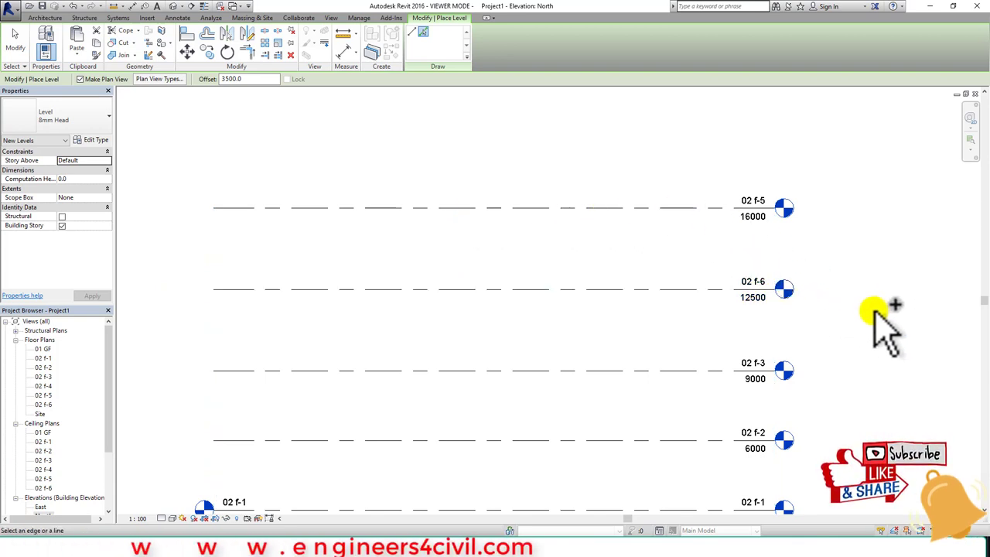
key(ctrl+z)
Re-add 02 f-5, 02 f-6 and 02 f-7 at 16000, 19500 and 23000, then zoom out to show all levels.
key(l)
key(l)
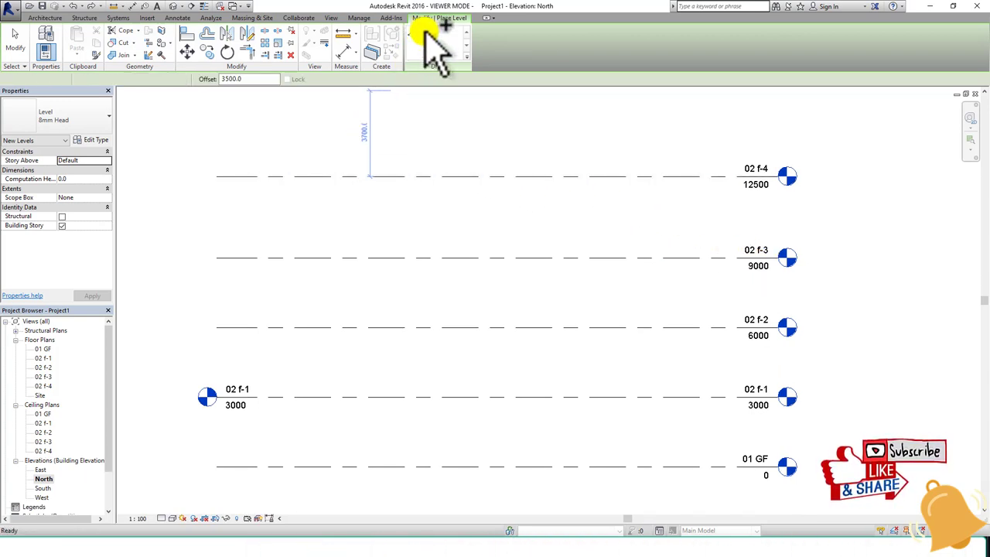
click(383, 172)
middle_drag(428, 150, 413, 276)
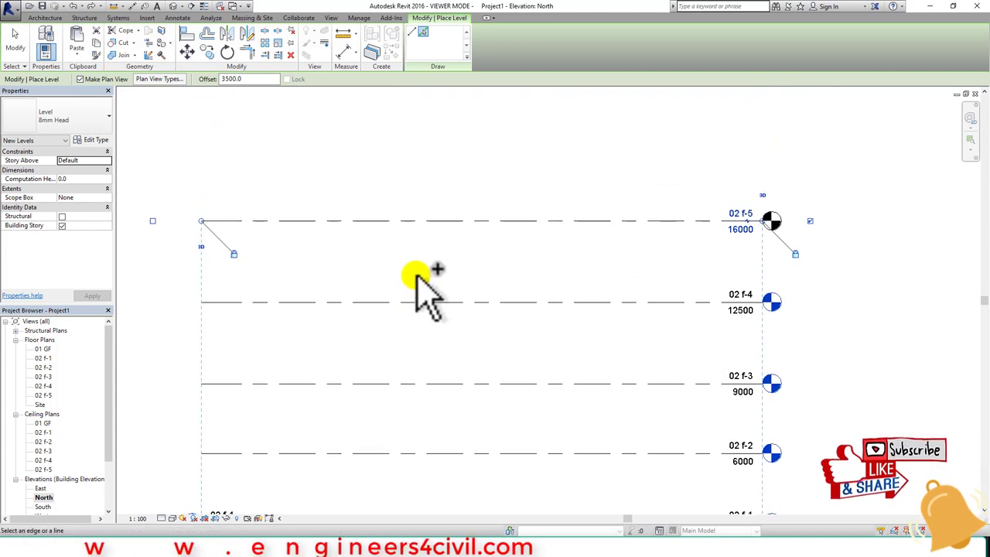
click(408, 221)
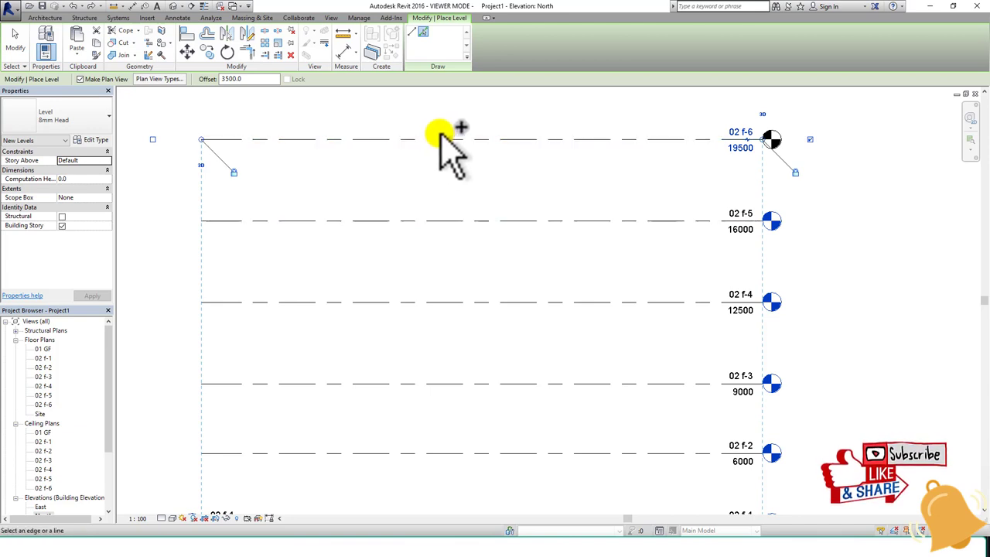
middle_drag(442, 137, 430, 204)
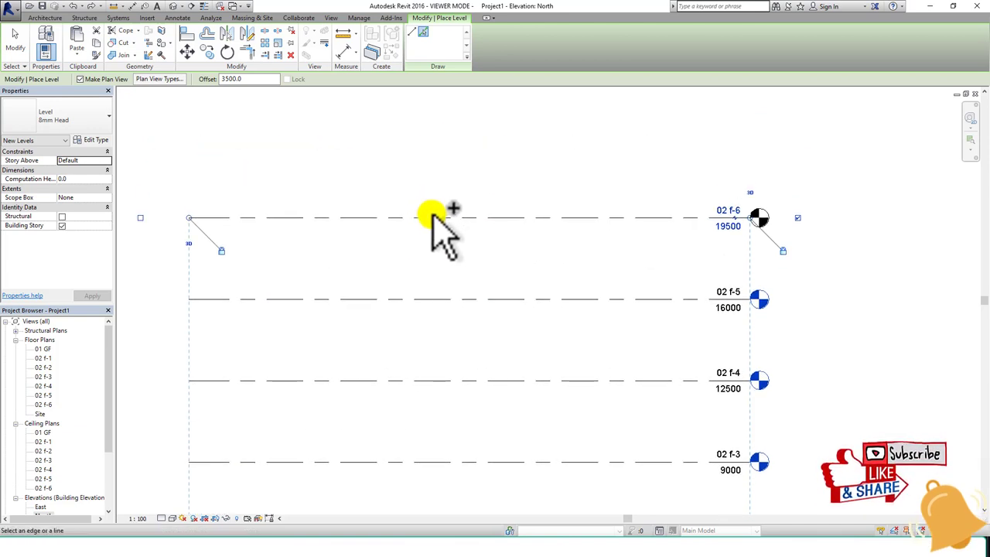
click(435, 218)
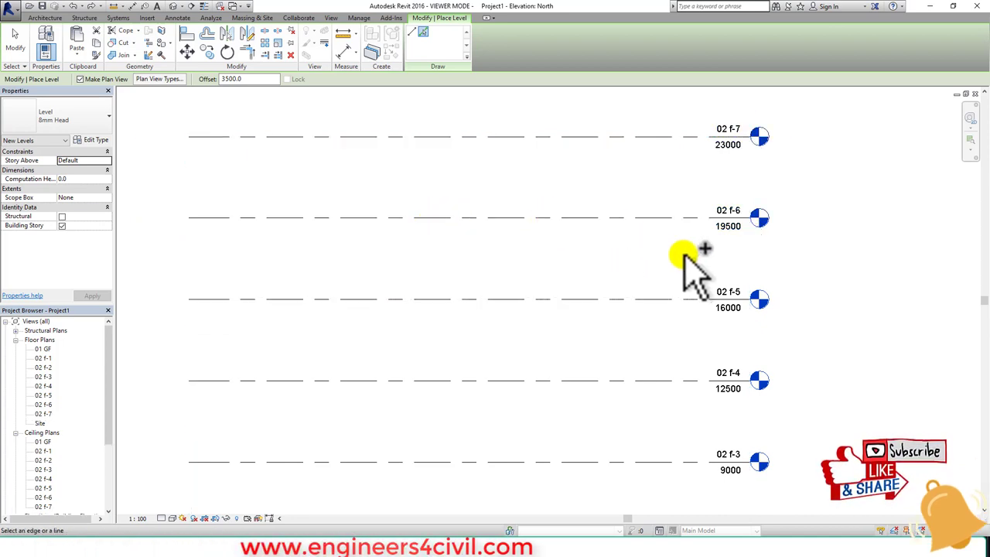
scroll(694, 290, down, 2)
scroll(694, 284, down, 1)
middle_drag(634, 380, 570, 291)
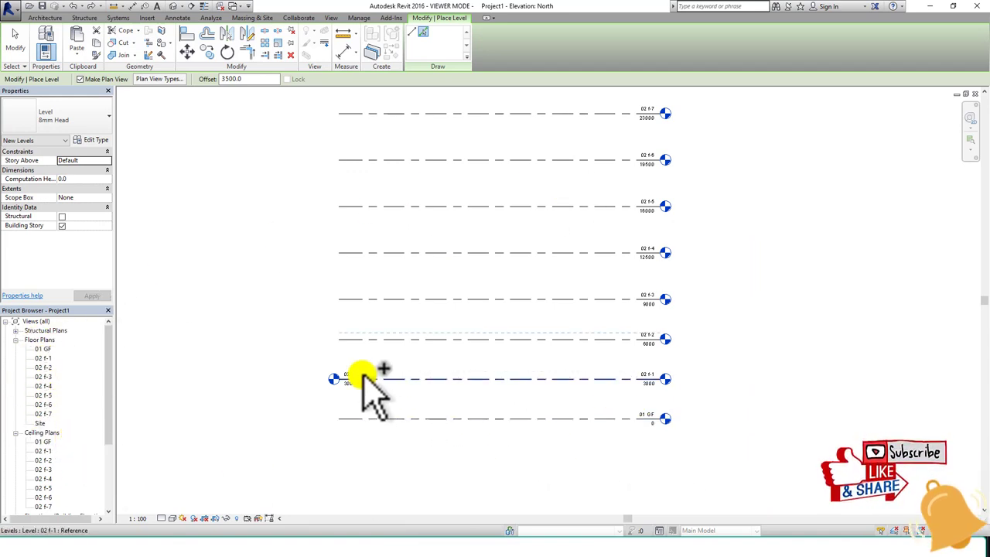
click(357, 378)
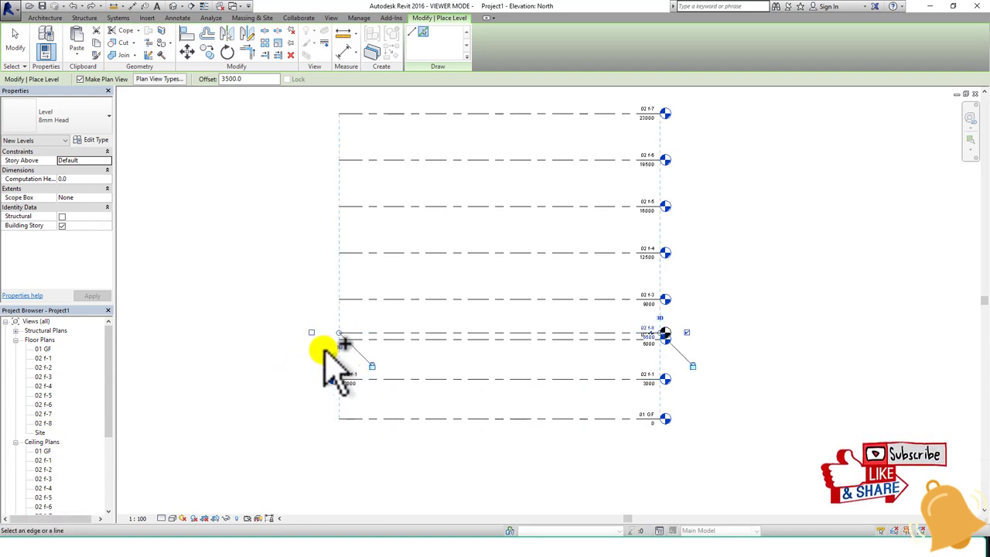
click(311, 331)
click(386, 378)
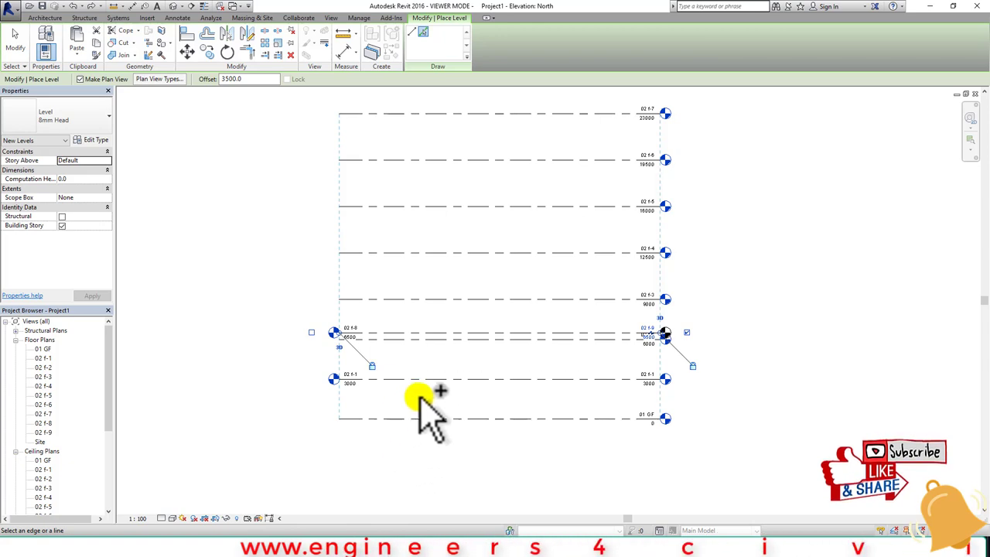
scroll(382, 375, up, 1)
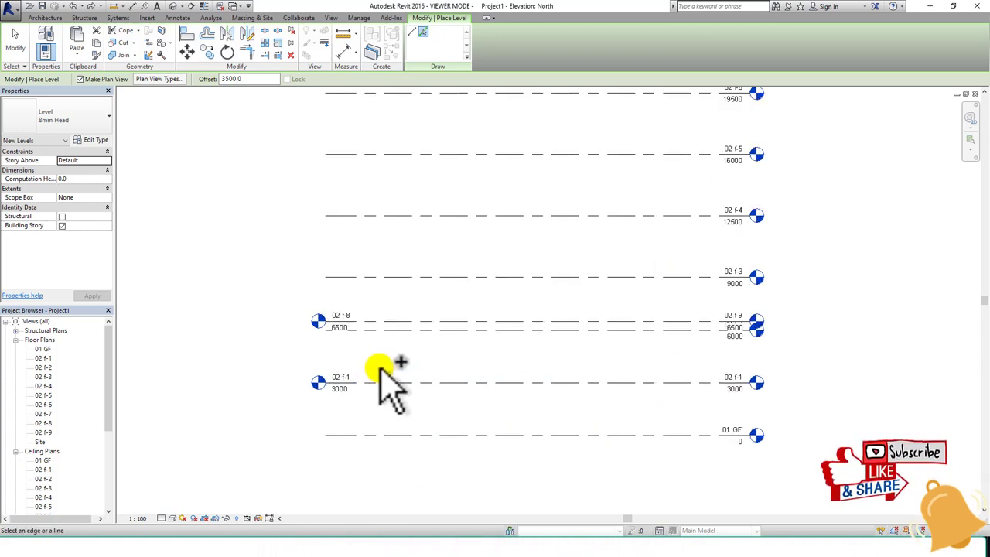
click(363, 324)
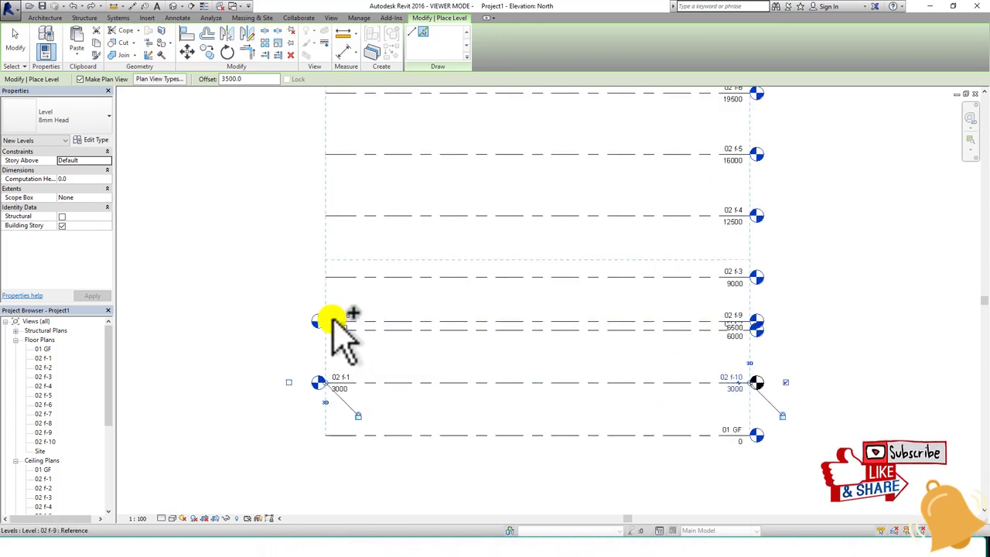
click(289, 382)
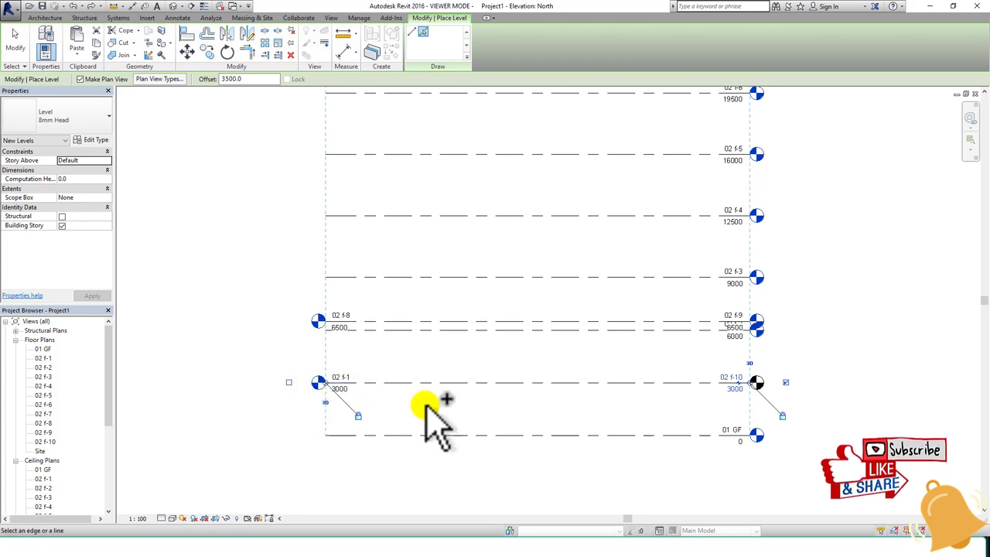
key(Escape)
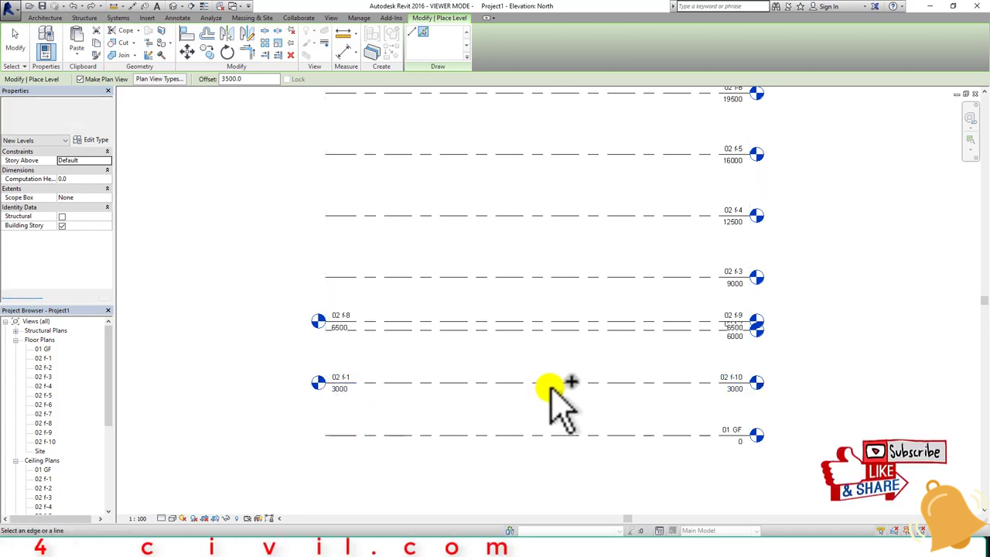
key(Escape)
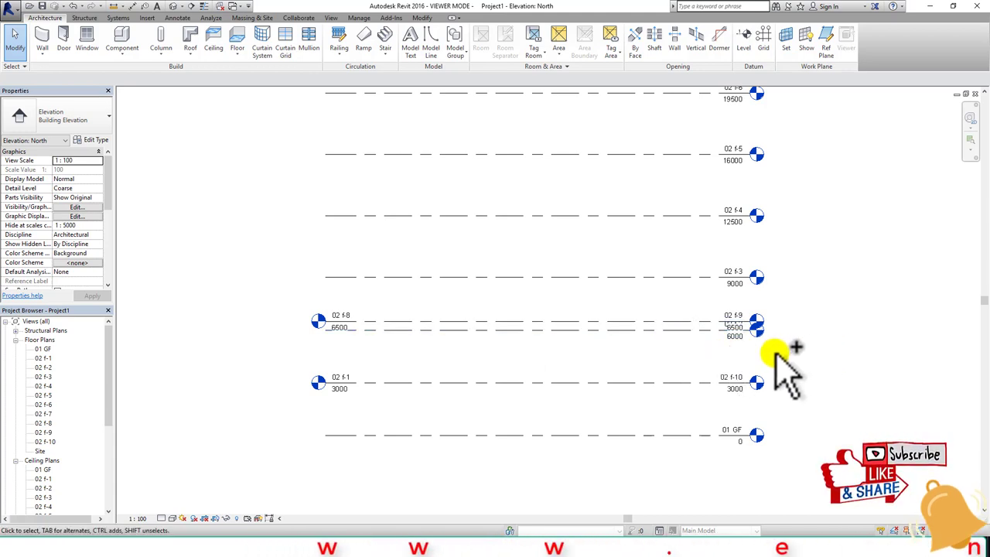
key(ctrl+z)
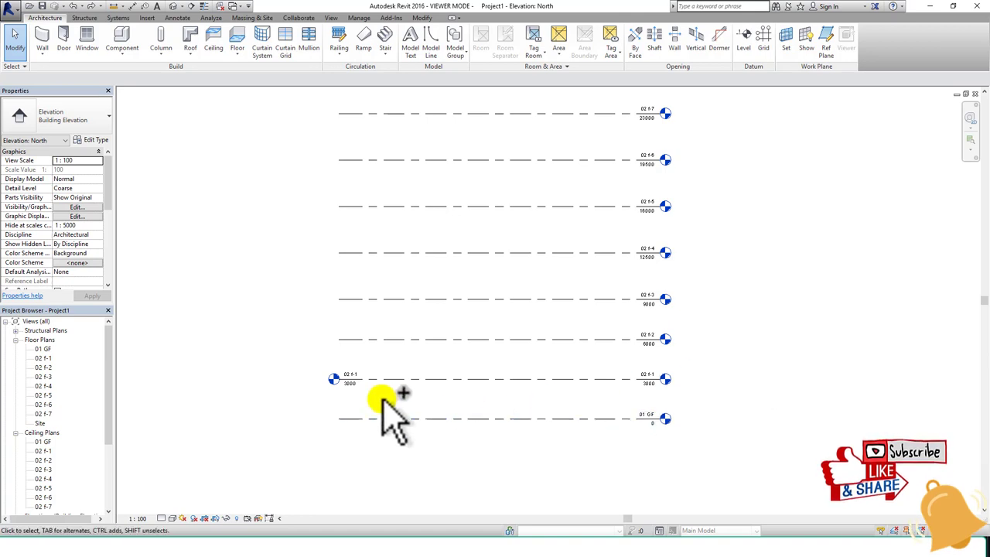
Turn off the left Show Bubble on level 02 f-1, then select level 02 f-6.
click(394, 379)
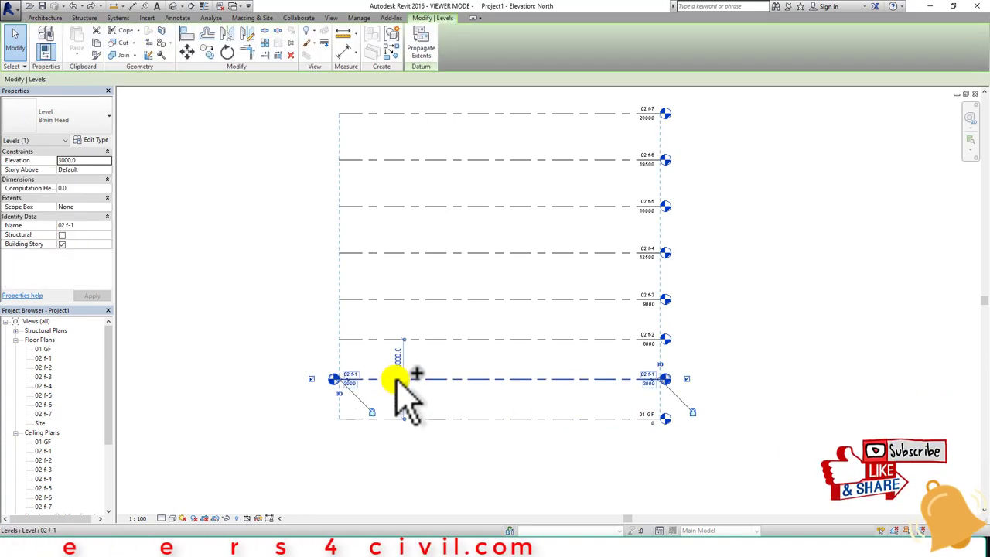
click(311, 379)
click(782, 345)
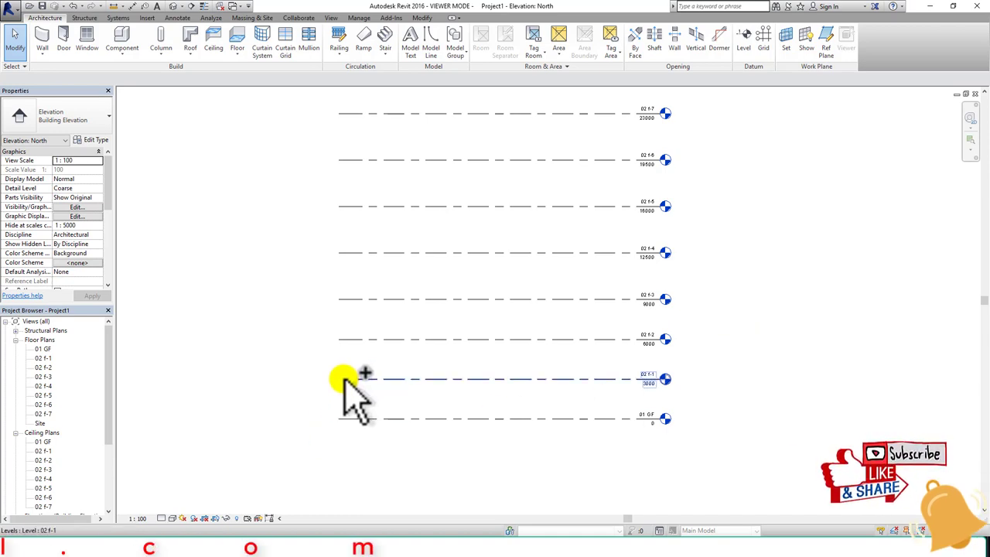
middle_drag(532, 282, 552, 333)
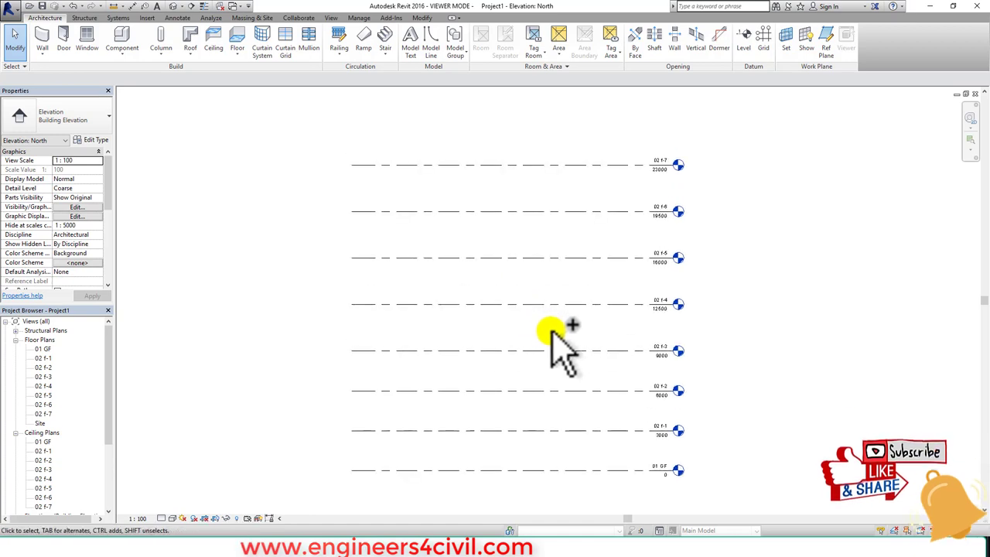
scroll(544, 331, up, 1)
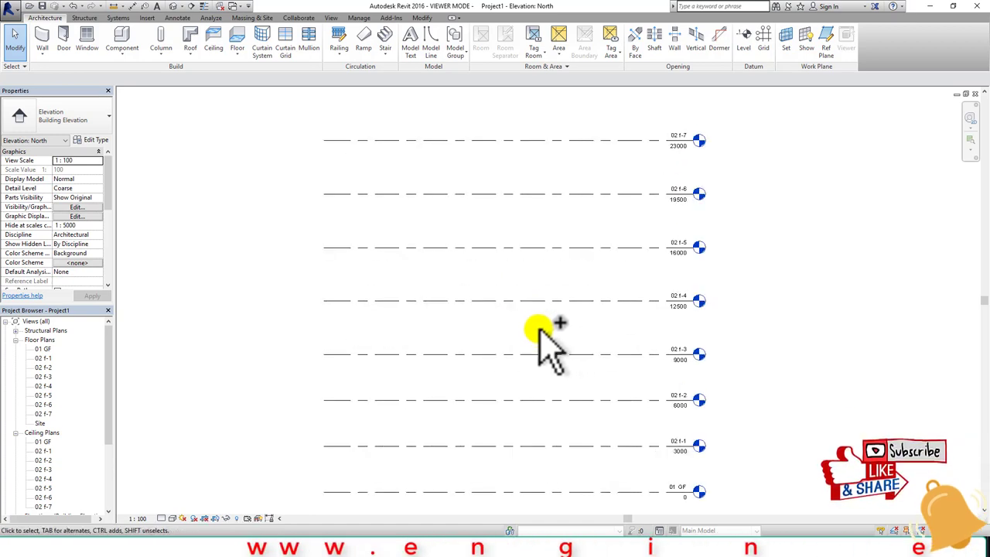
click(569, 198)
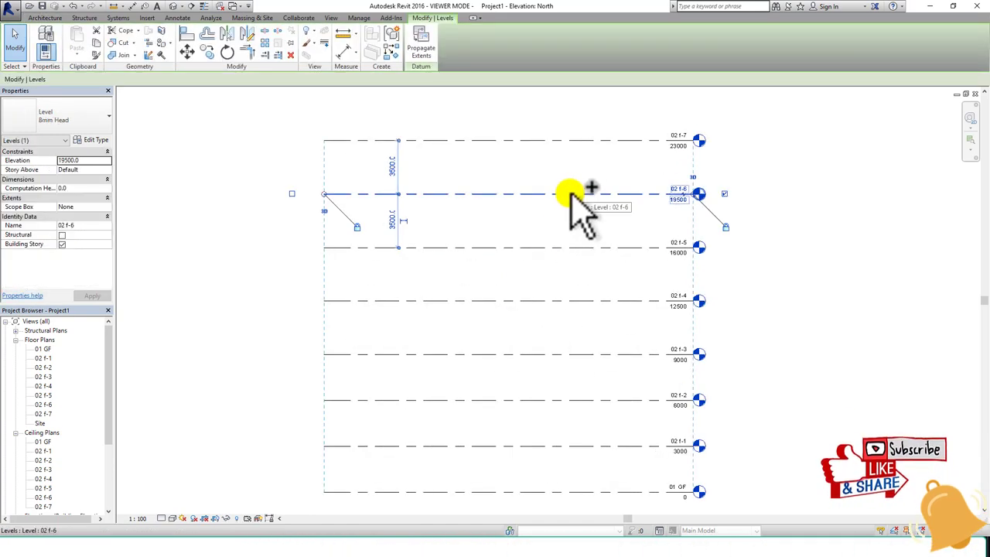
Give the 8mm Head level type a red line colour and a Solid line pattern.
click(91, 140)
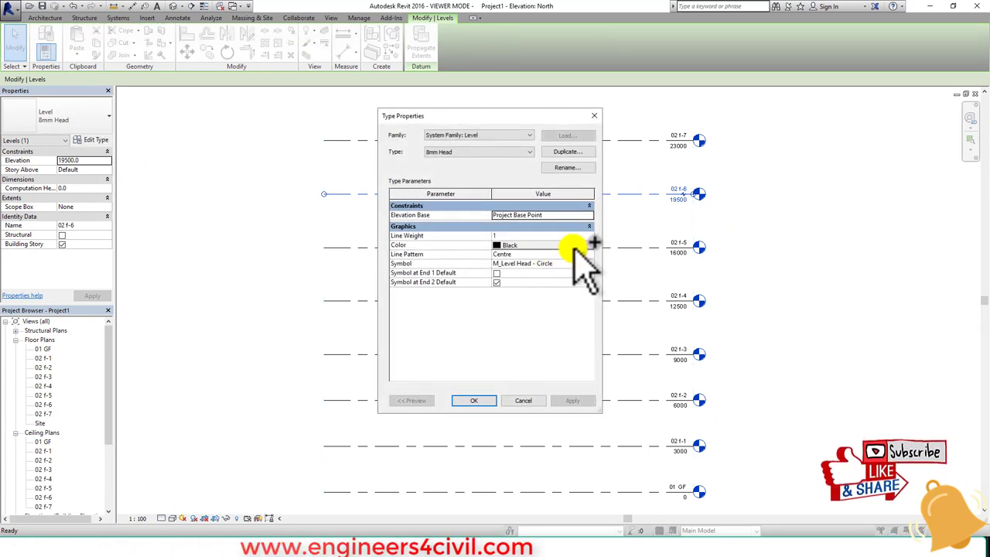
click(571, 245)
drag(575, 204, 602, 184)
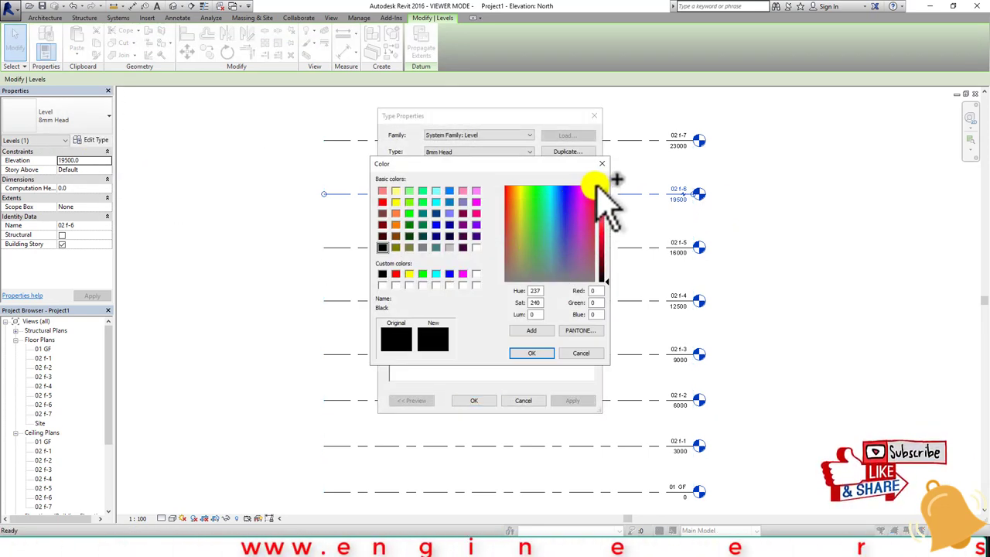
drag(602, 232, 610, 256)
click(541, 352)
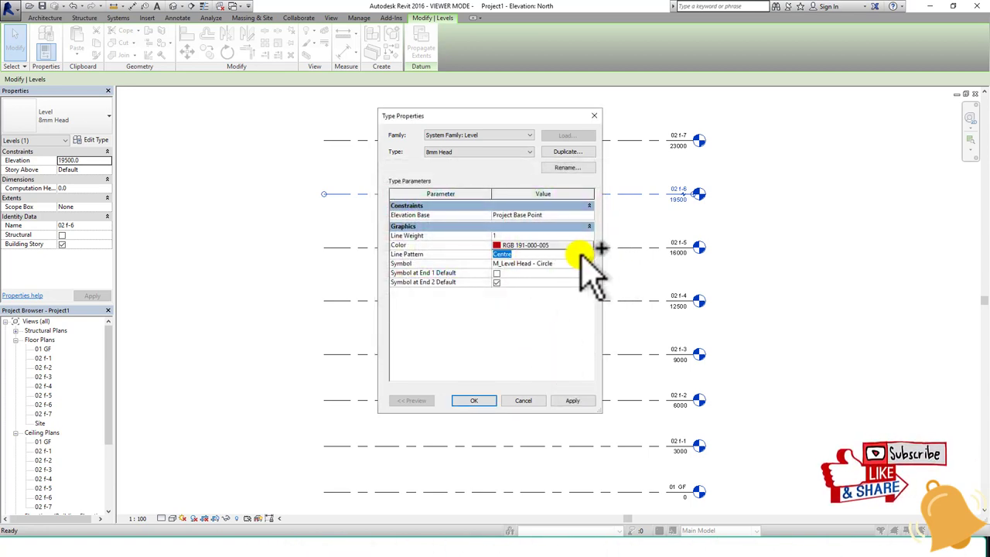
click(589, 254)
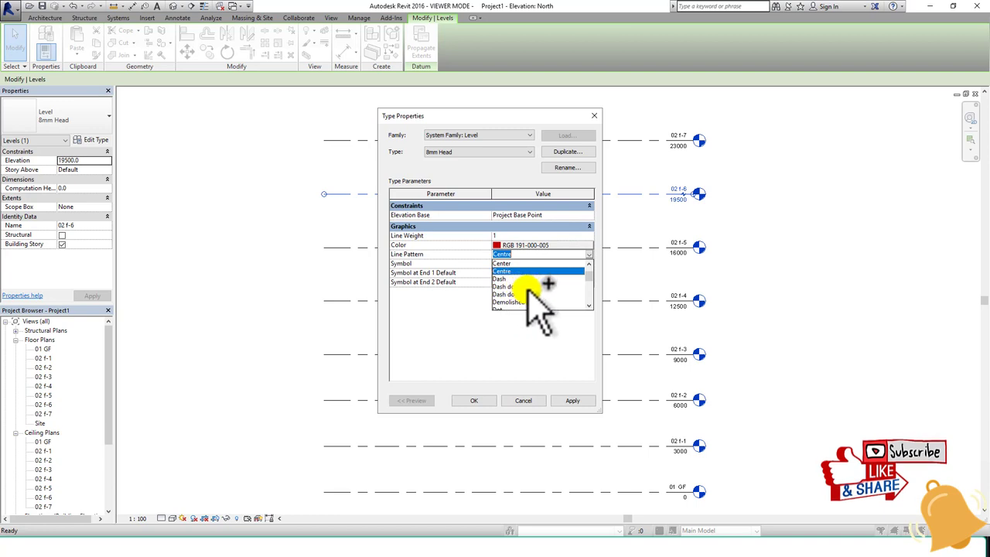
scroll(515, 271, up, 1)
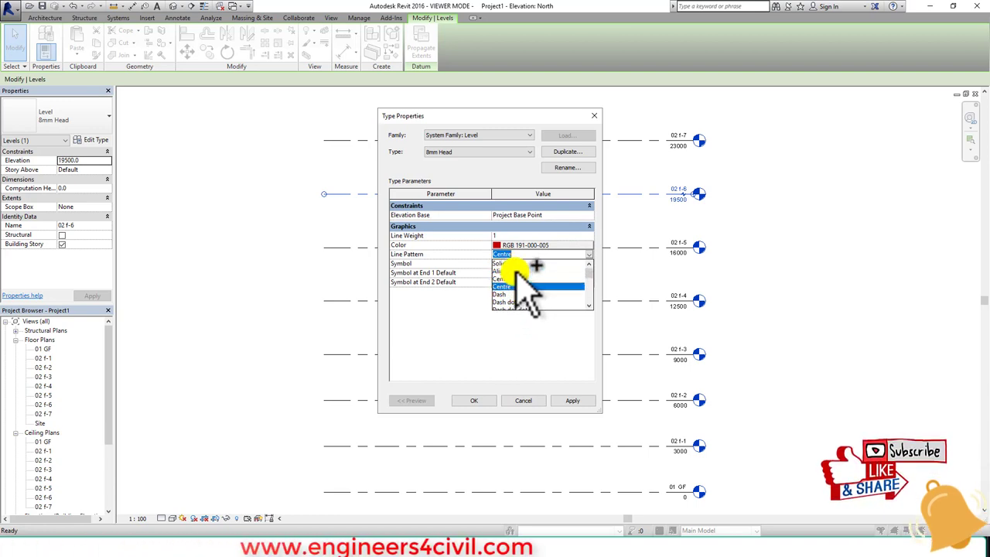
click(514, 263)
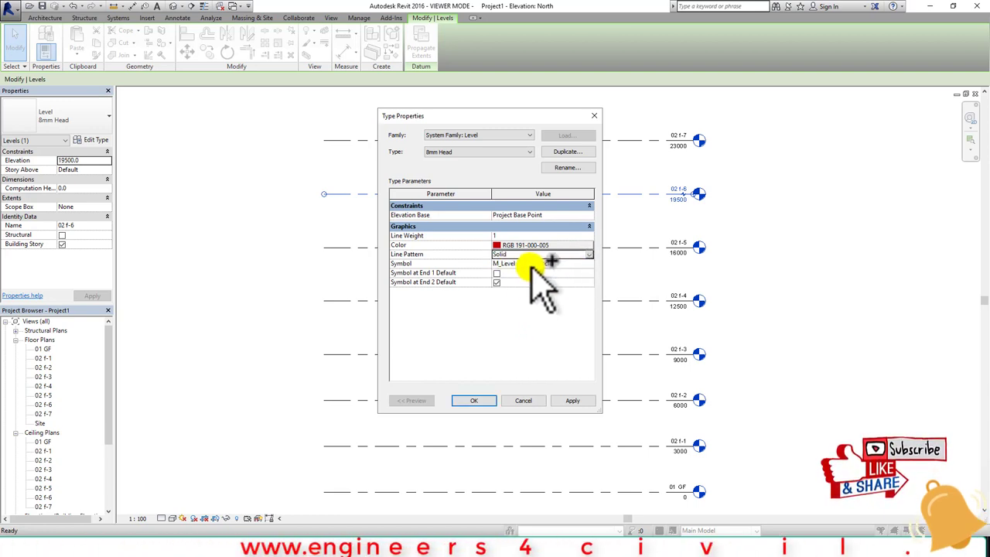
Set the level line weight to 4, apply the type changes, and deselect.
click(545, 226)
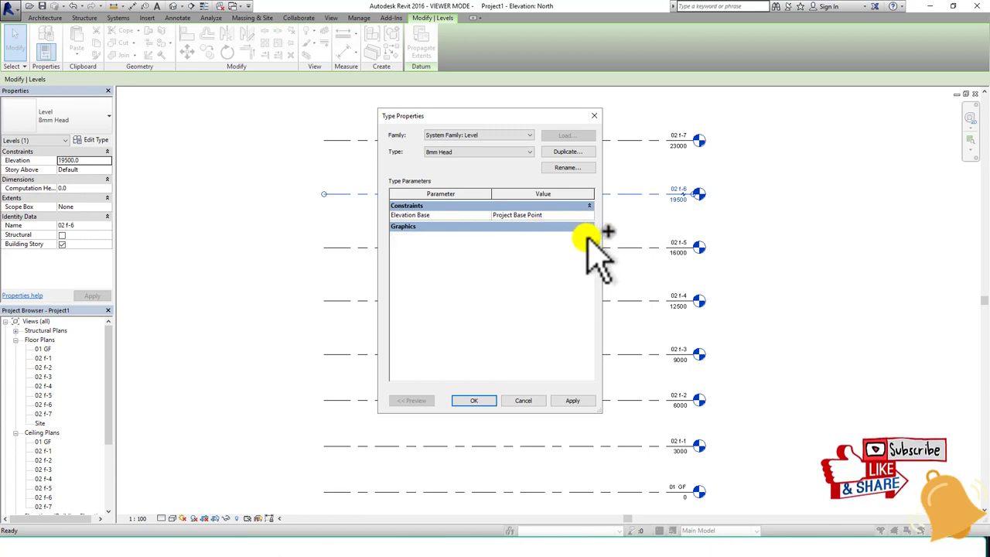
click(579, 224)
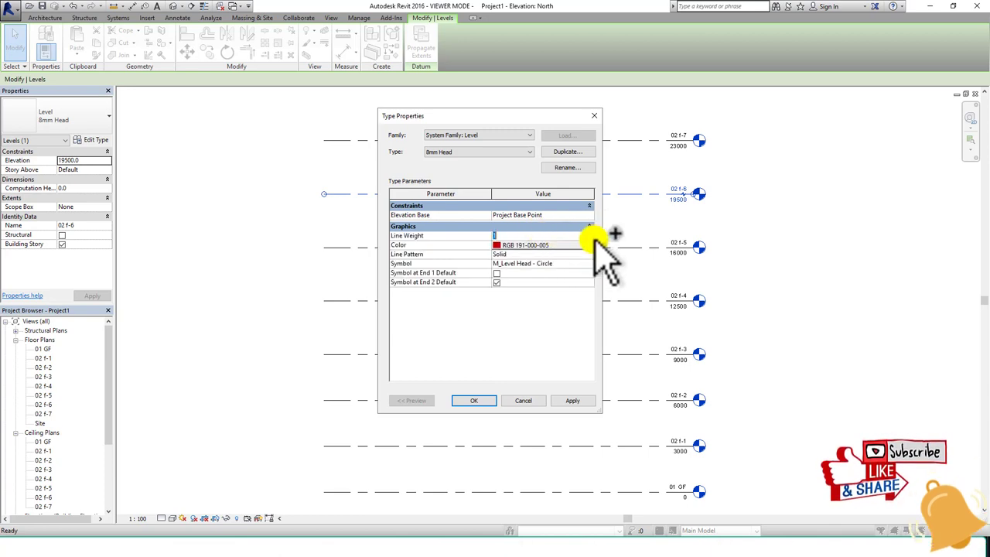
click(589, 235)
click(581, 266)
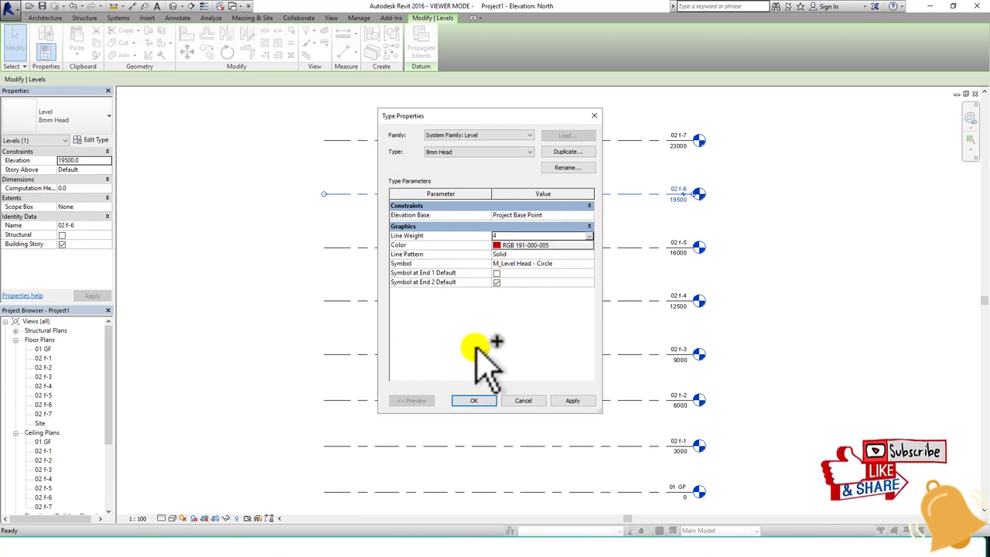
click(470, 400)
scroll(773, 272, down, 1)
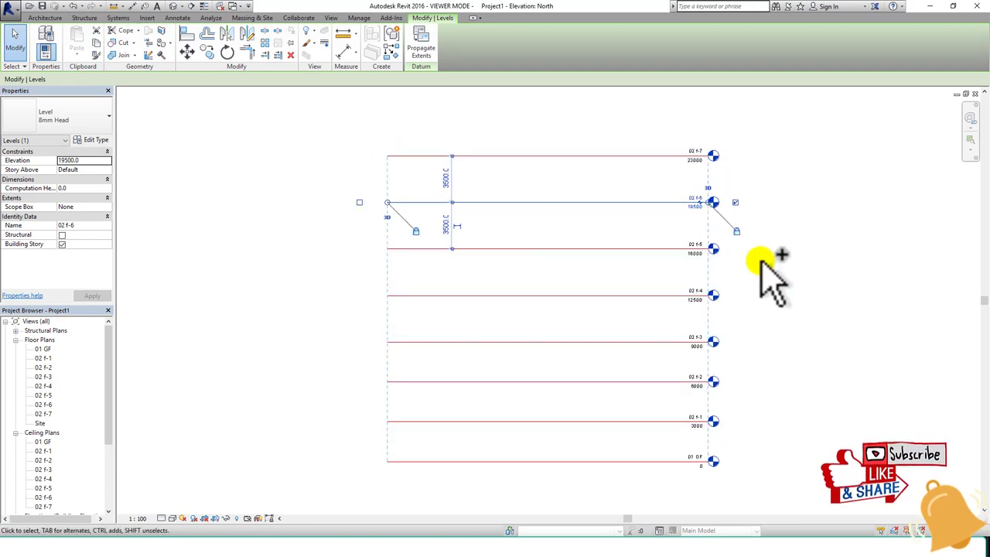
click(761, 263)
scroll(761, 262, down, 1)
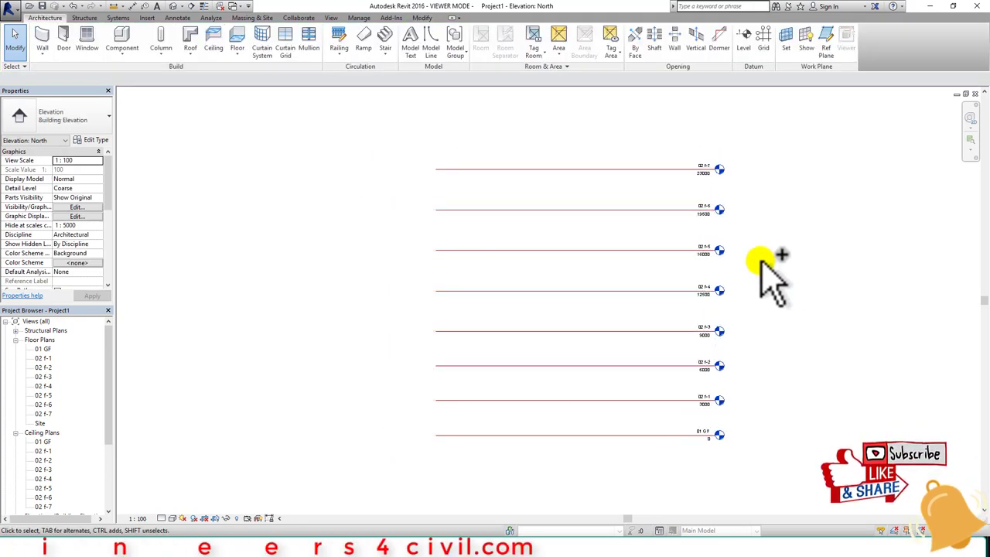
Duplicate the Building Elevation view type as 'level d' and keep it for the North elevation.
middle_drag(762, 263, 657, 294)
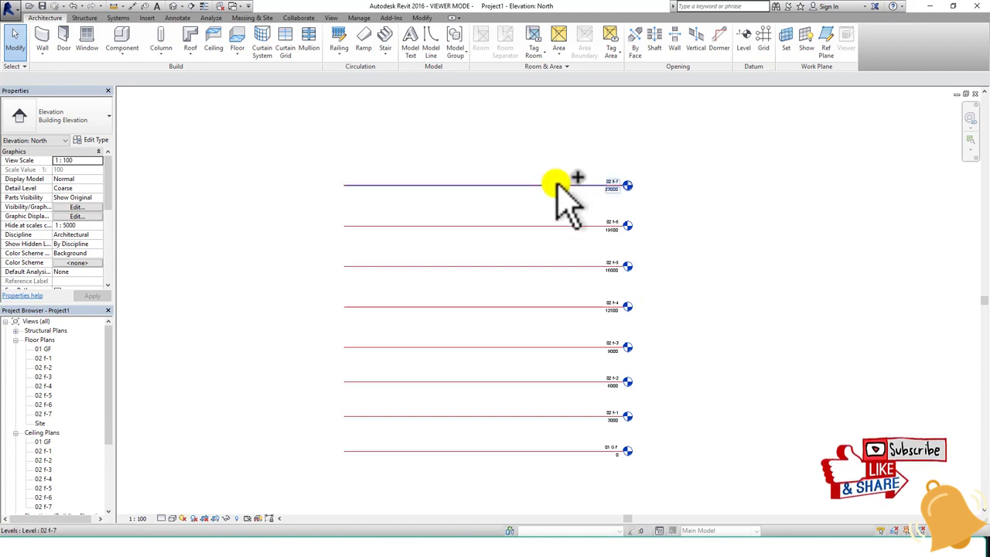
click(89, 141)
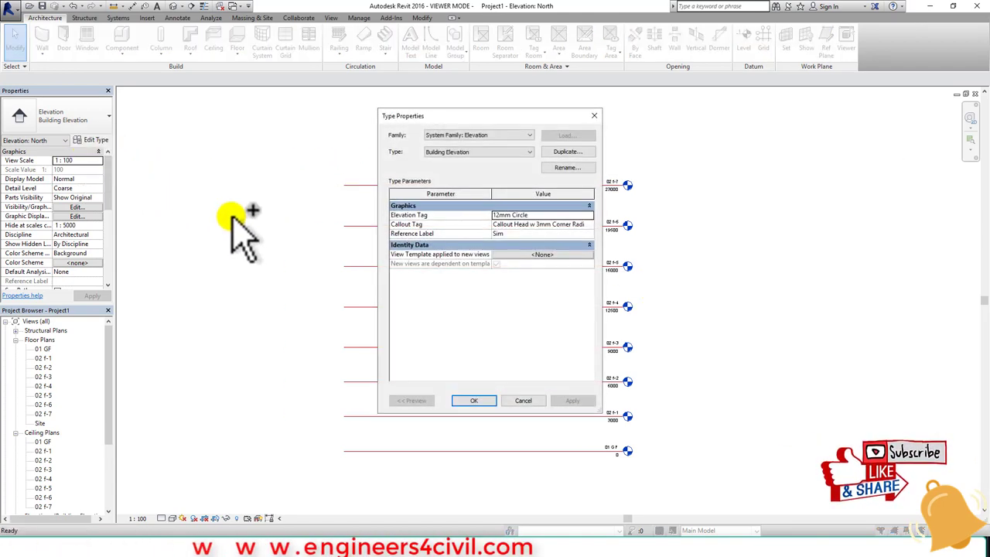
click(572, 153)
text(level d)
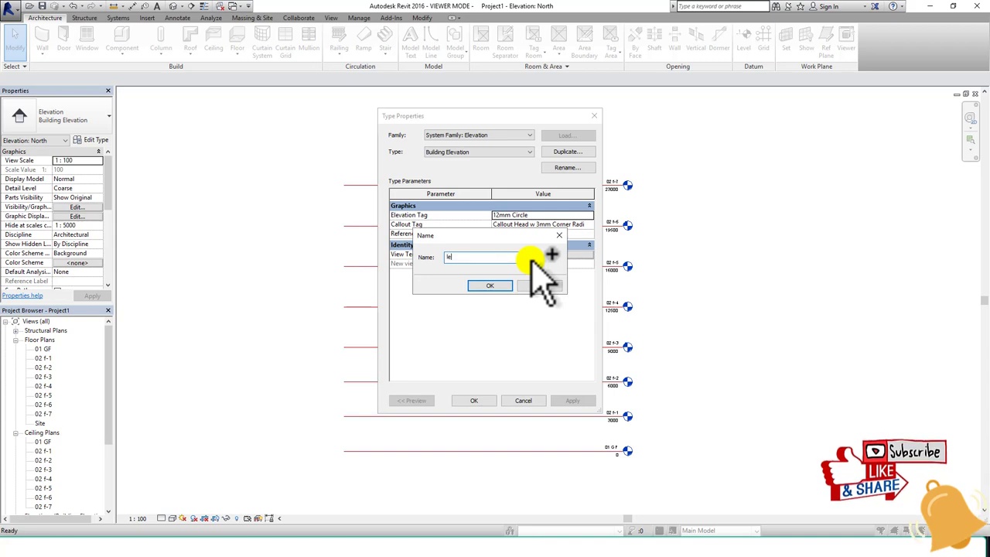
click(494, 286)
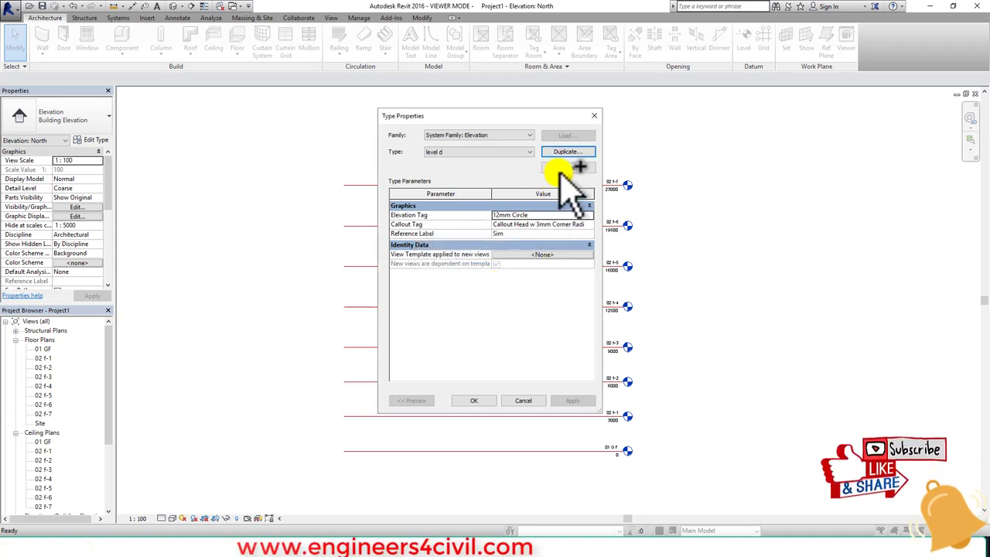
click(479, 401)
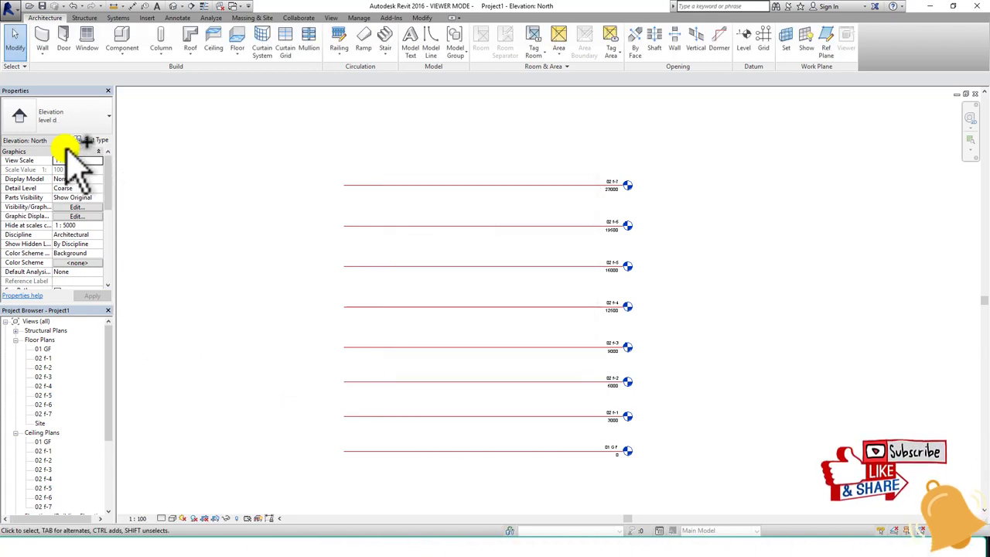
click(106, 124)
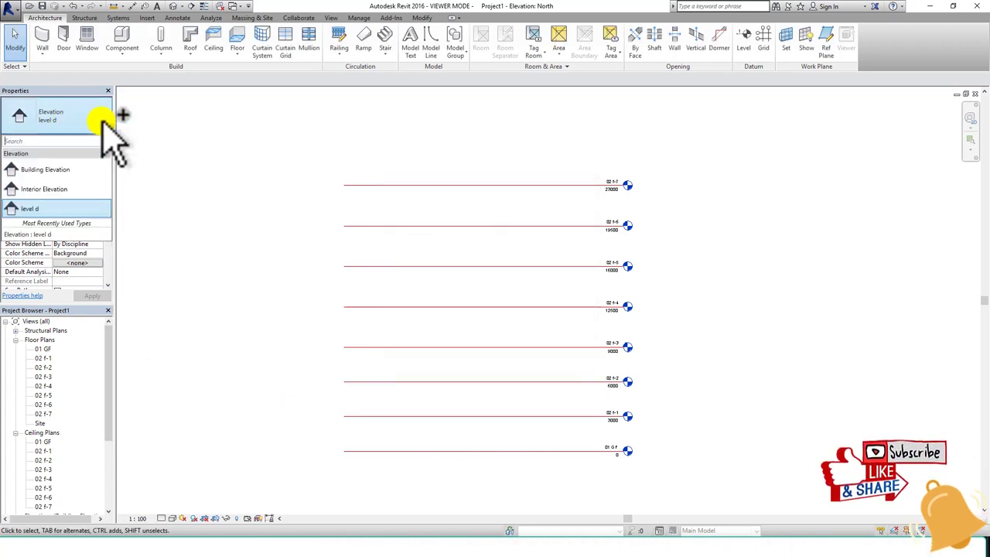
click(68, 209)
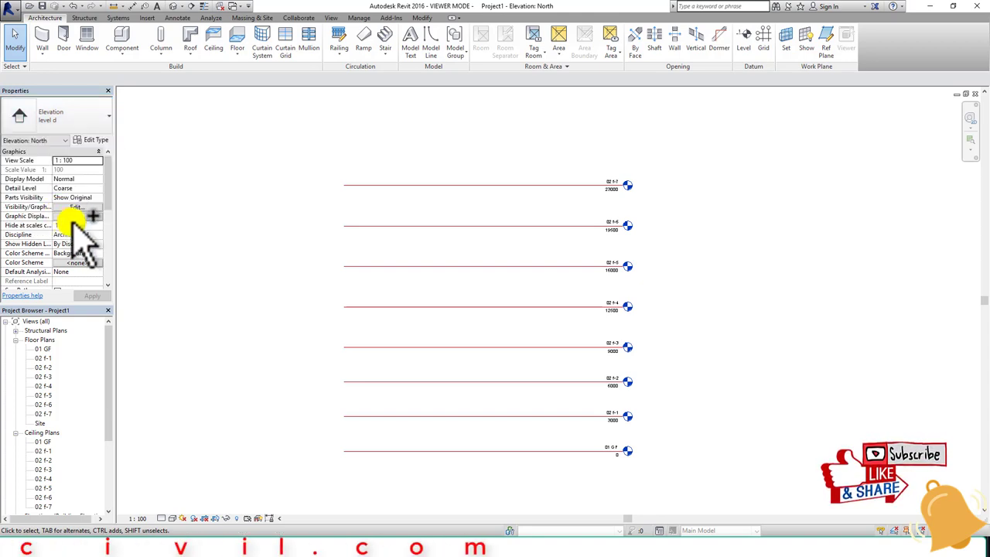
click(744, 40)
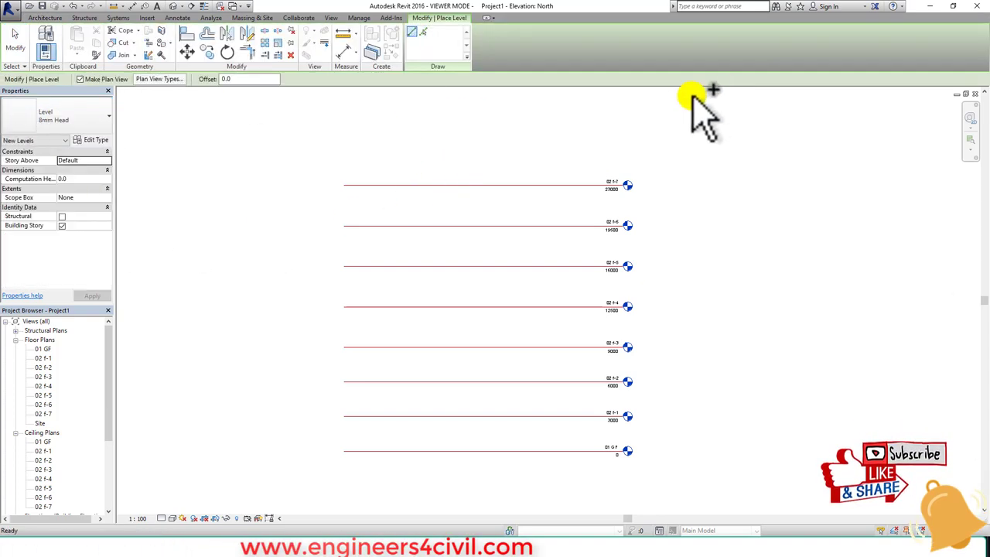
Draw level 02 f-8 at 26100 above 02 f-7 and align its left end with the others.
click(453, 150)
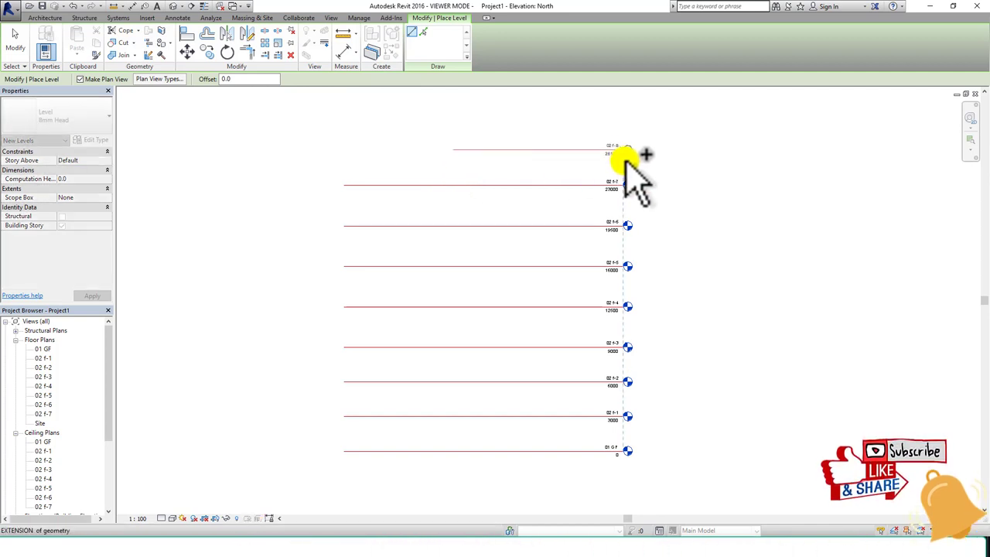
click(625, 151)
key(Escape)
key(Escape)
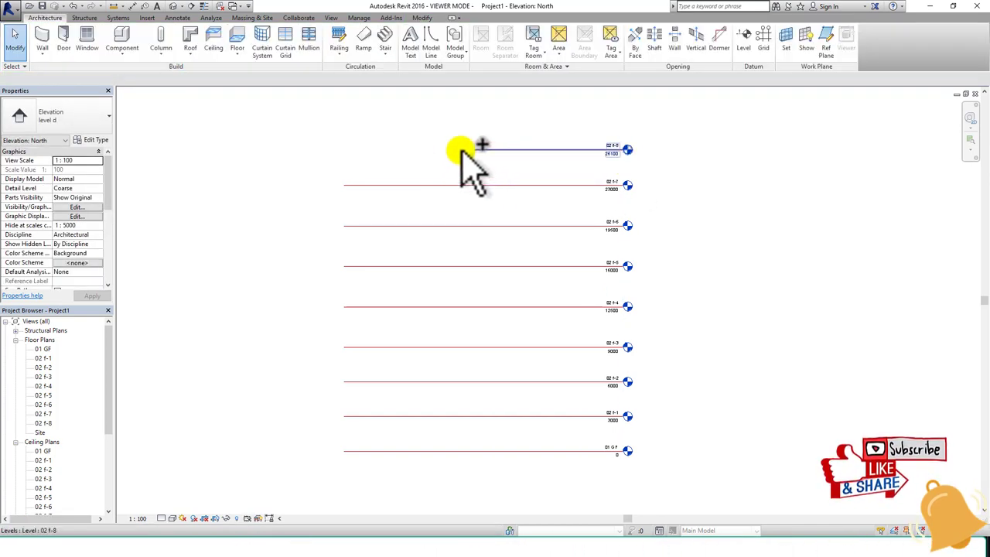
click(456, 150)
drag(454, 150, 367, 152)
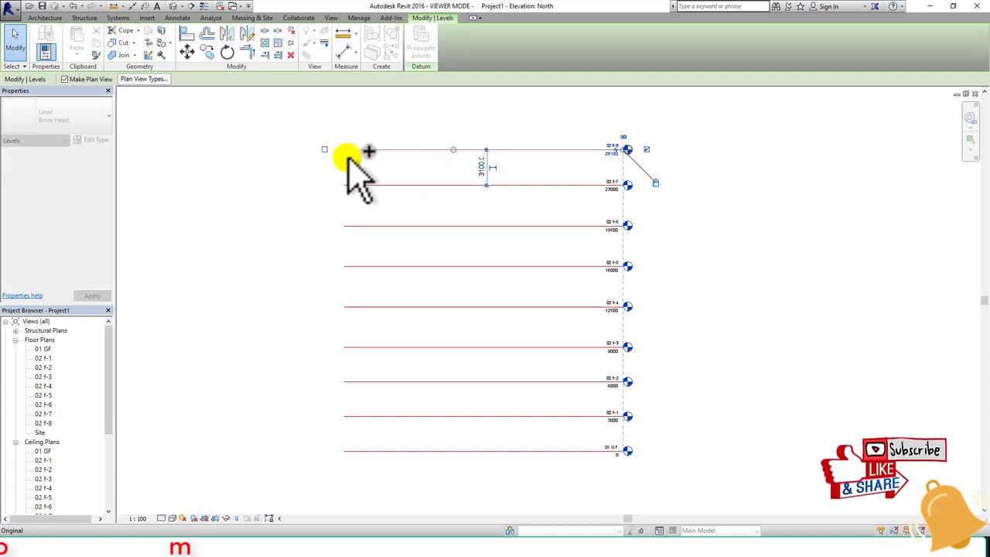
click(458, 166)
click(439, 150)
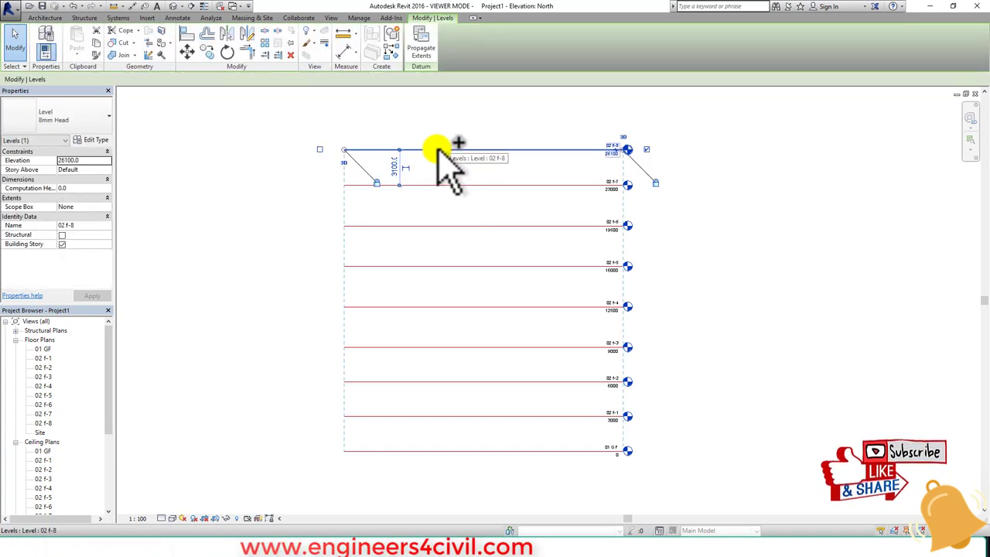
click(90, 139)
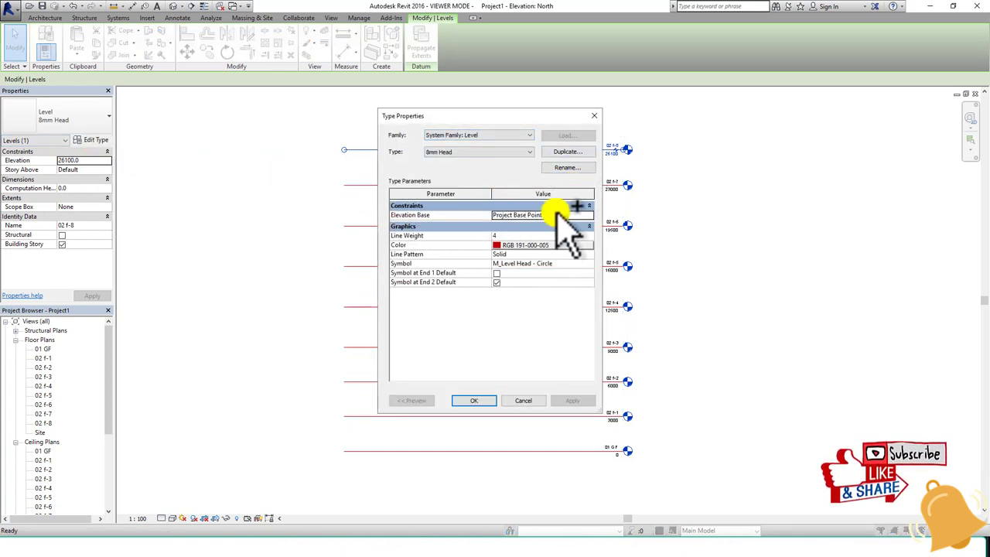
key(Escape)
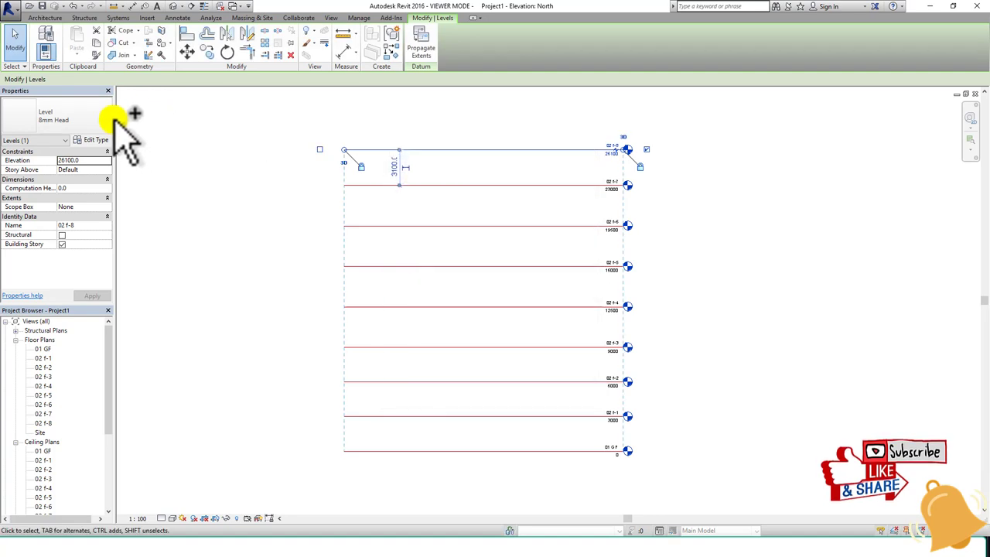
click(108, 126)
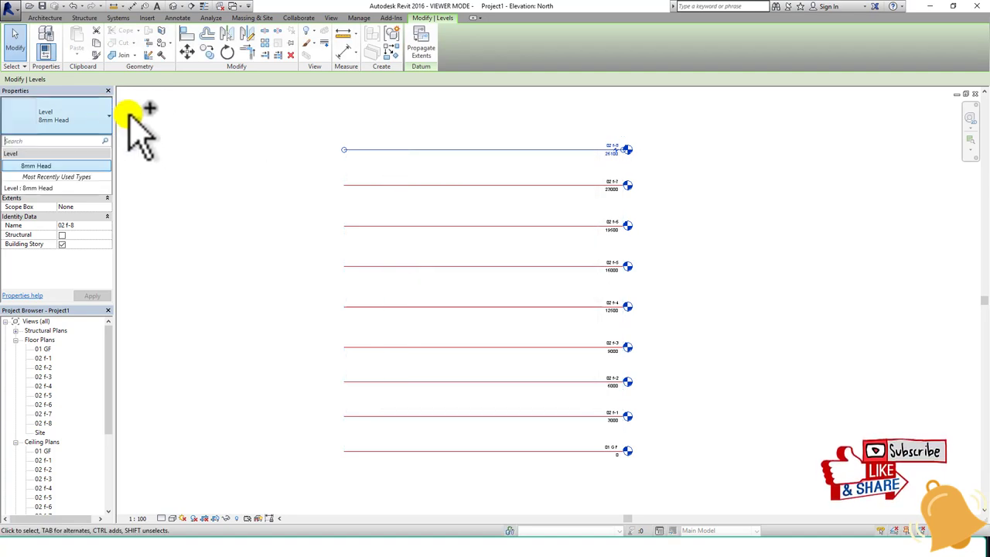
Set the 8mm Head level type's Color to a blue swatch and apply it.
click(461, 149)
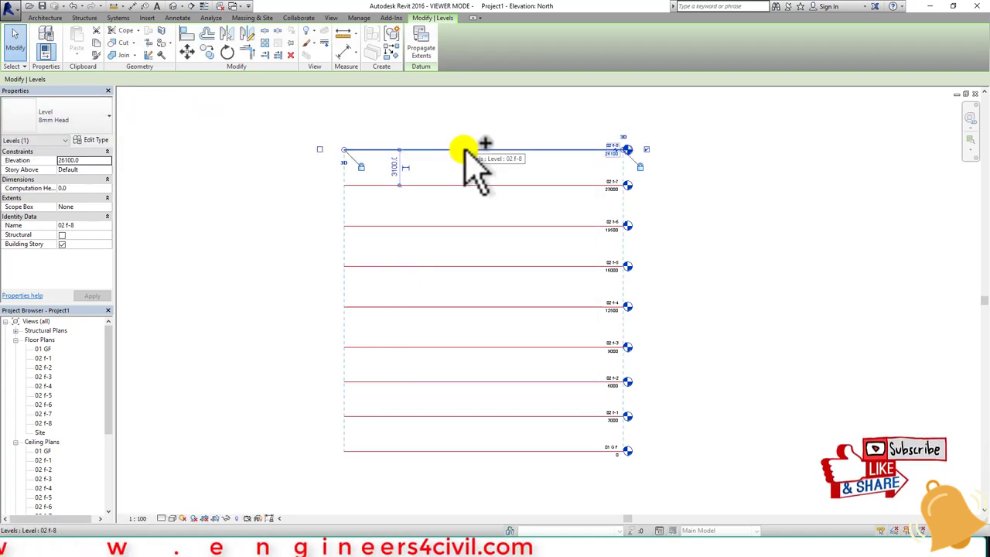
click(91, 140)
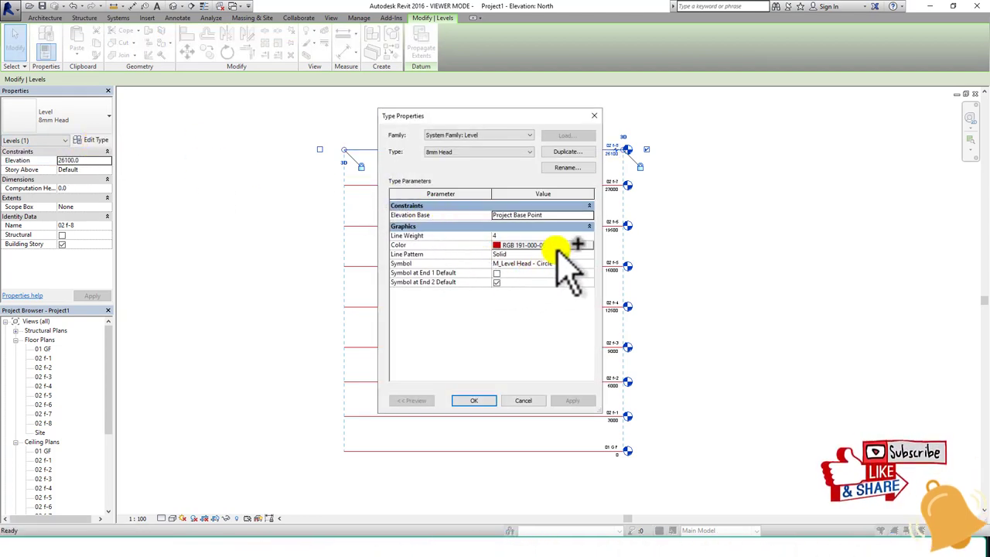
click(556, 246)
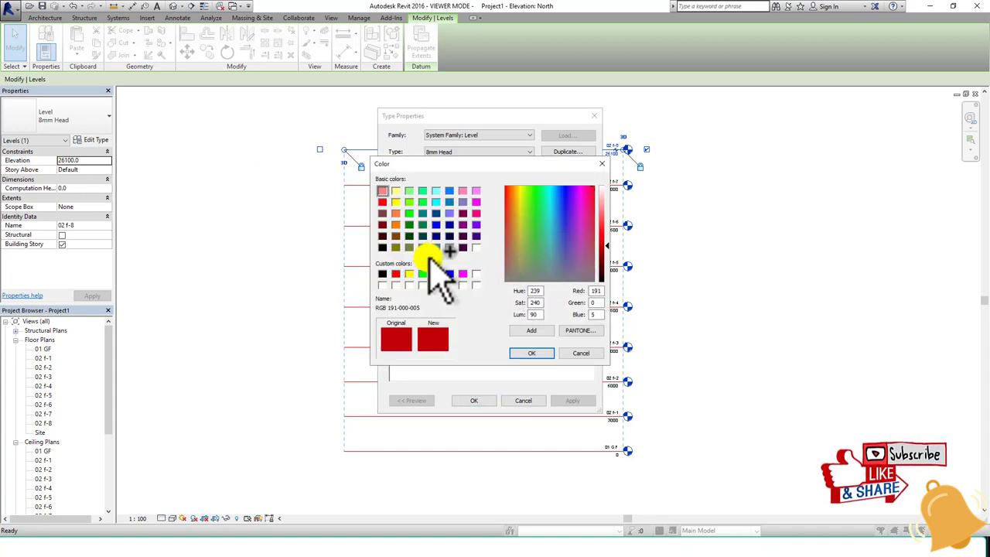
click(450, 275)
click(531, 353)
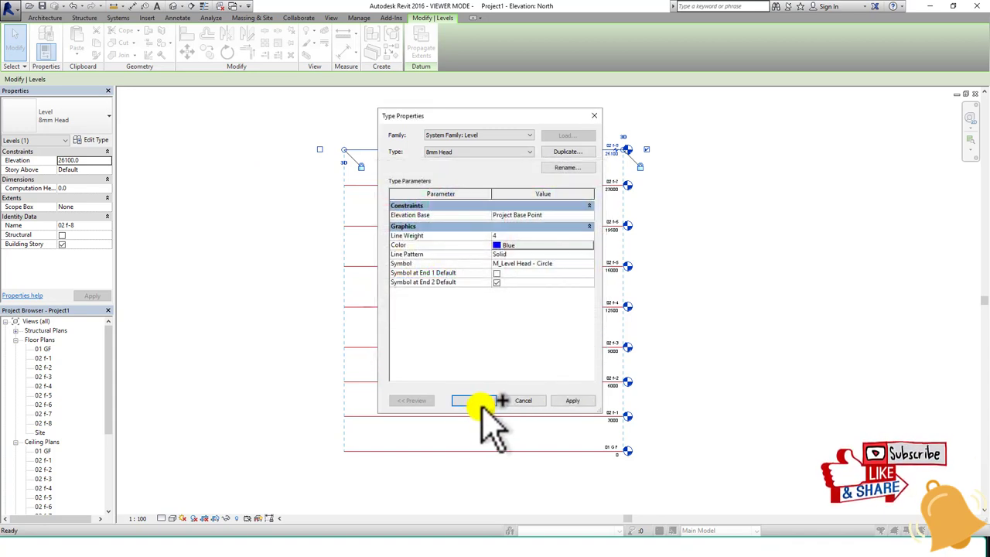
click(480, 402)
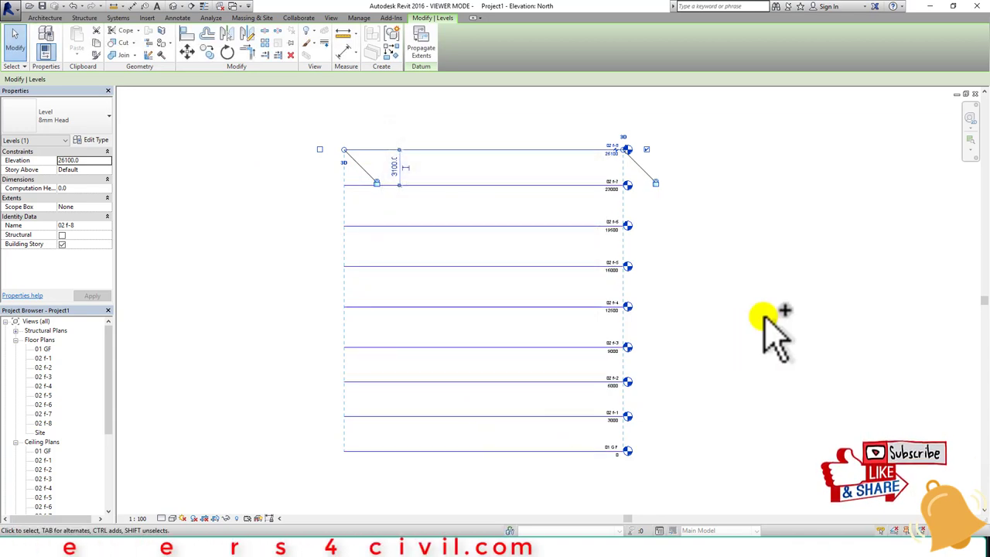
With the Level tool active, duplicate the 8mm Head level type as a new type named 'k'.
click(777, 251)
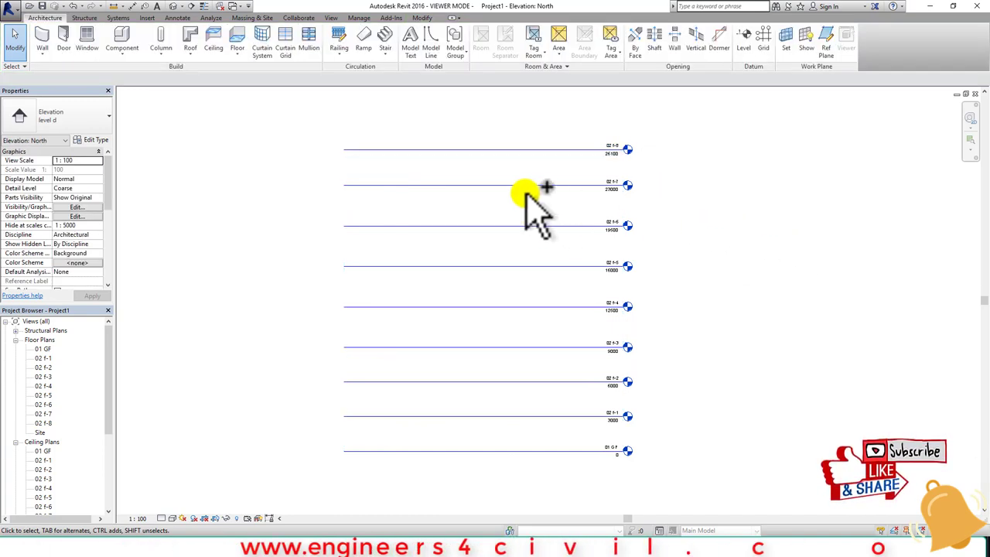
click(754, 43)
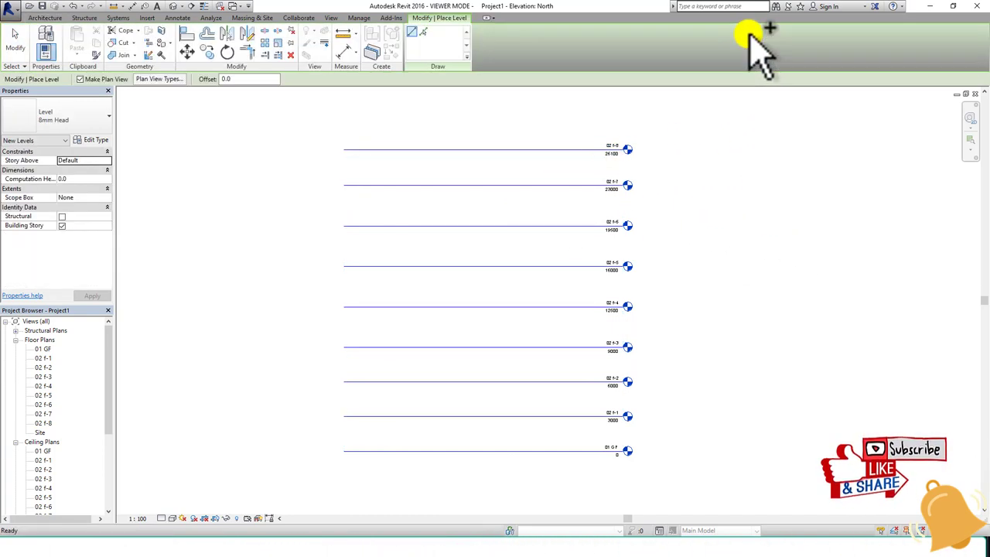
click(109, 122)
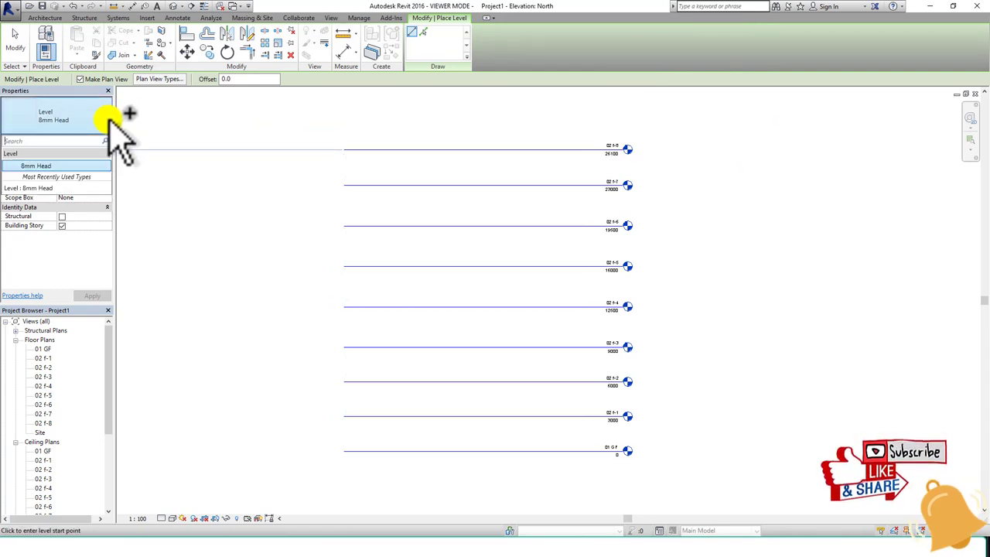
click(108, 127)
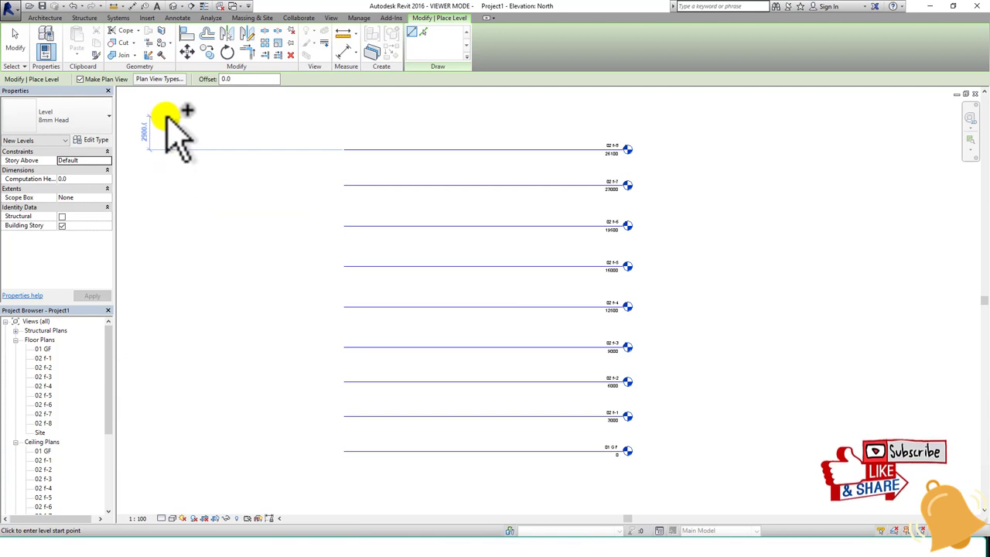
click(93, 139)
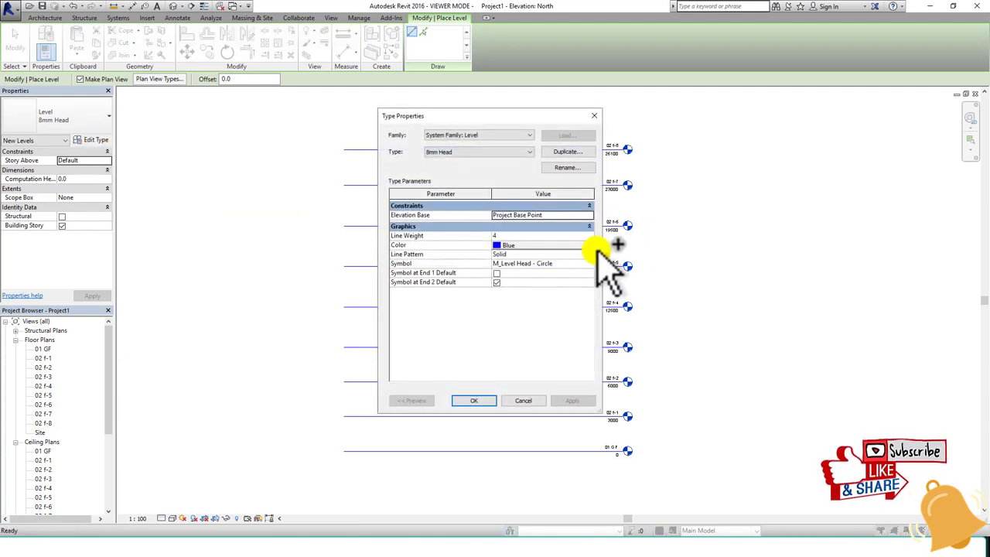
click(573, 152)
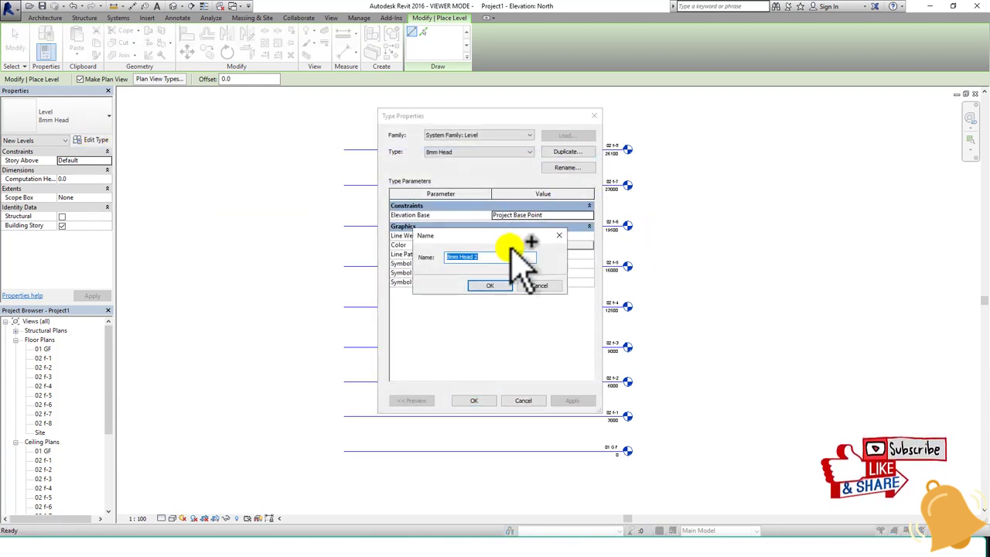
text(k)
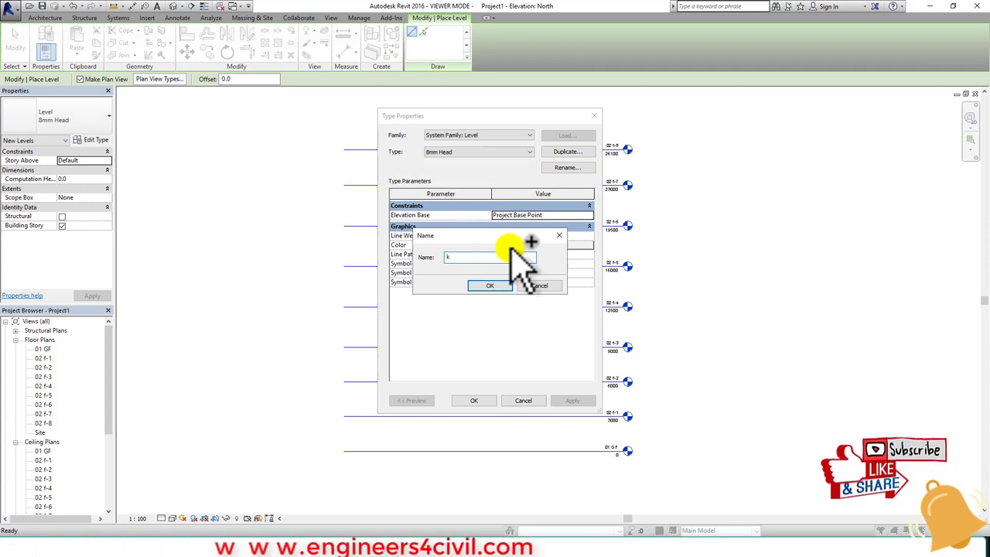
click(489, 285)
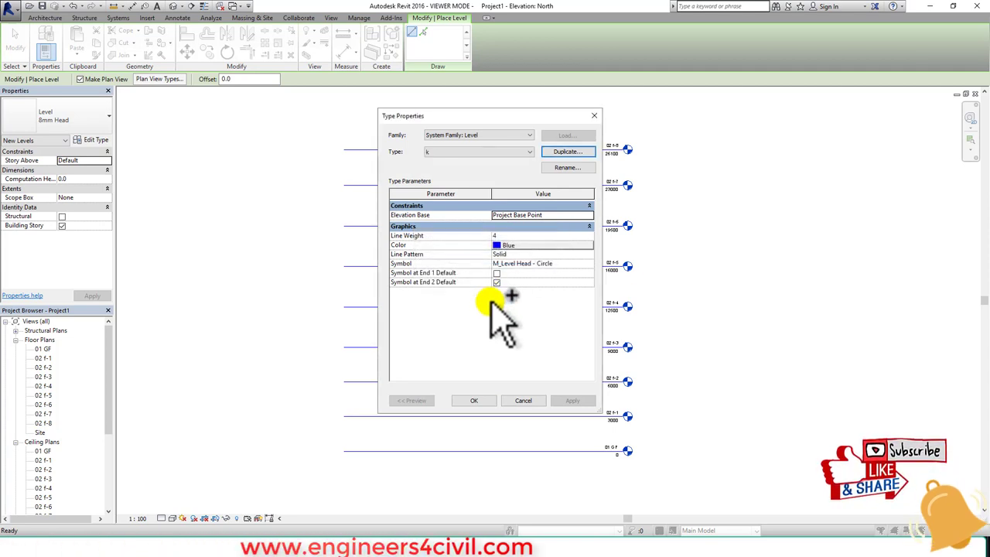
click(481, 400)
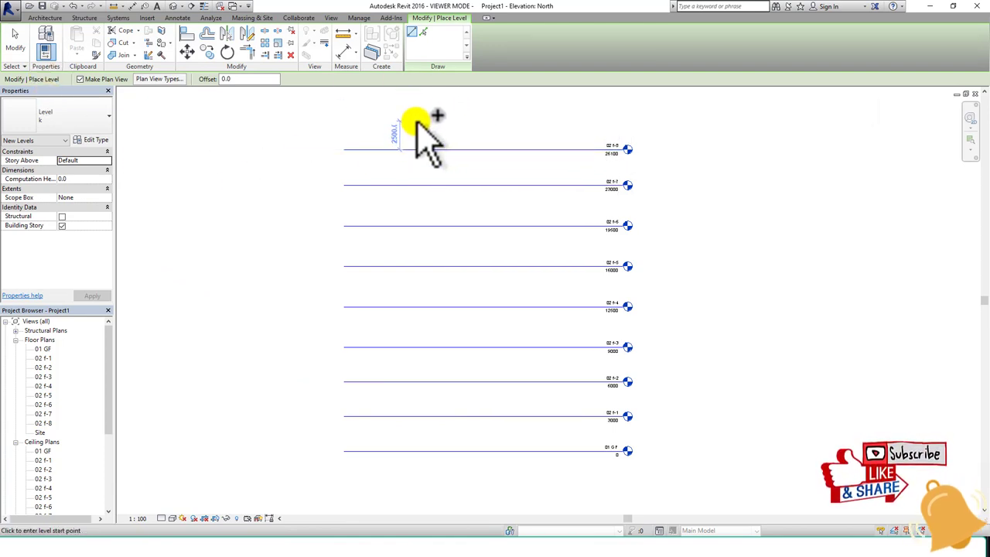
Place level 02 f-9 at 28700 above 02 f-8 and extend its left end to match.
click(488, 119)
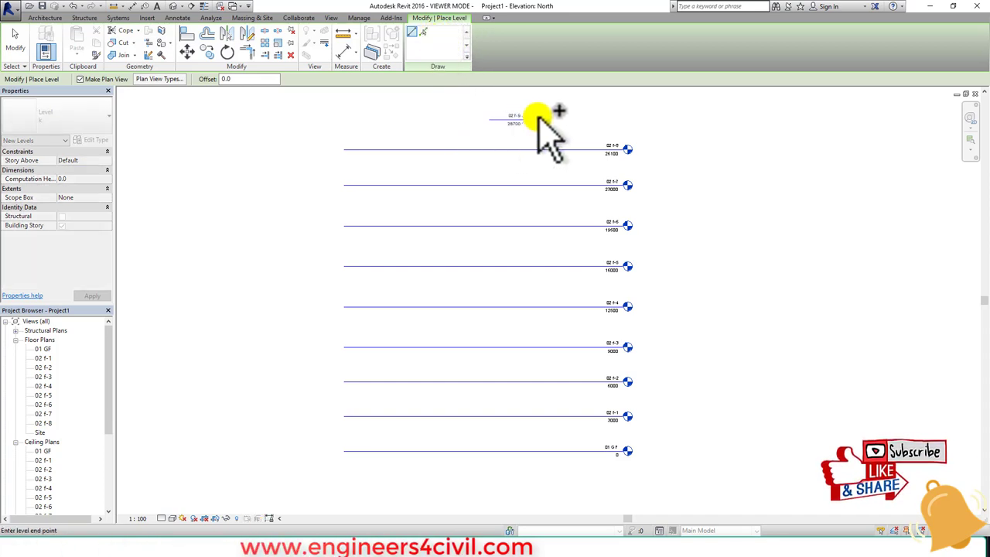
click(625, 119)
key(Escape)
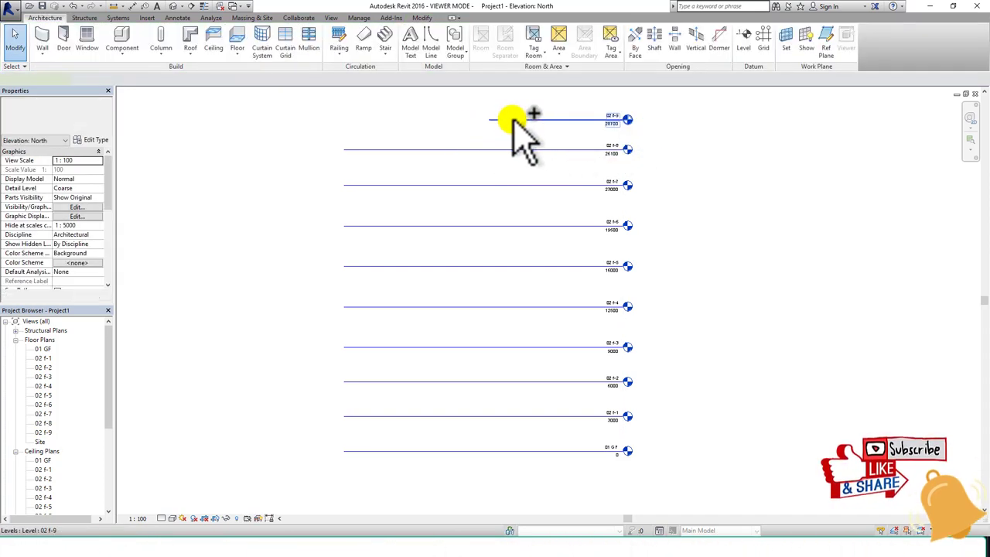
click(513, 121)
drag(490, 120, 426, 120)
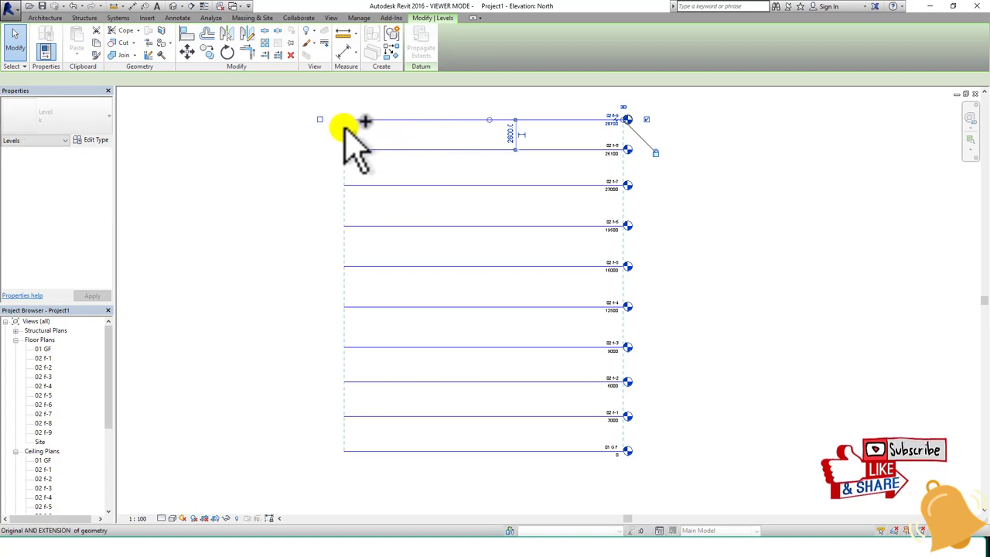
click(360, 135)
click(404, 120)
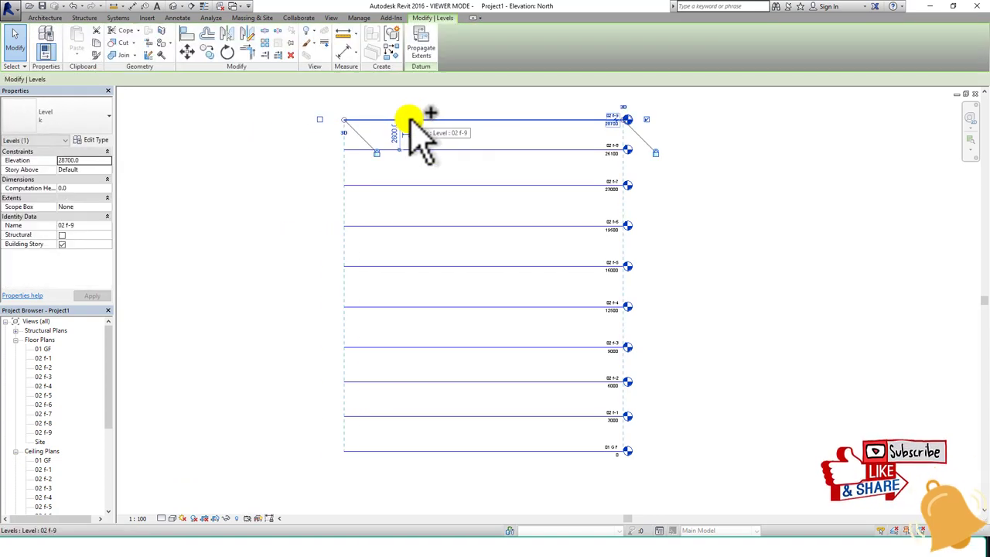
Change level type k's colour to red and apply it.
click(91, 140)
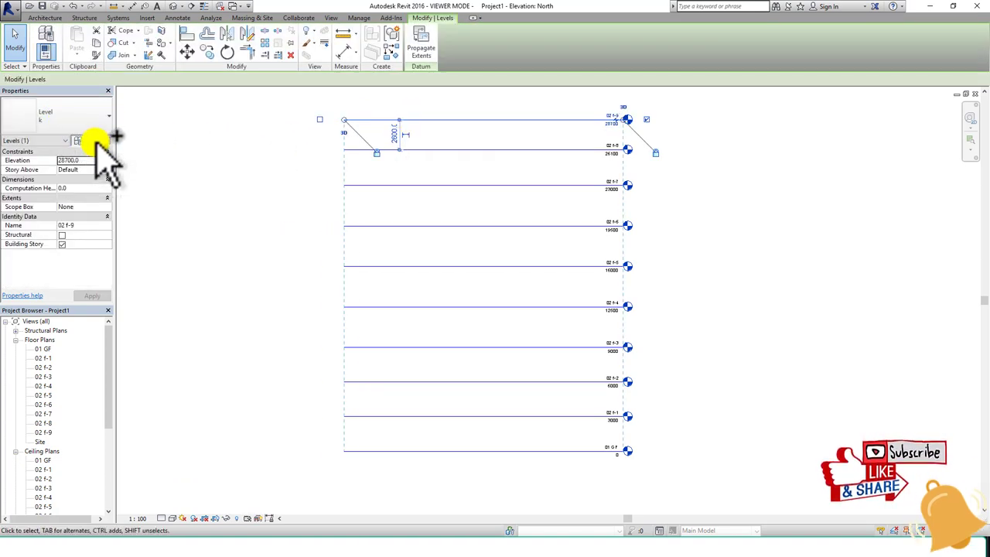
click(539, 245)
drag(534, 217, 504, 187)
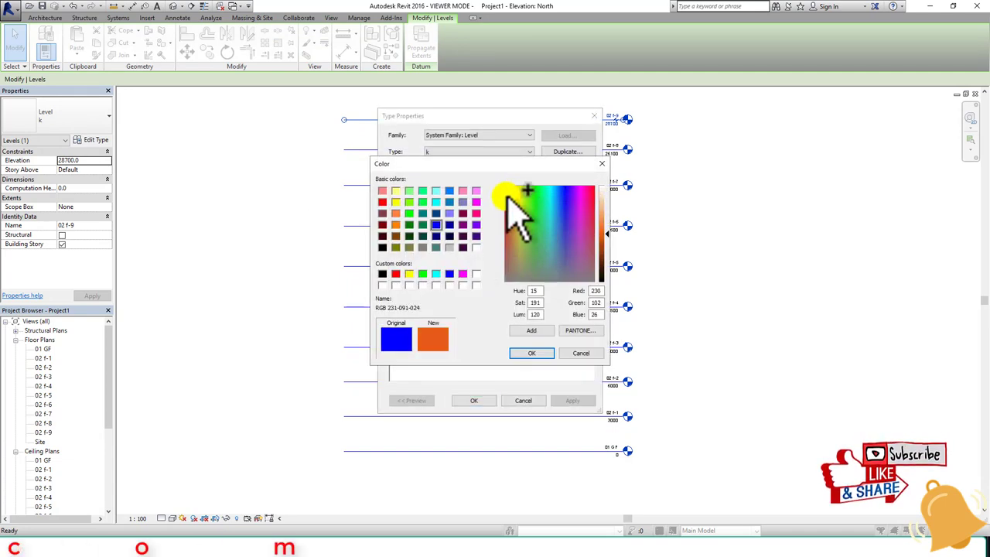
click(533, 352)
click(474, 399)
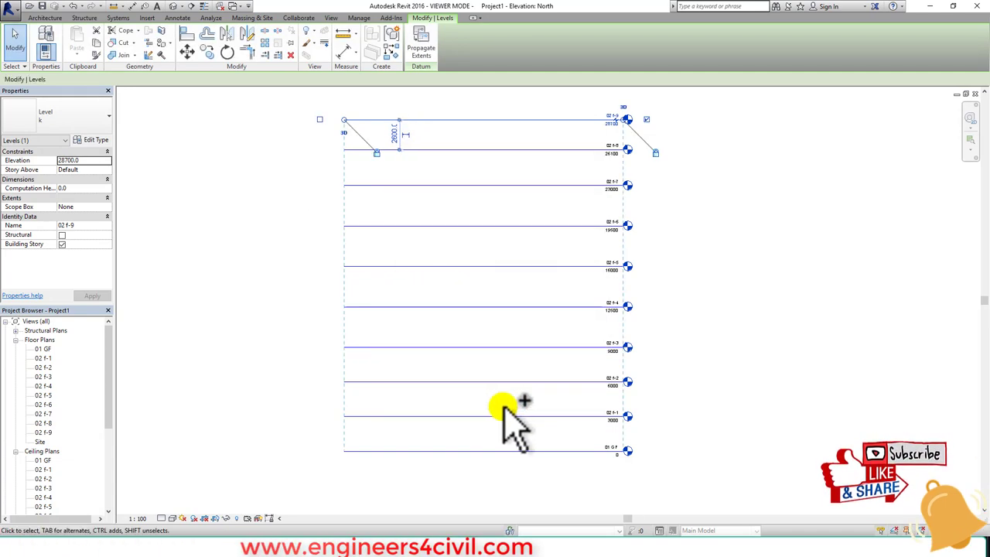
click(762, 246)
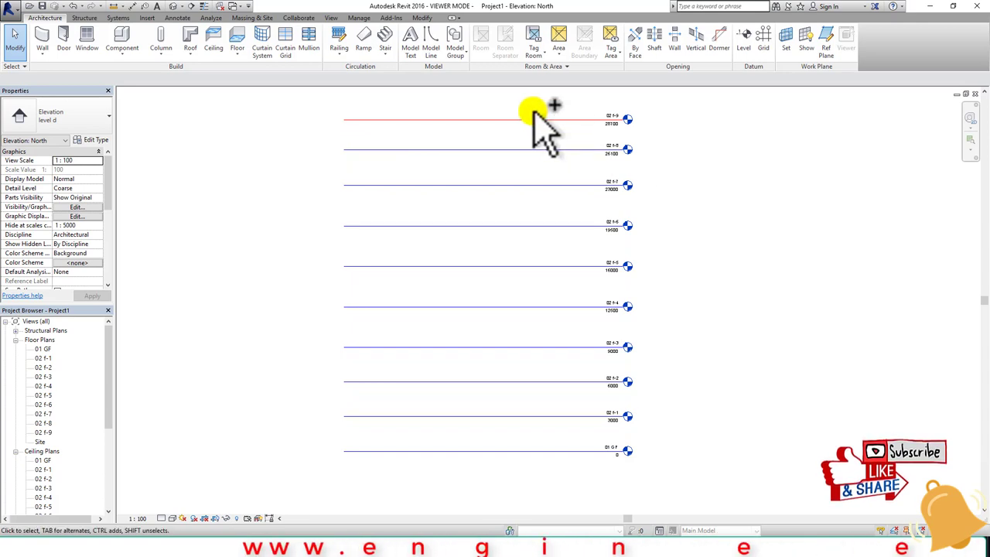
mouse_move(530, 124)
middle_down()
mouse_move(542, 194)
mouse_move(525, 299)
middle_up()
scroll(515, 313, up, 2)
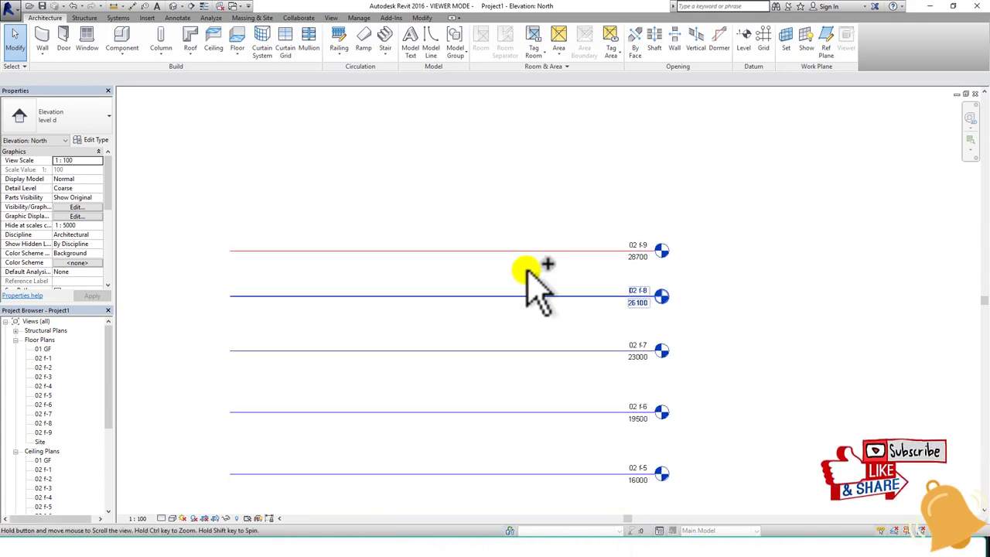
click(745, 39)
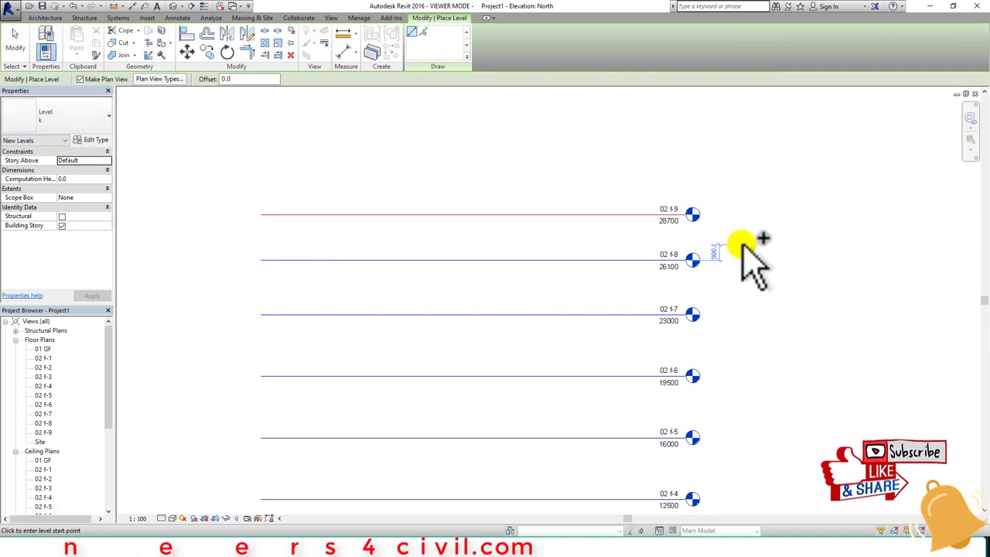
key(Escape)
scroll(723, 294, down, 2)
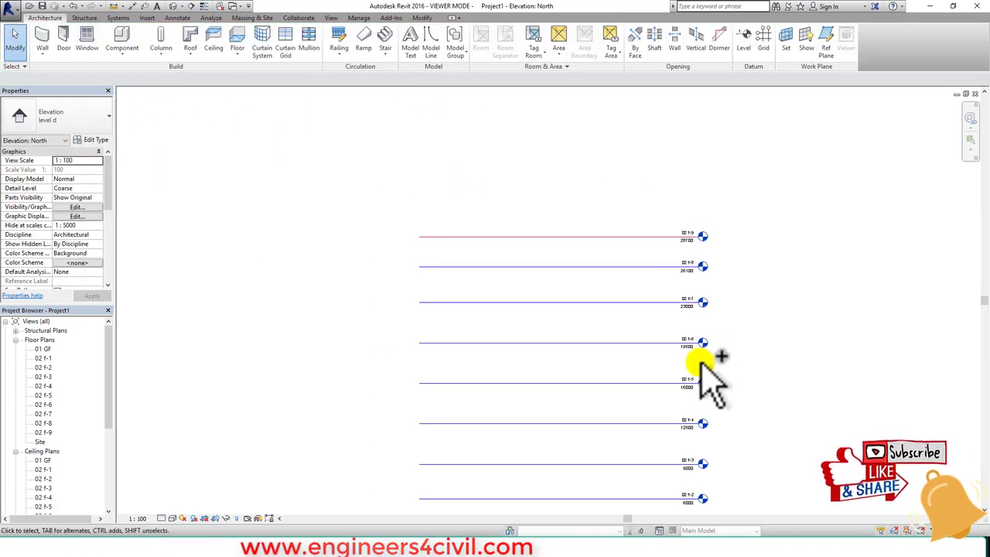
scroll(680, 309, down, 2)
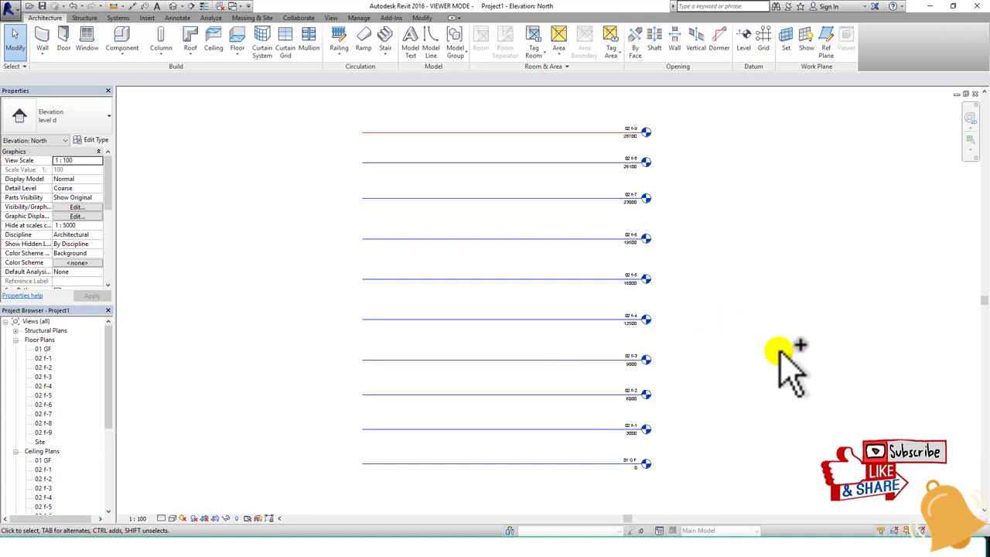
scroll(651, 203, up, 2)
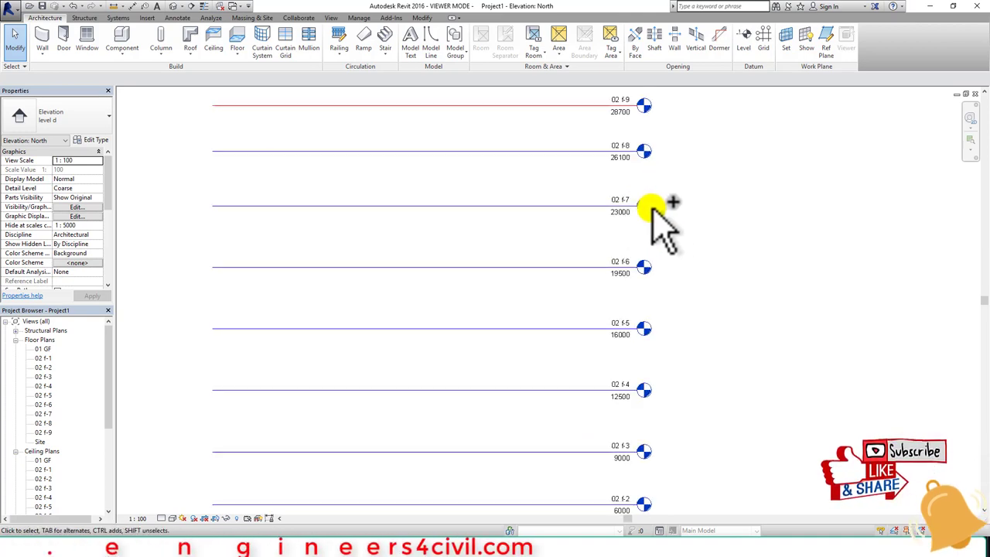
scroll(653, 216, up, 2)
scroll(648, 224, up, 2)
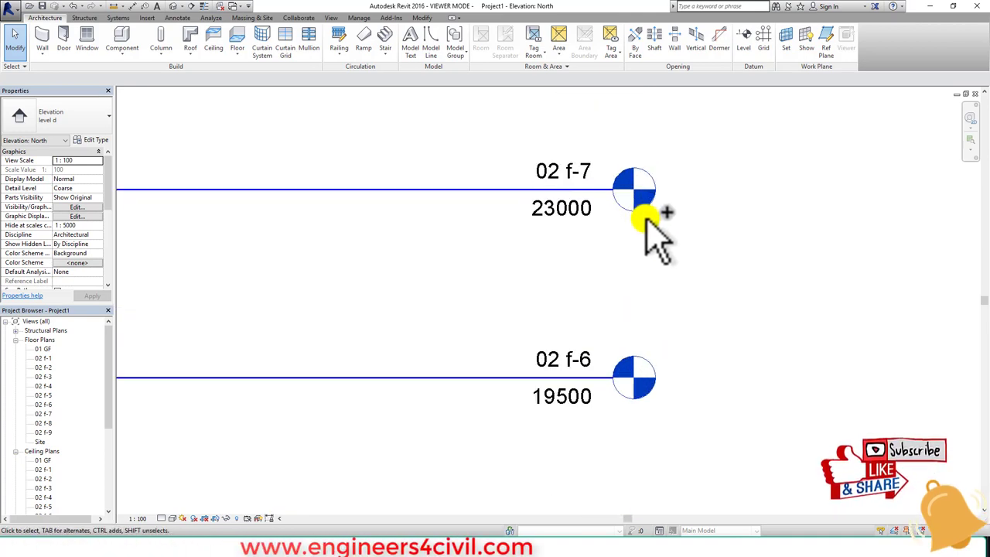
click(572, 174)
click(686, 284)
scroll(687, 285, down, 2)
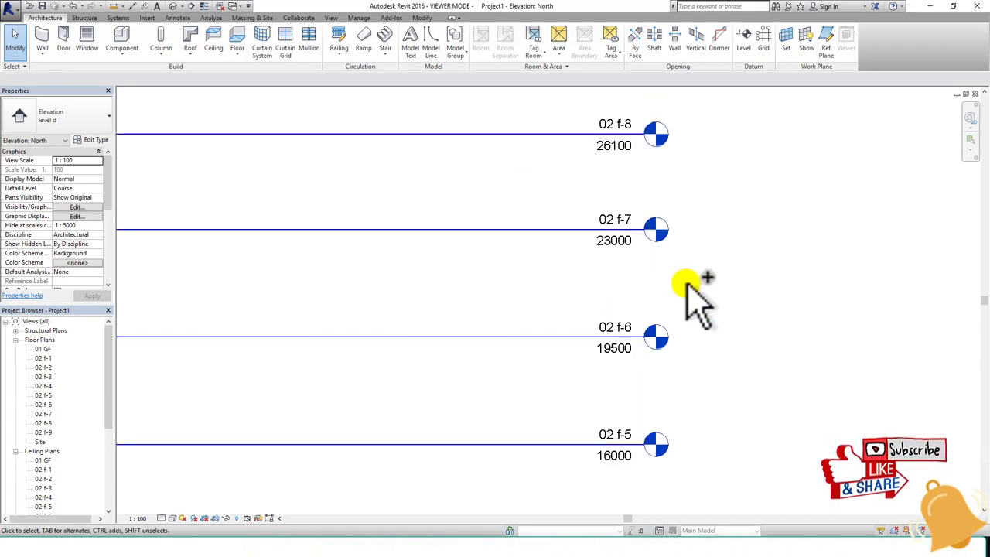
scroll(686, 284, down, 2)
scroll(687, 285, down, 1)
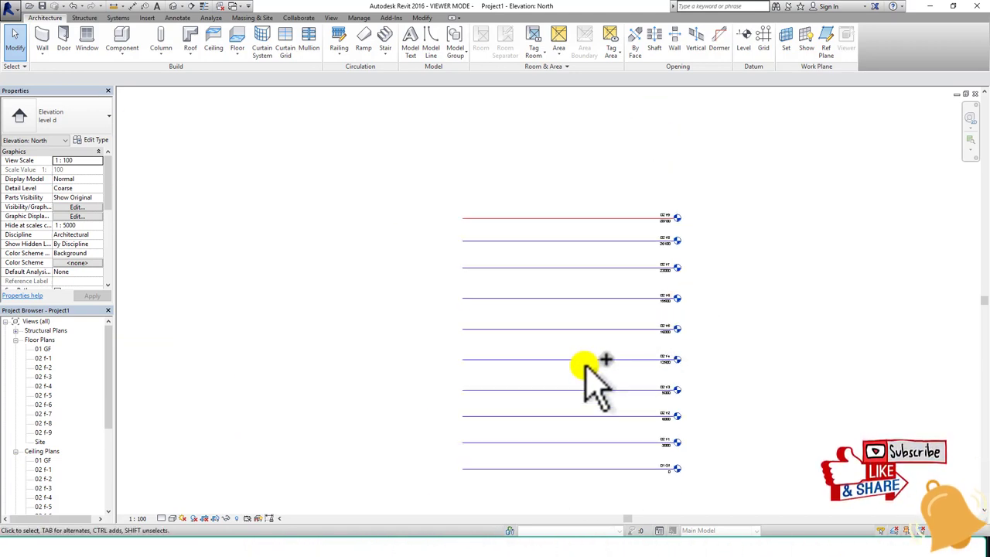
scroll(588, 370, up, 2)
scroll(574, 360, up, 1)
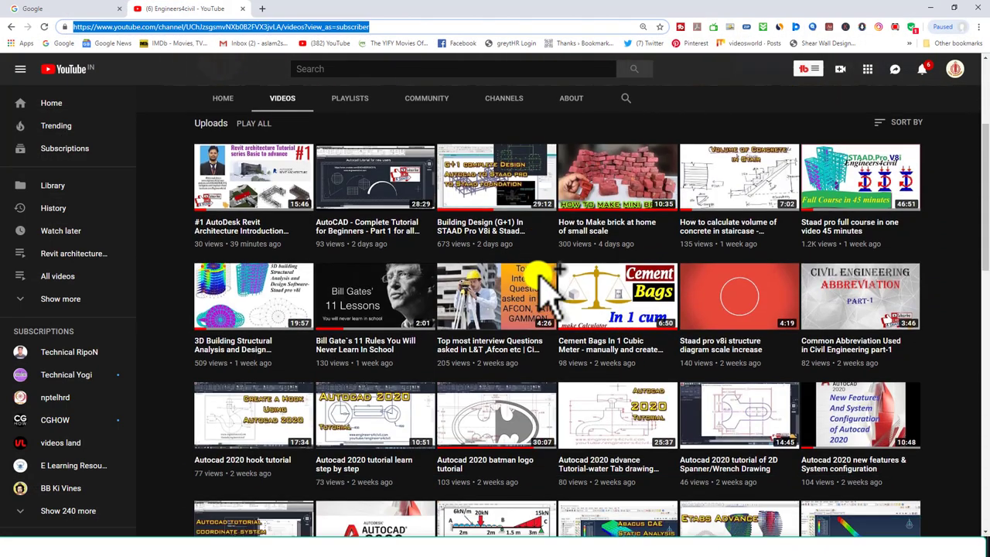
Scroll through the channel's Videos list, then open a new browser tab.
scroll(533, 294, down, 3)
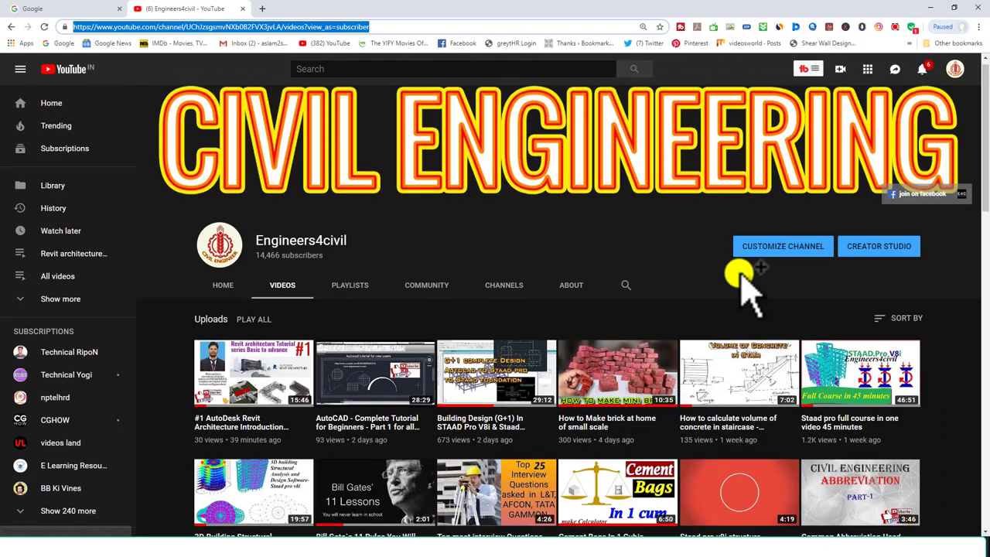
scroll(740, 272, up, 3)
scroll(549, 325, down, 3)
scroll(397, 265, down, 3)
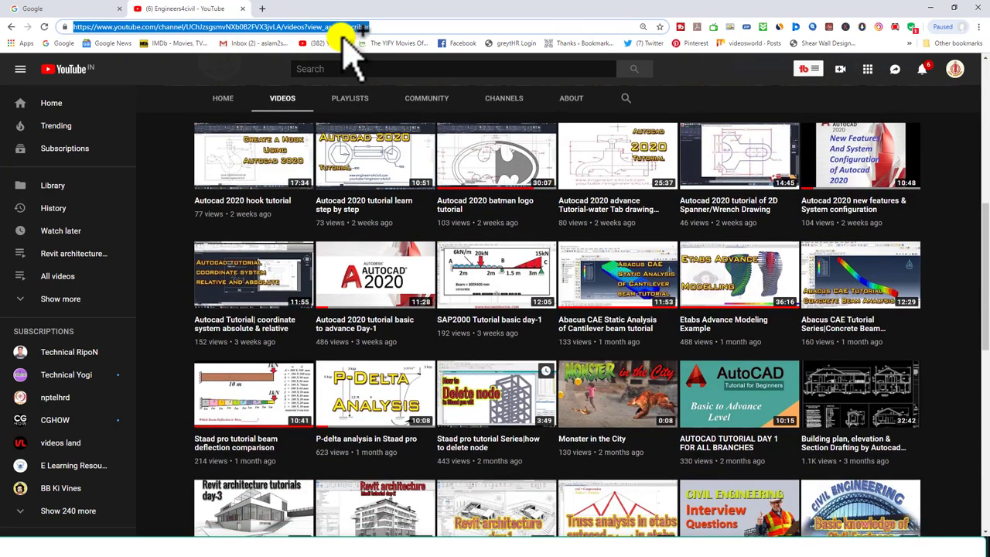
click(259, 9)
Load engineers4civil.com from the autocompleted address and scroll its homepage.
text(en)
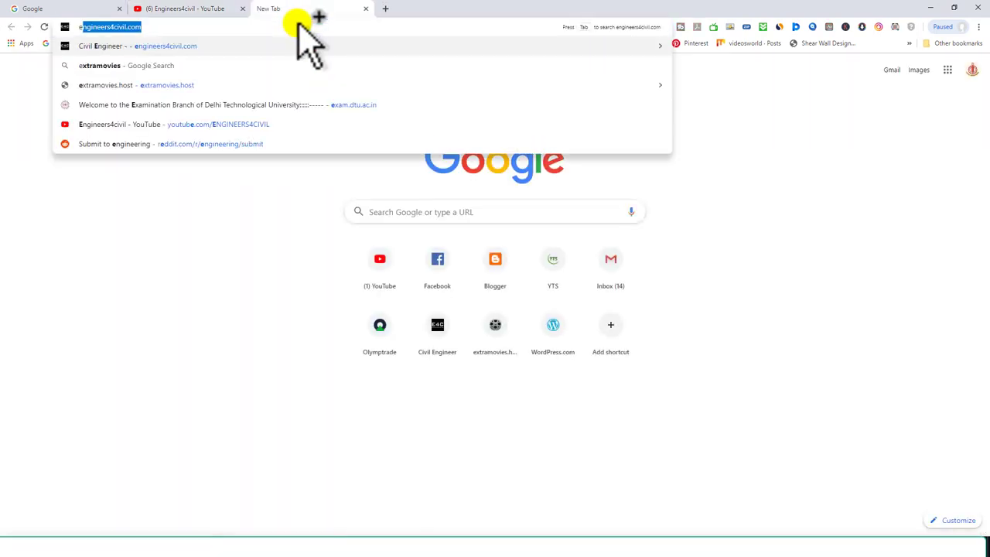
key(Return)
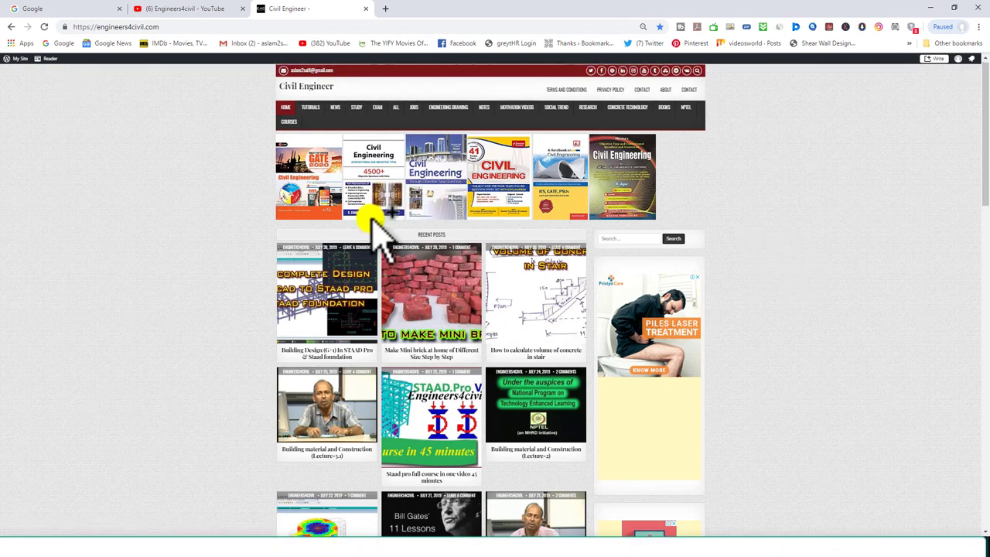
scroll(420, 287, down, 2)
scroll(431, 287, up, 3)
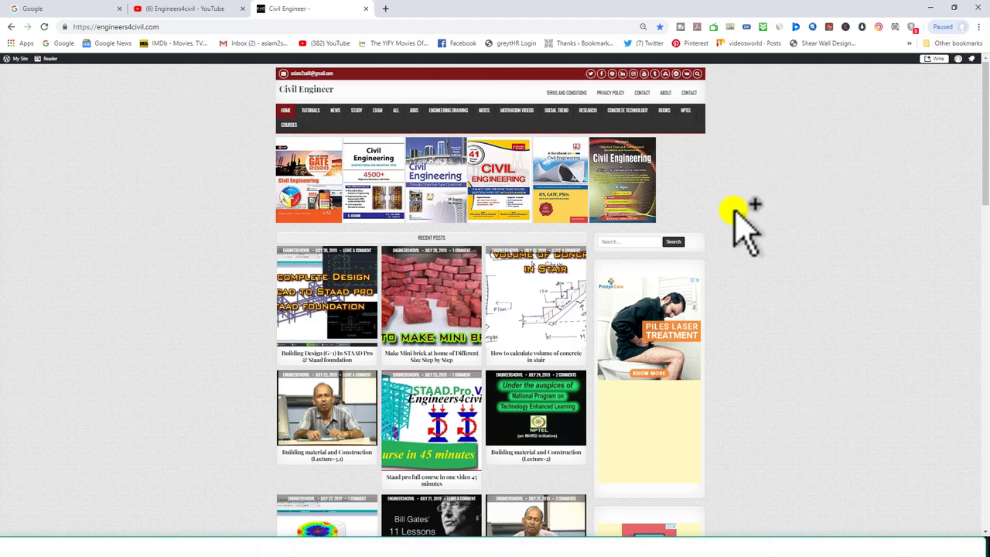
Switch back to Revit to show the North elevation with the red 02 f-9 level at 28700.
click(617, 545)
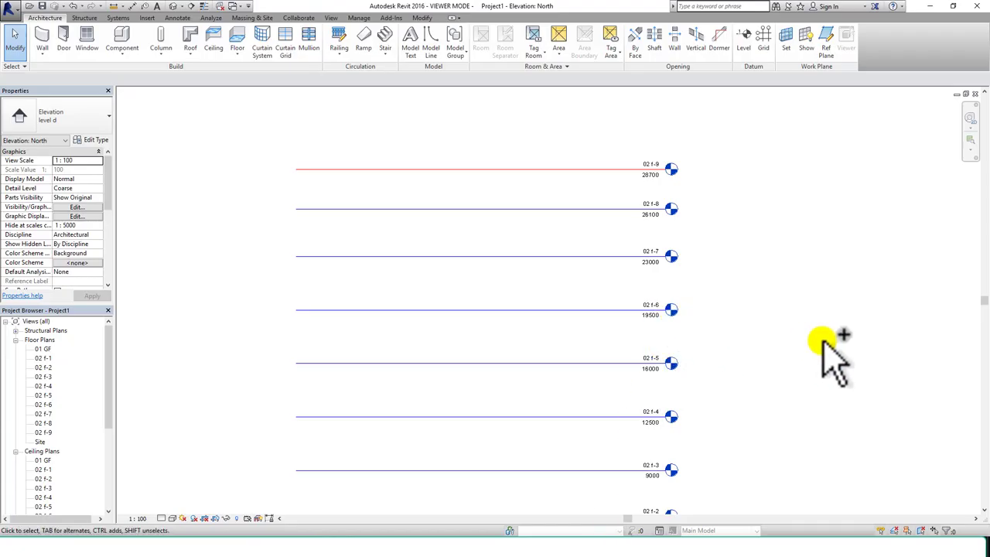